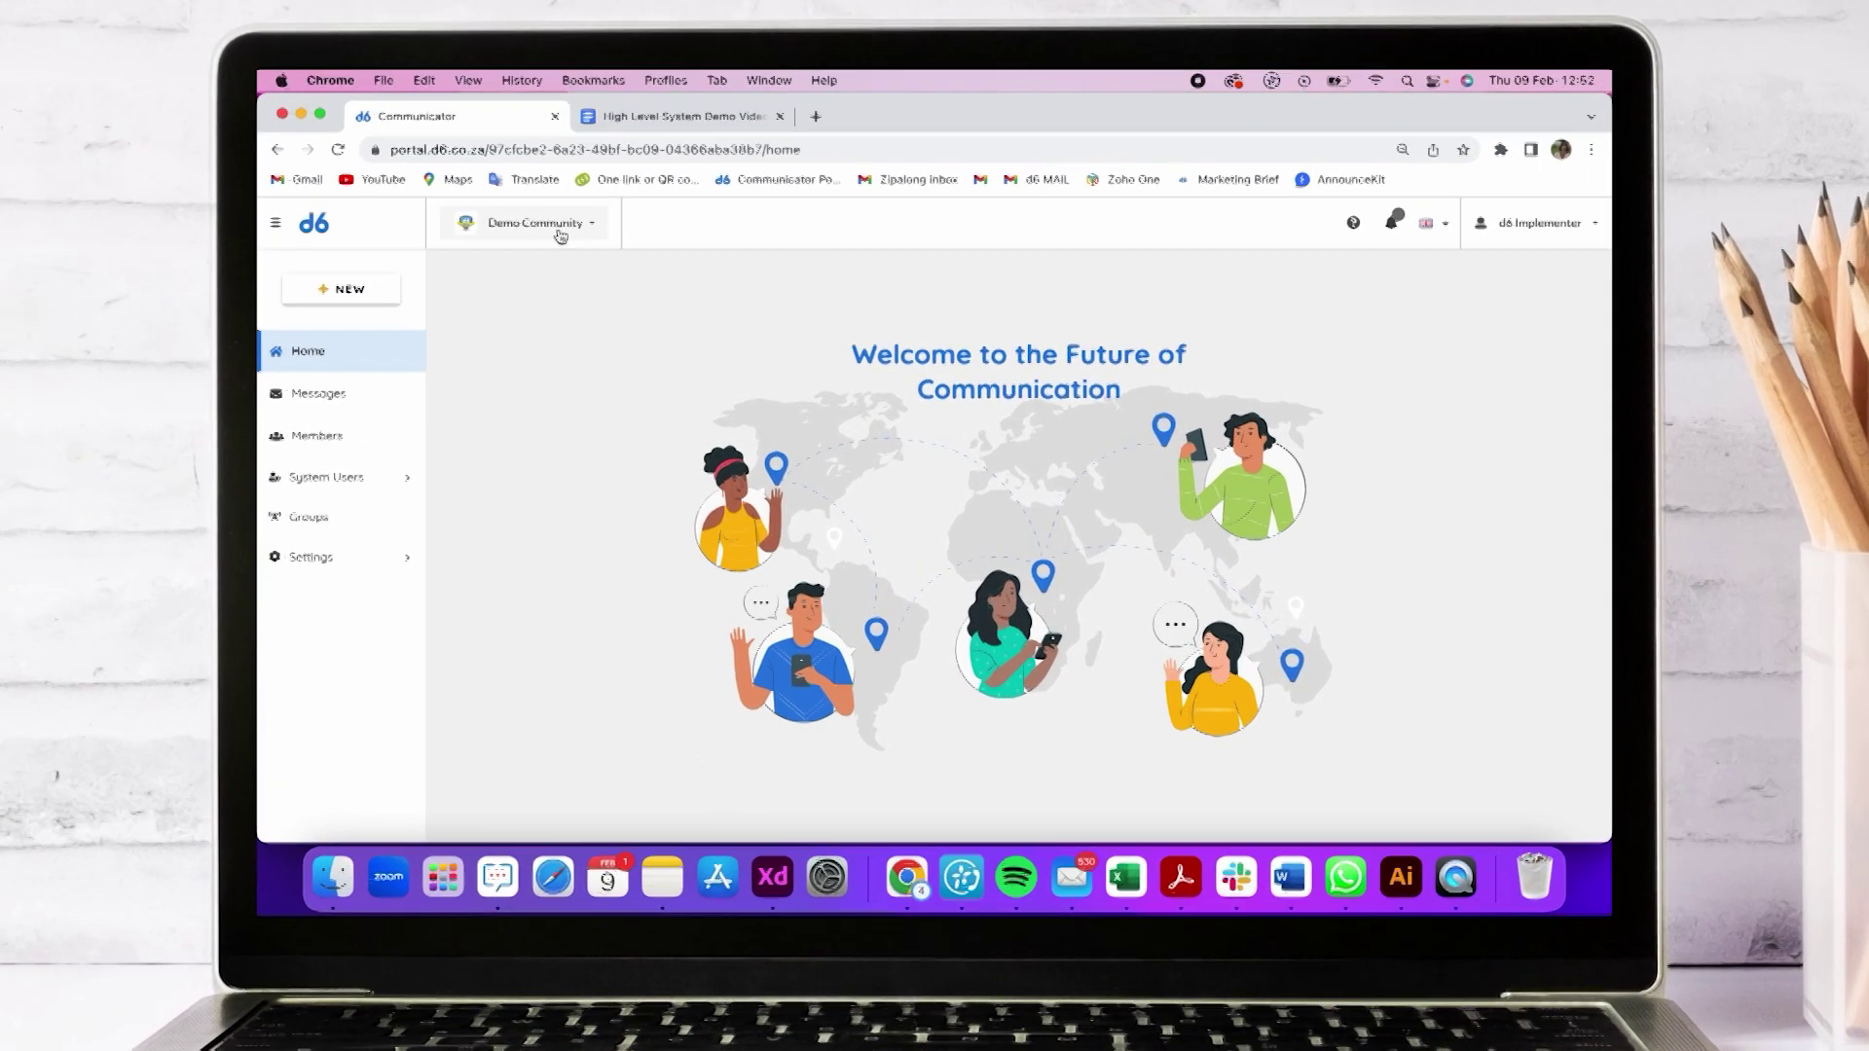
Keep Demo Community as the active community and open the system users list.
click(638, 262)
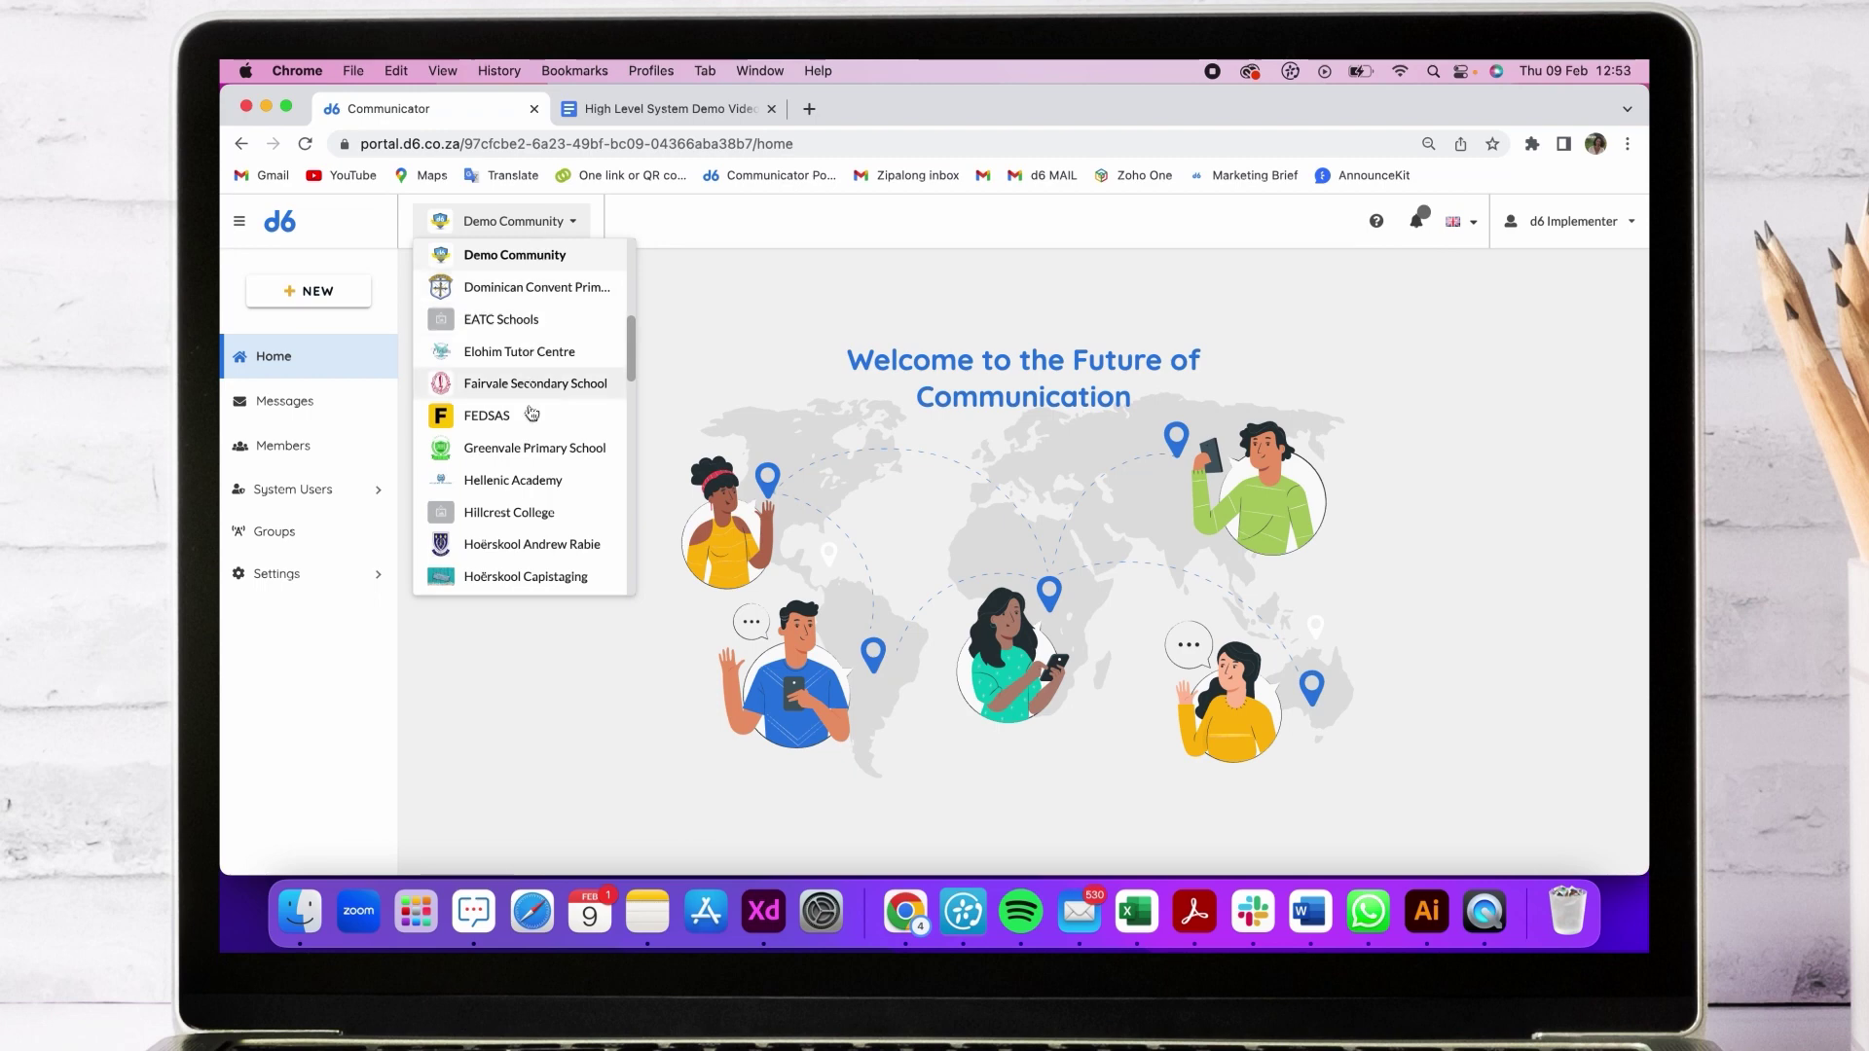
click(533, 255)
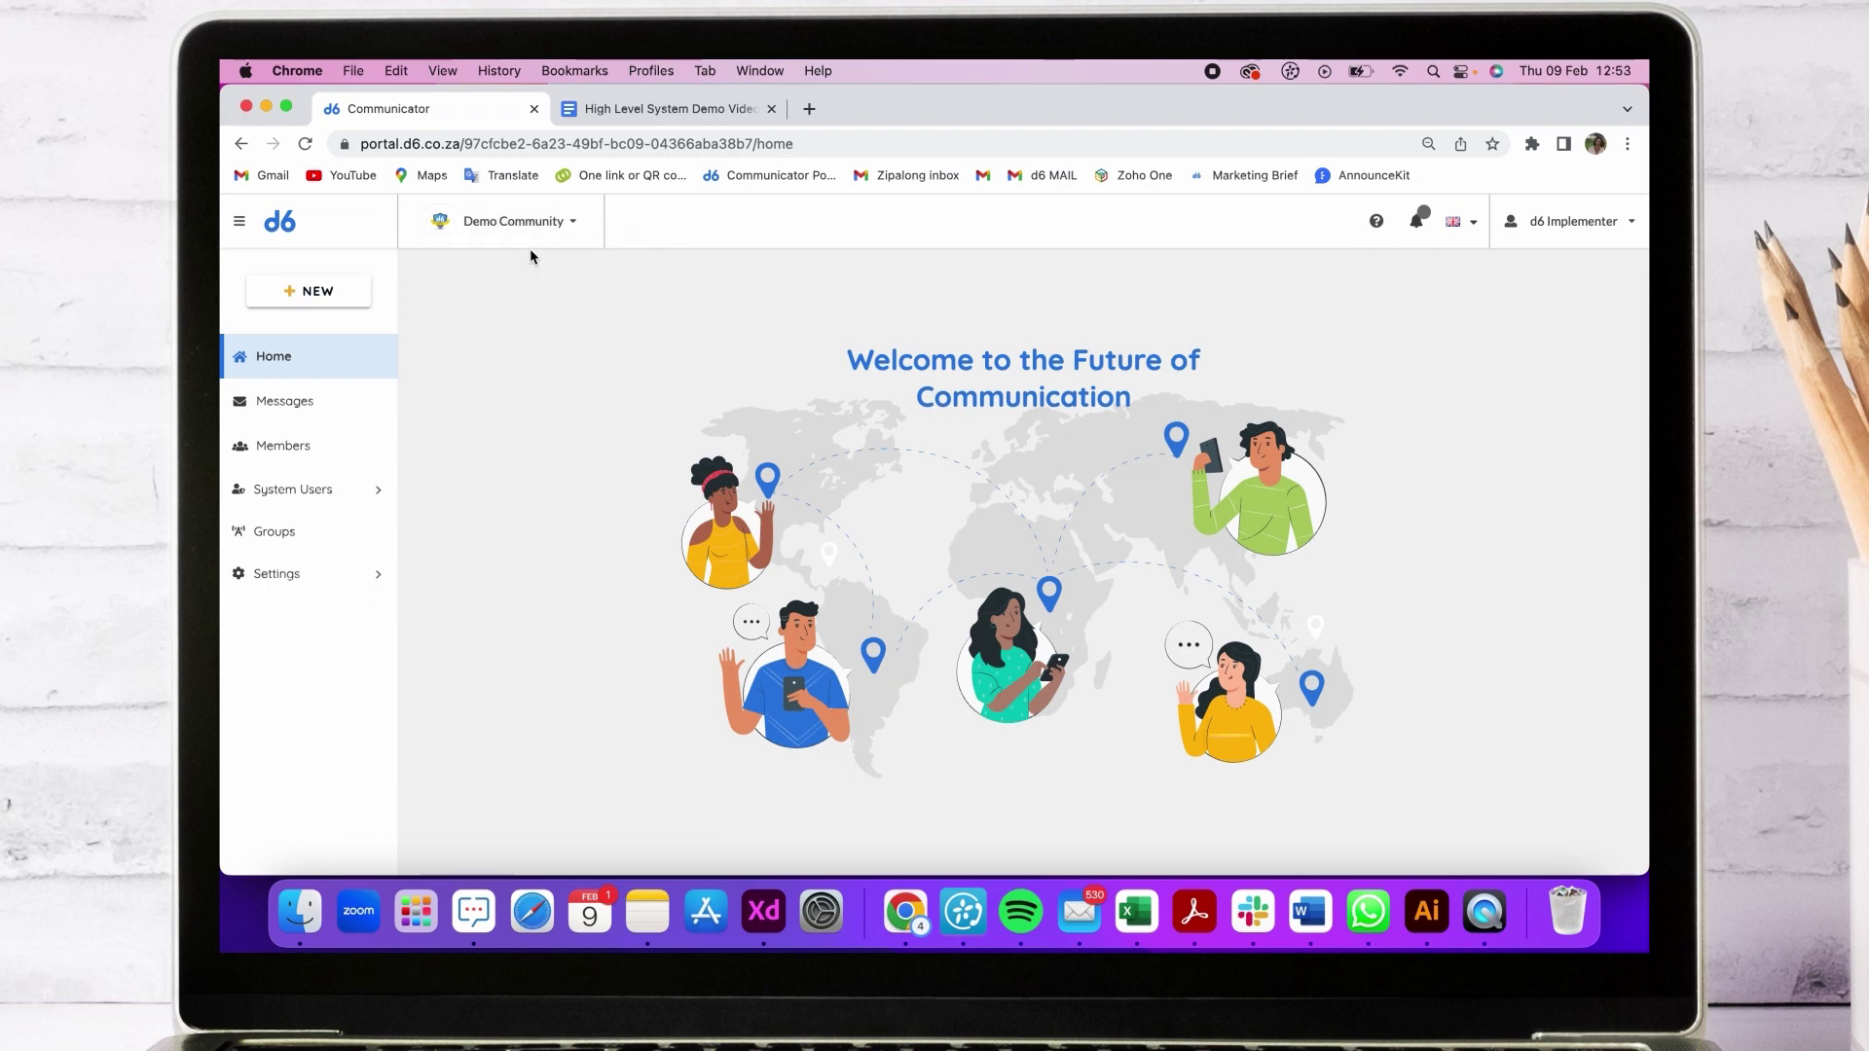
click(326, 492)
click(464, 493)
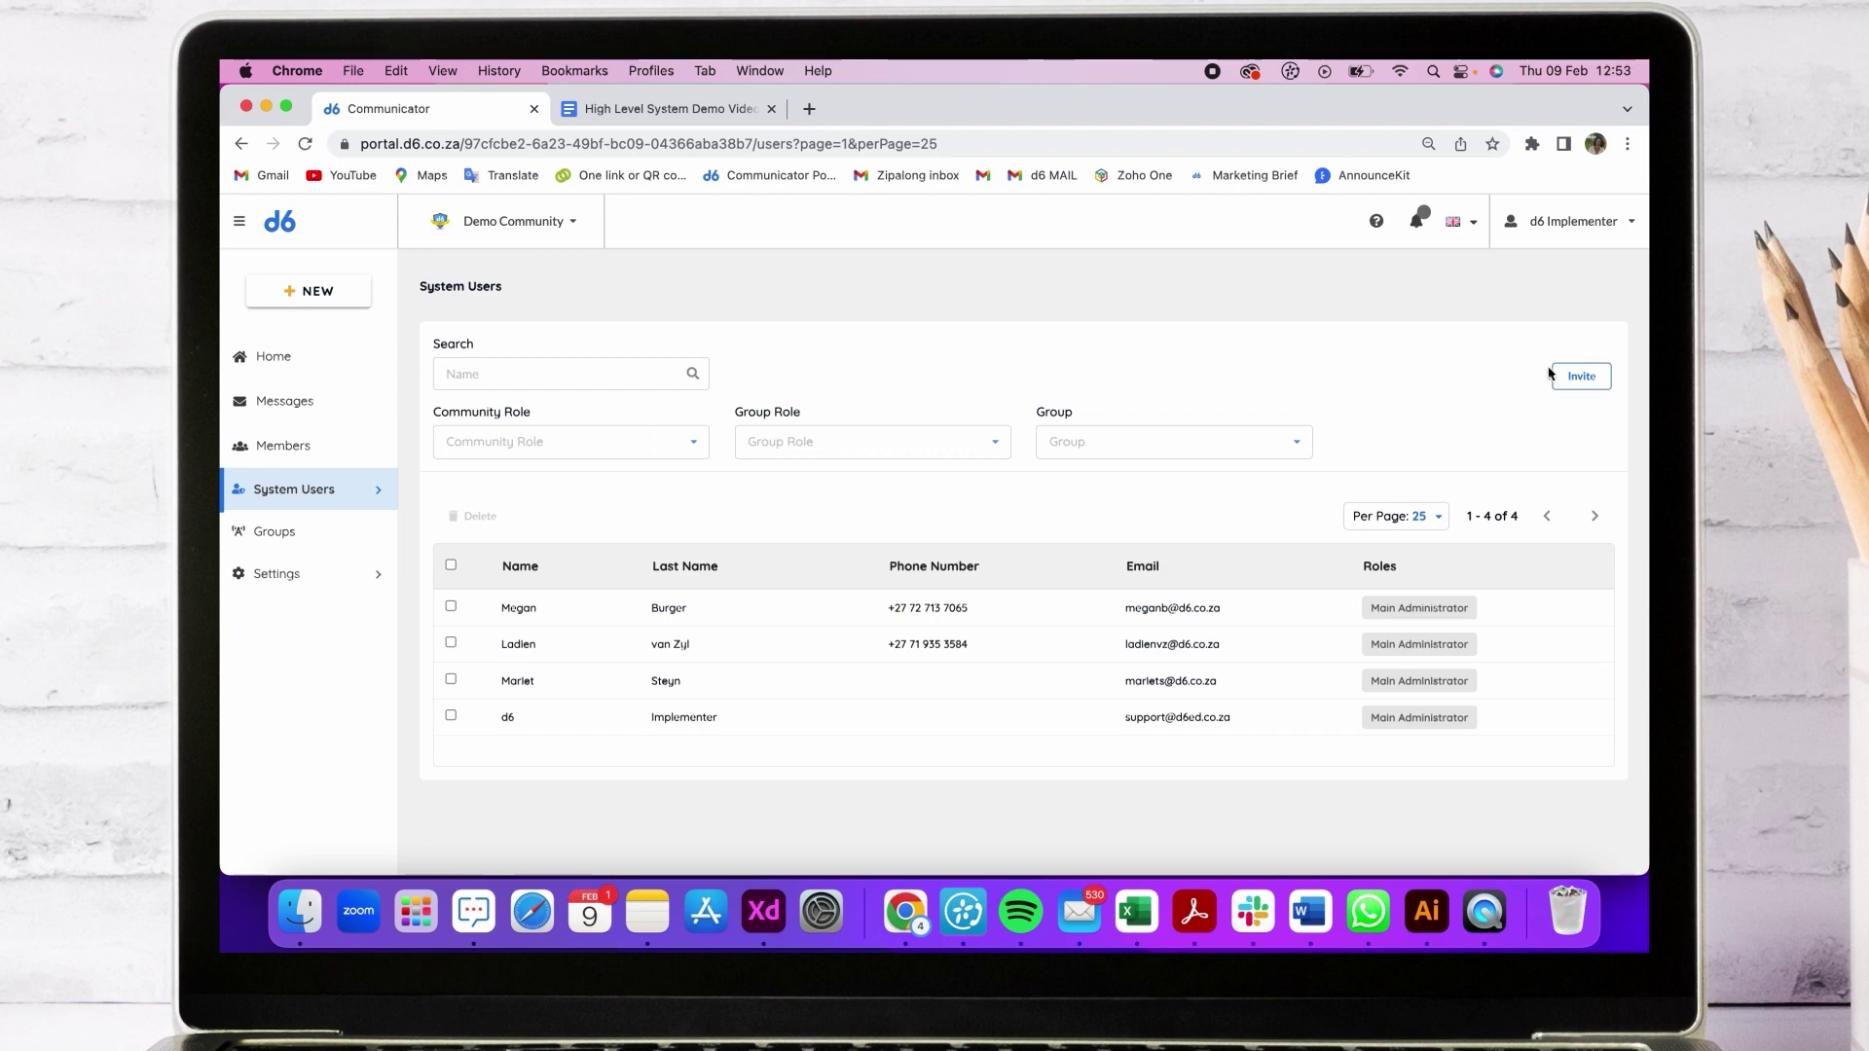
Start inviting a new system user, then cancel the invitation without sending.
click(1581, 376)
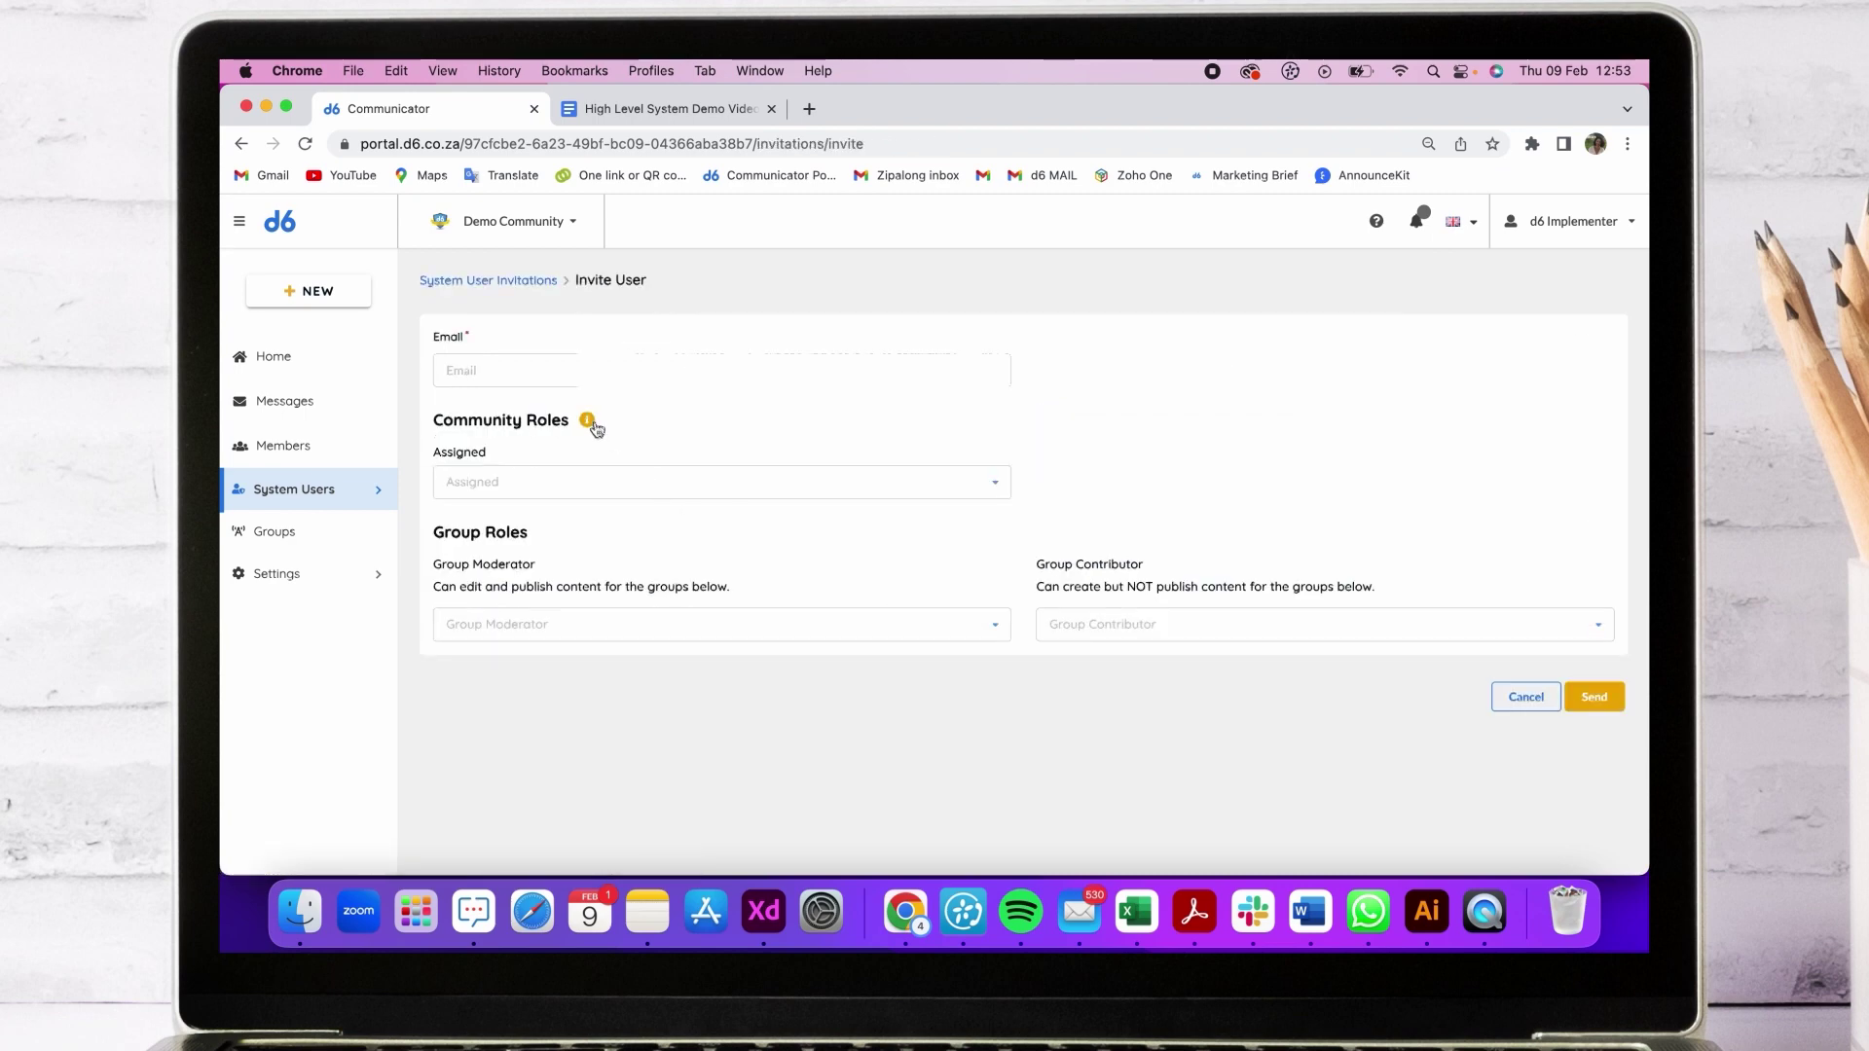
mouse_move(594, 427)
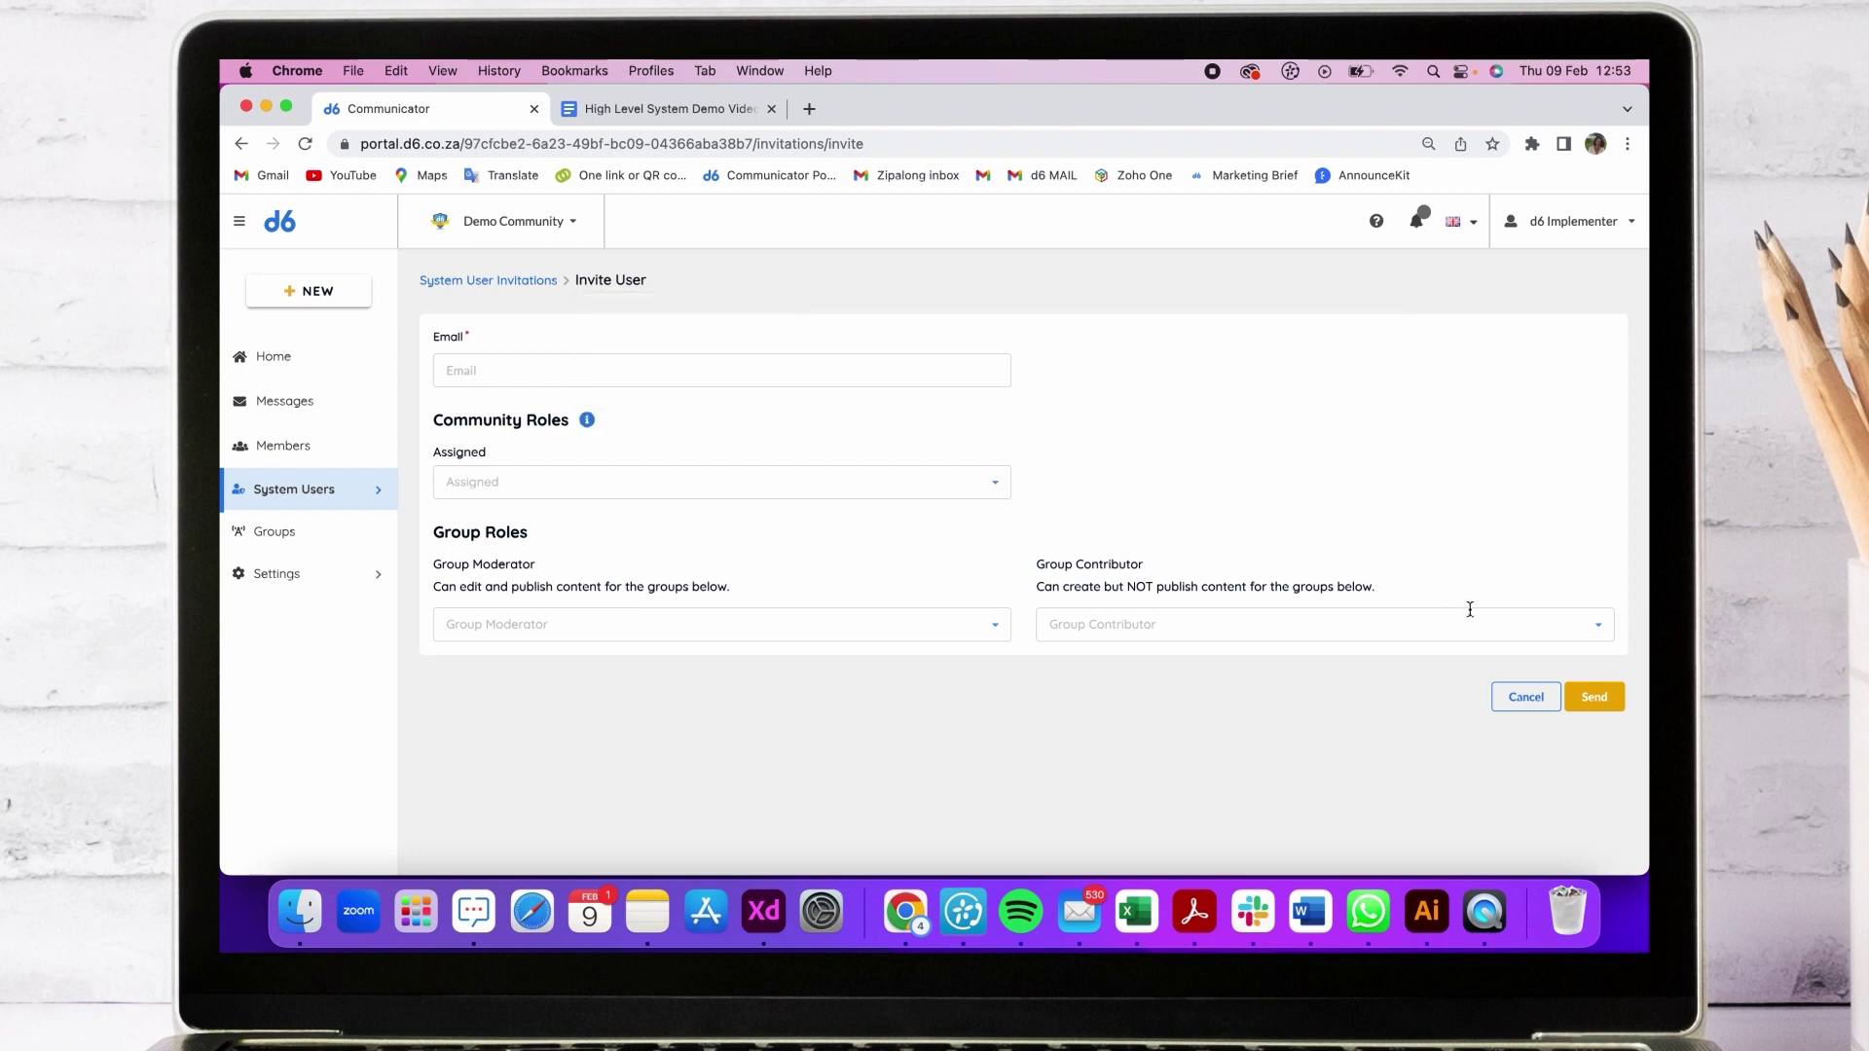
click(1520, 687)
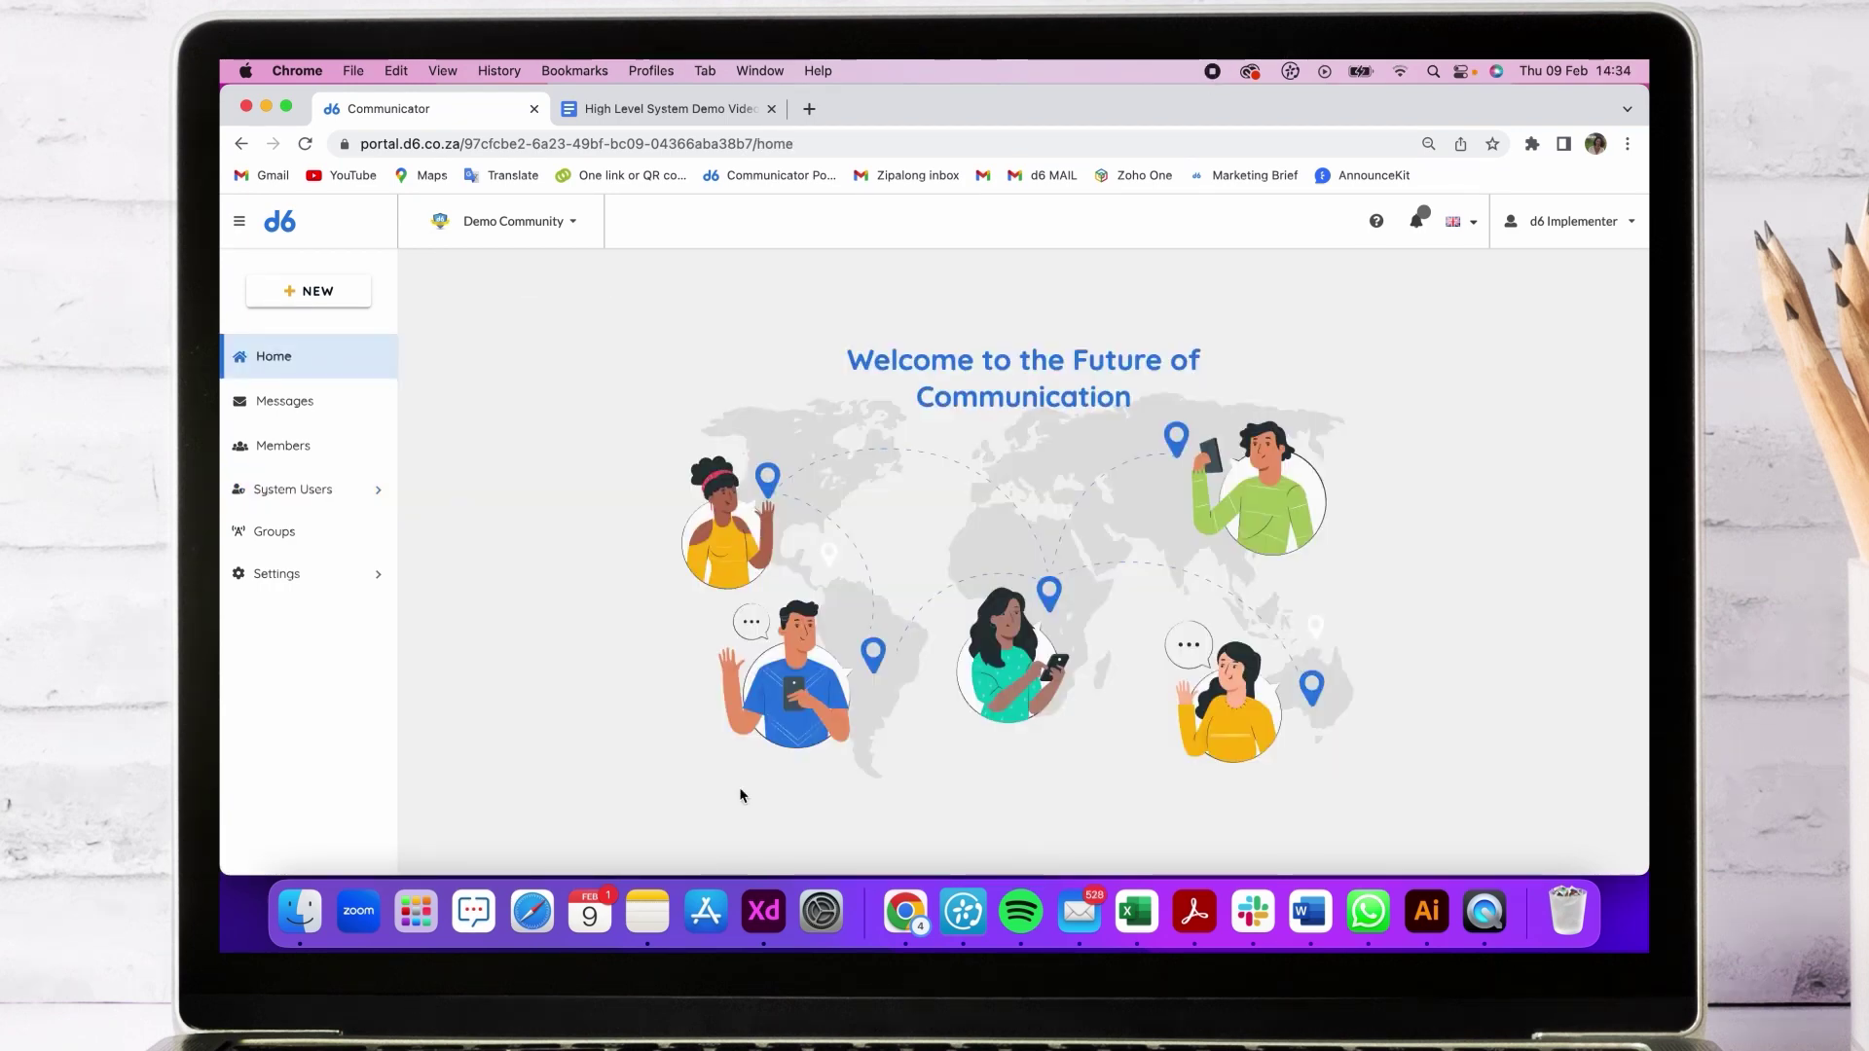
Open Members and review the 11 members' Groups, App and Parents indicators.
click(366, 454)
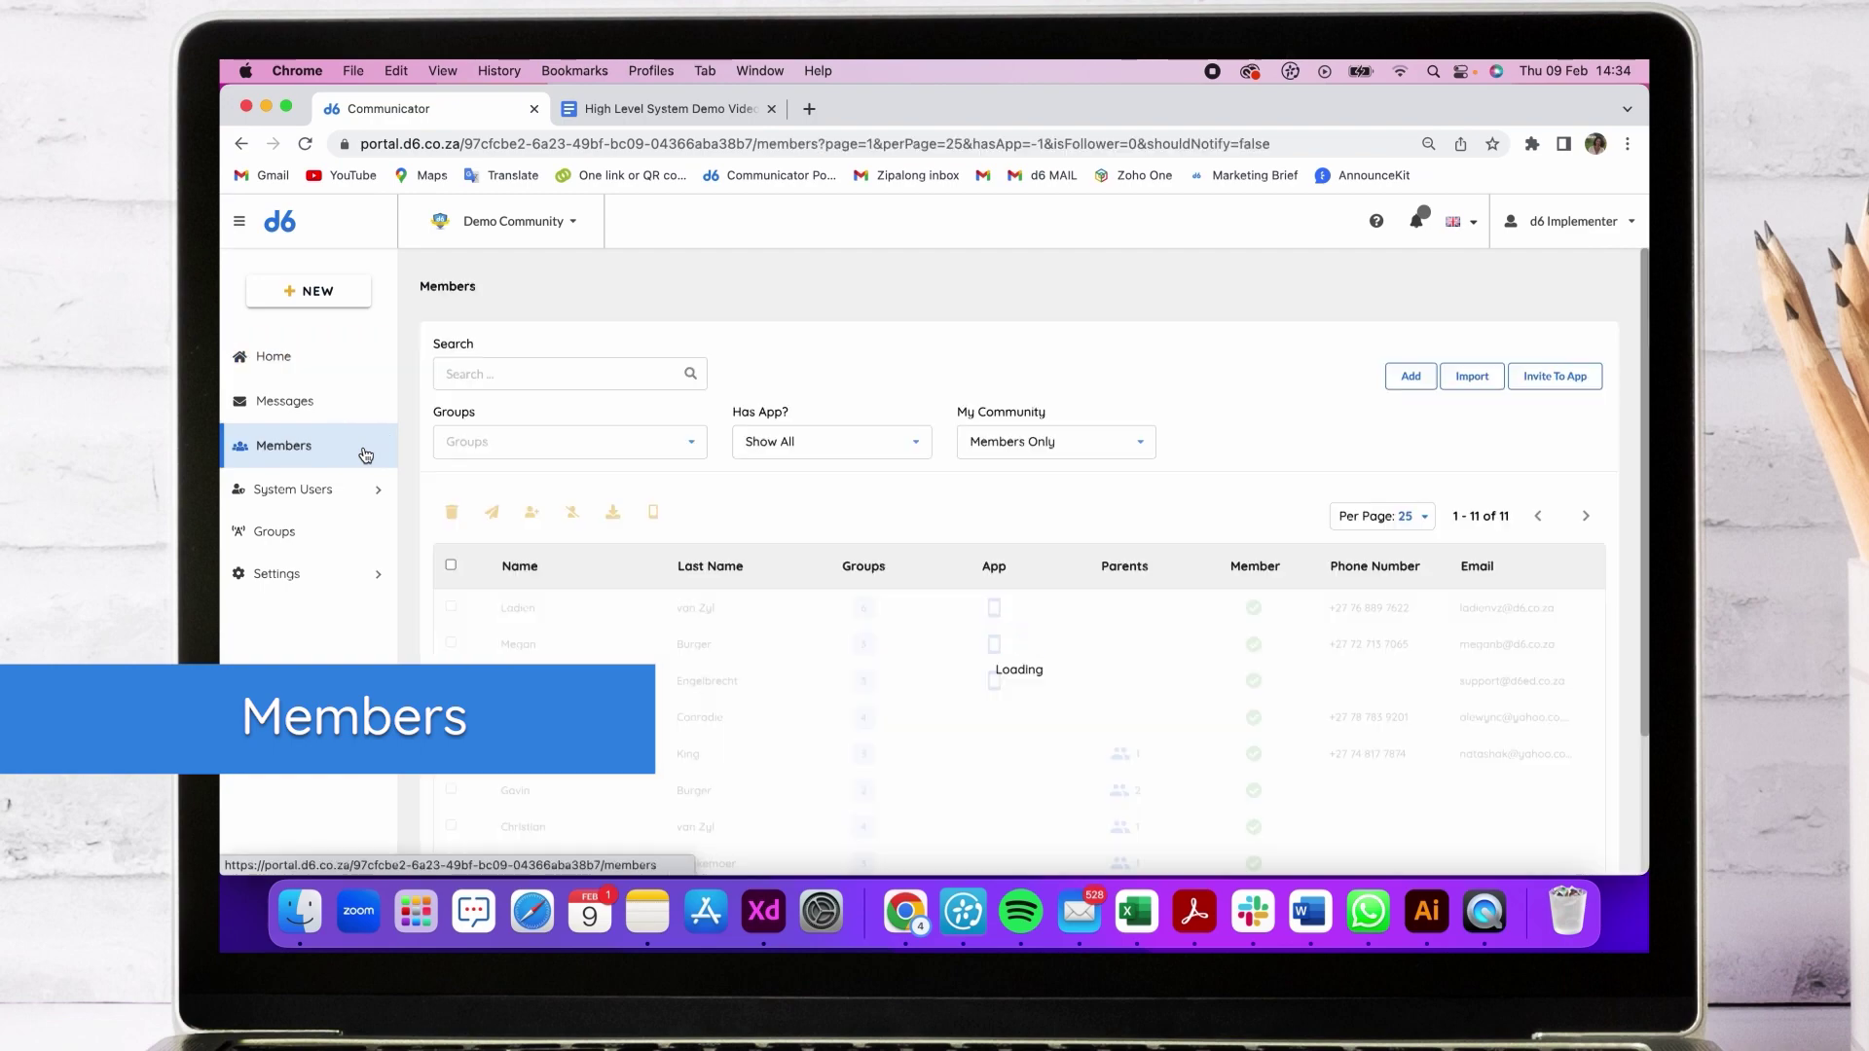
scroll(818, 645, down, 1)
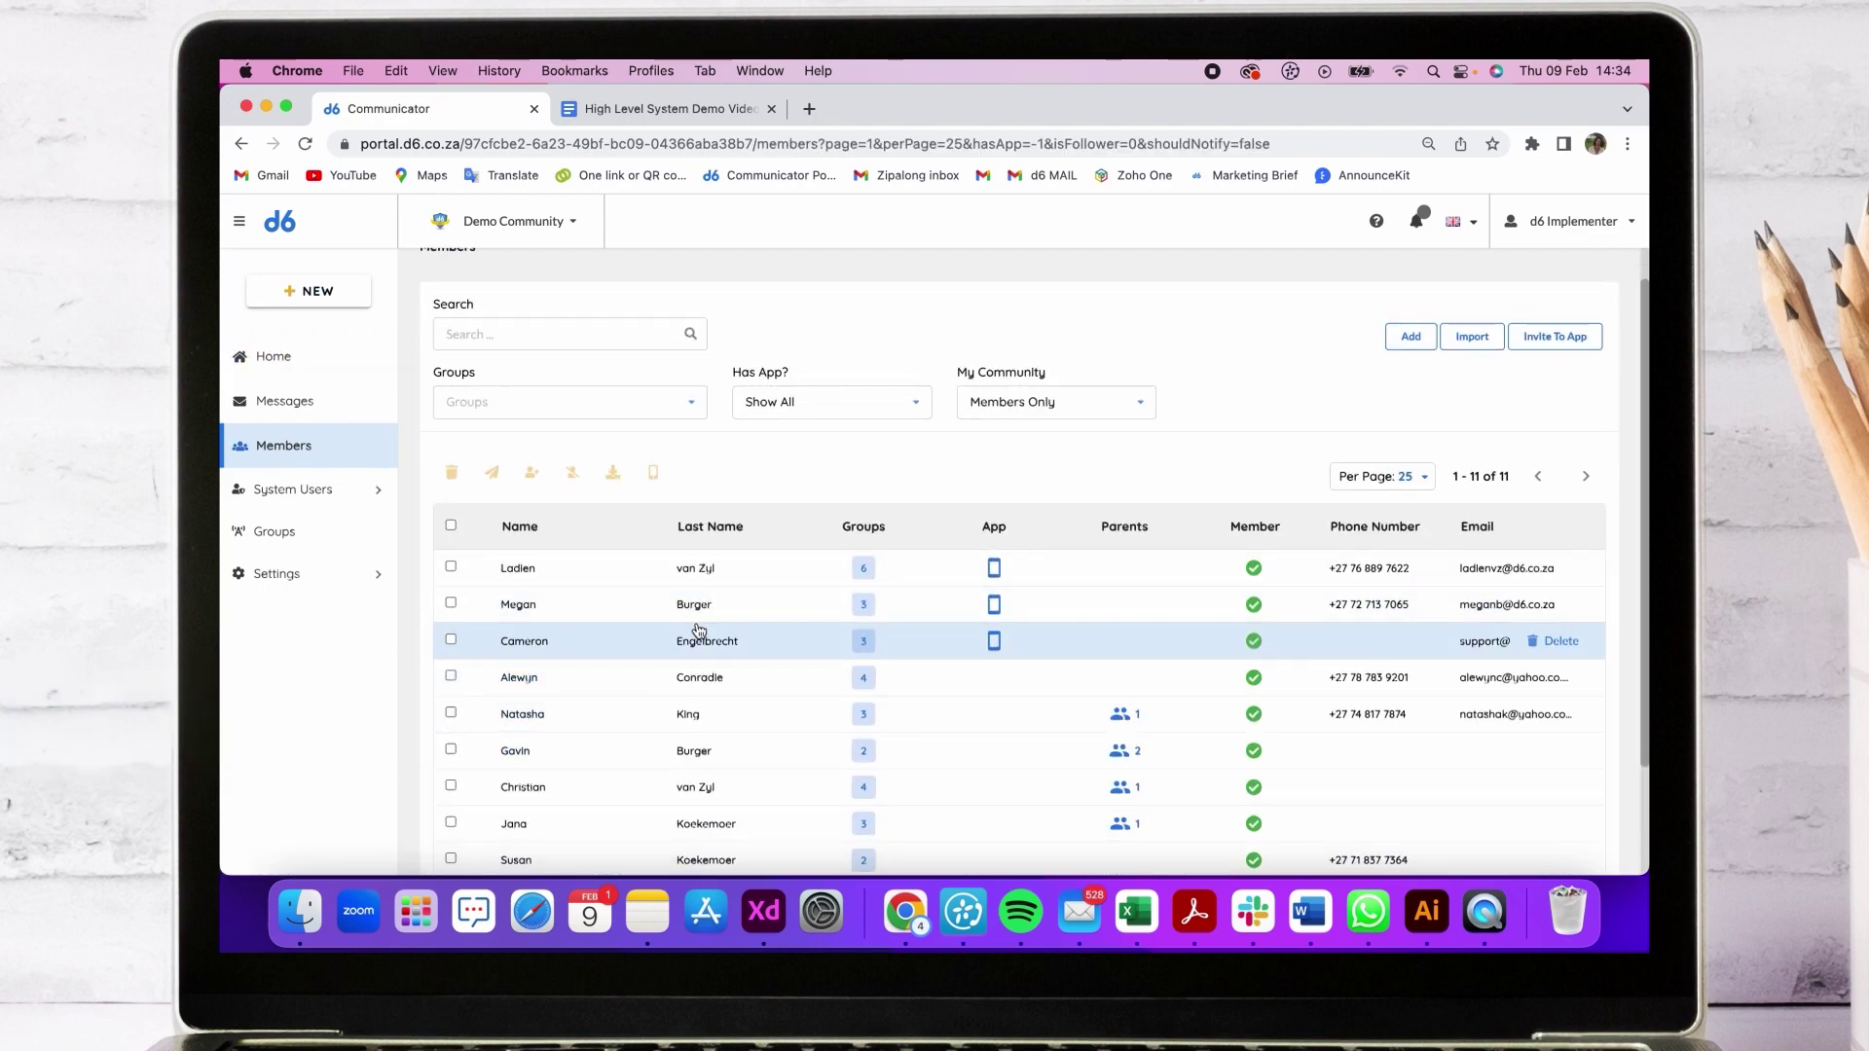
mouse_move(862, 575)
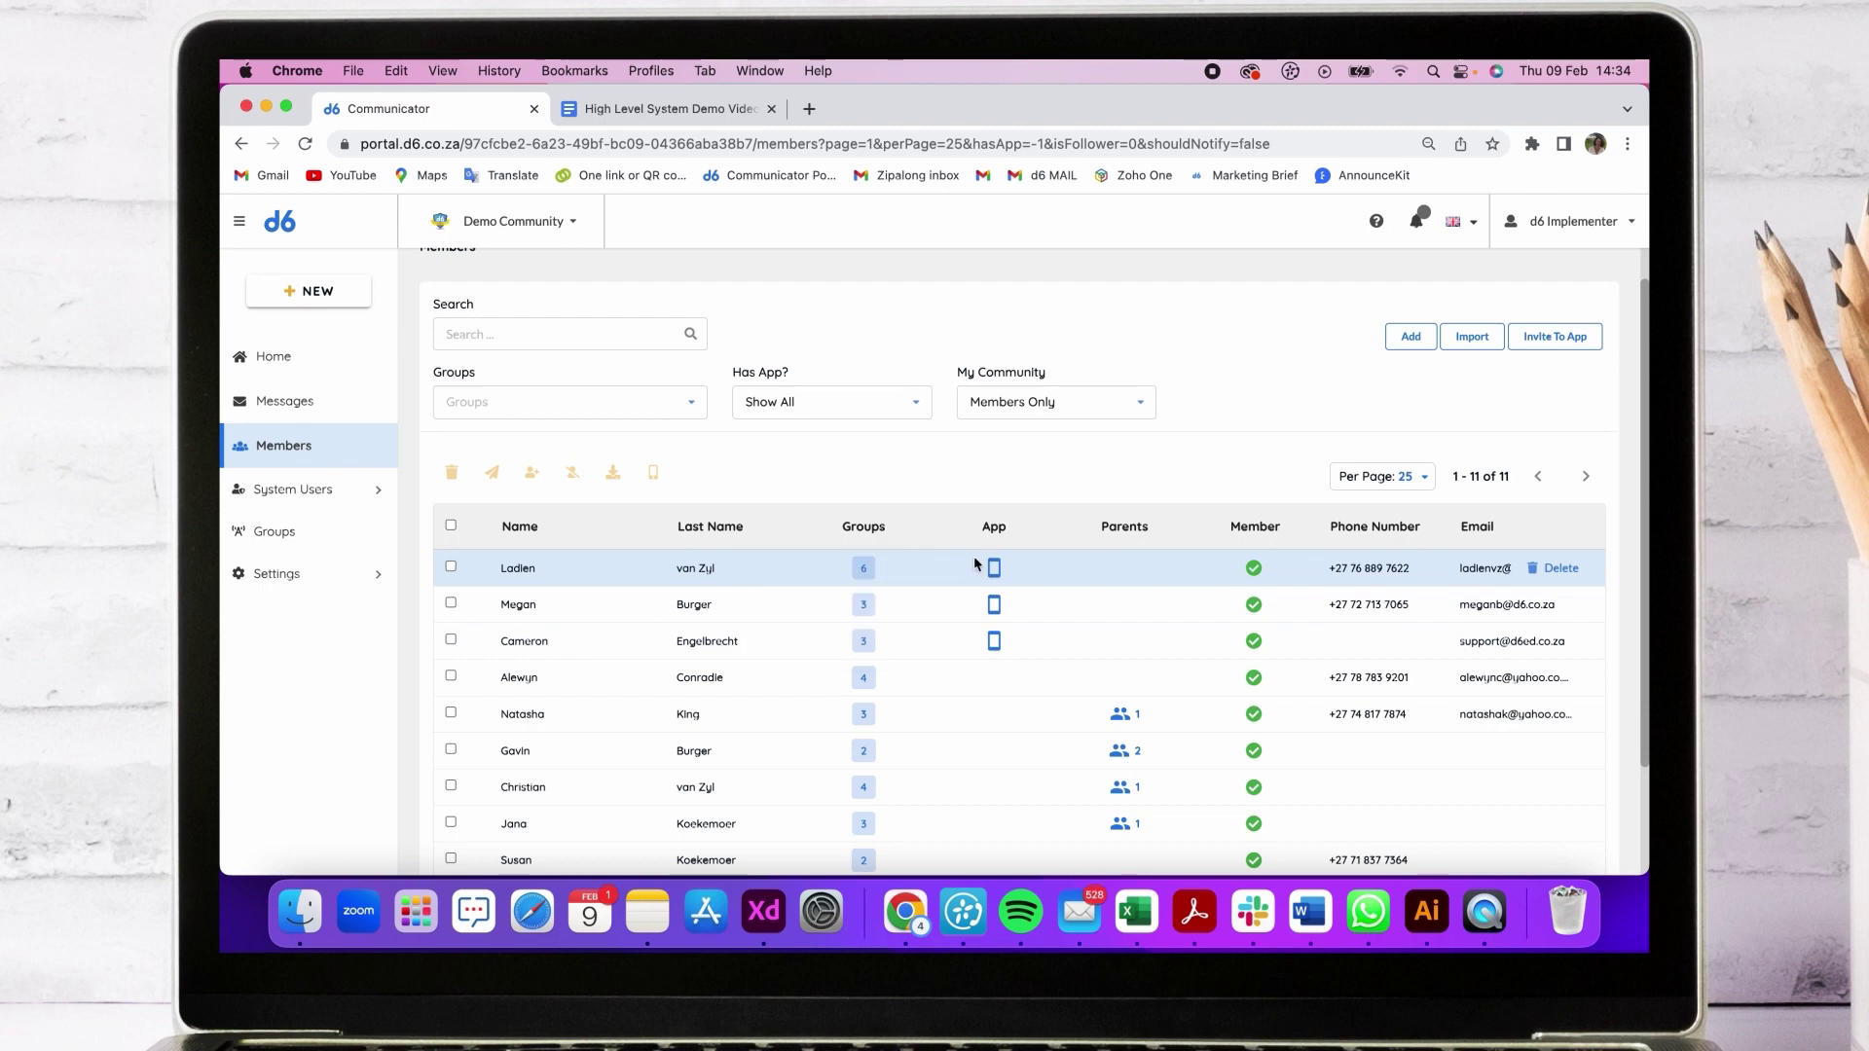
mouse_move(1000, 572)
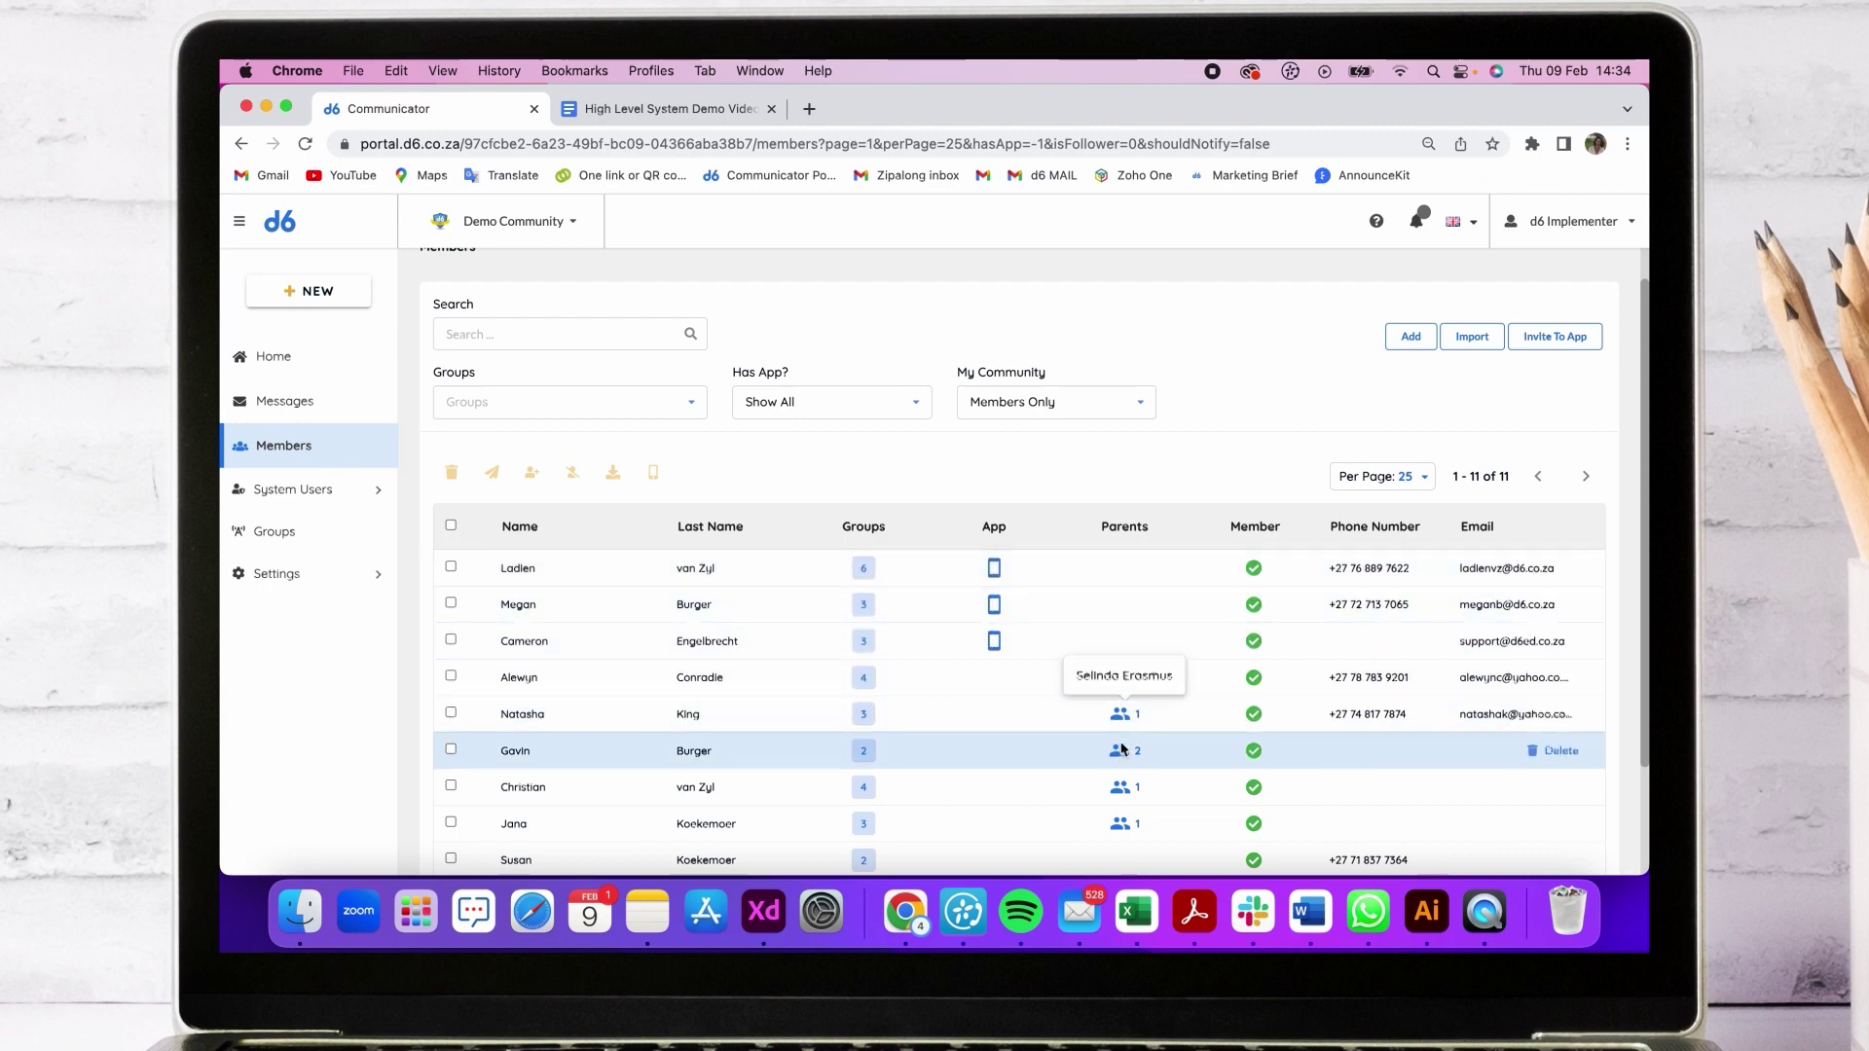
mouse_move(1122, 791)
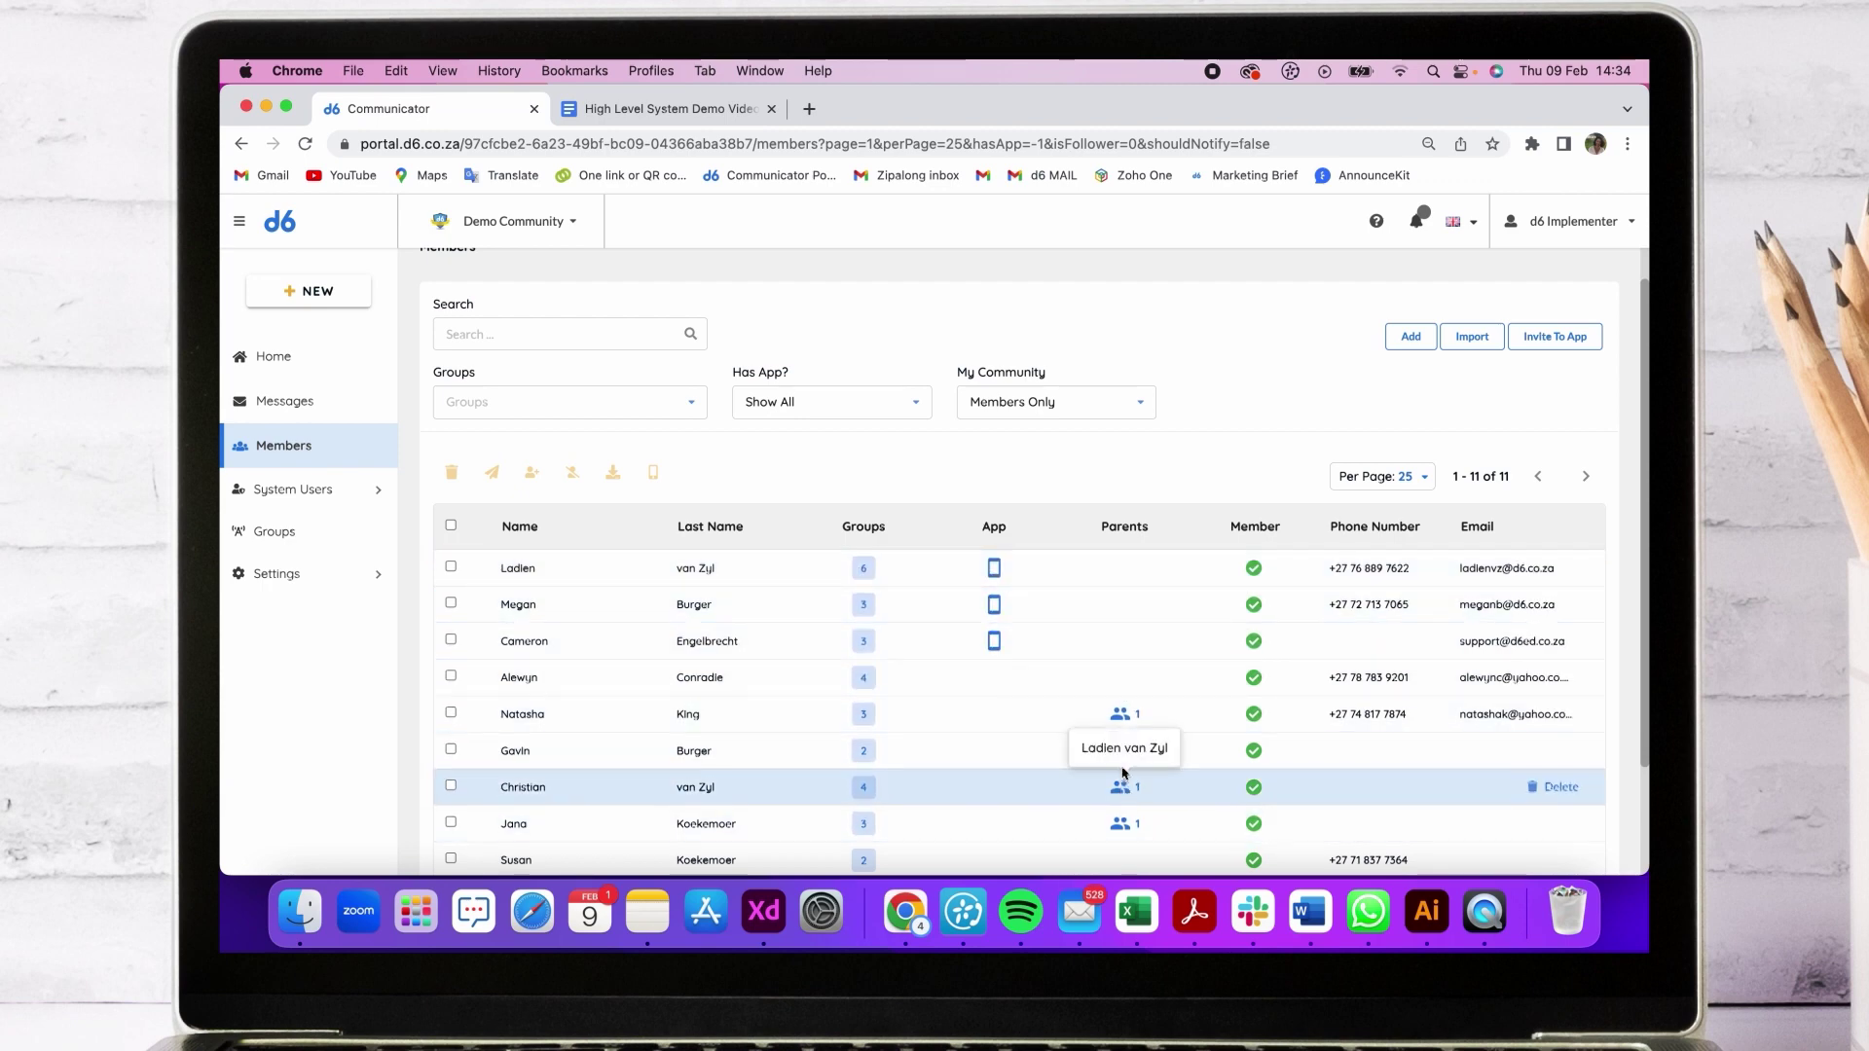
Preview the Add member form and the Import page, then select the first member.
click(1411, 338)
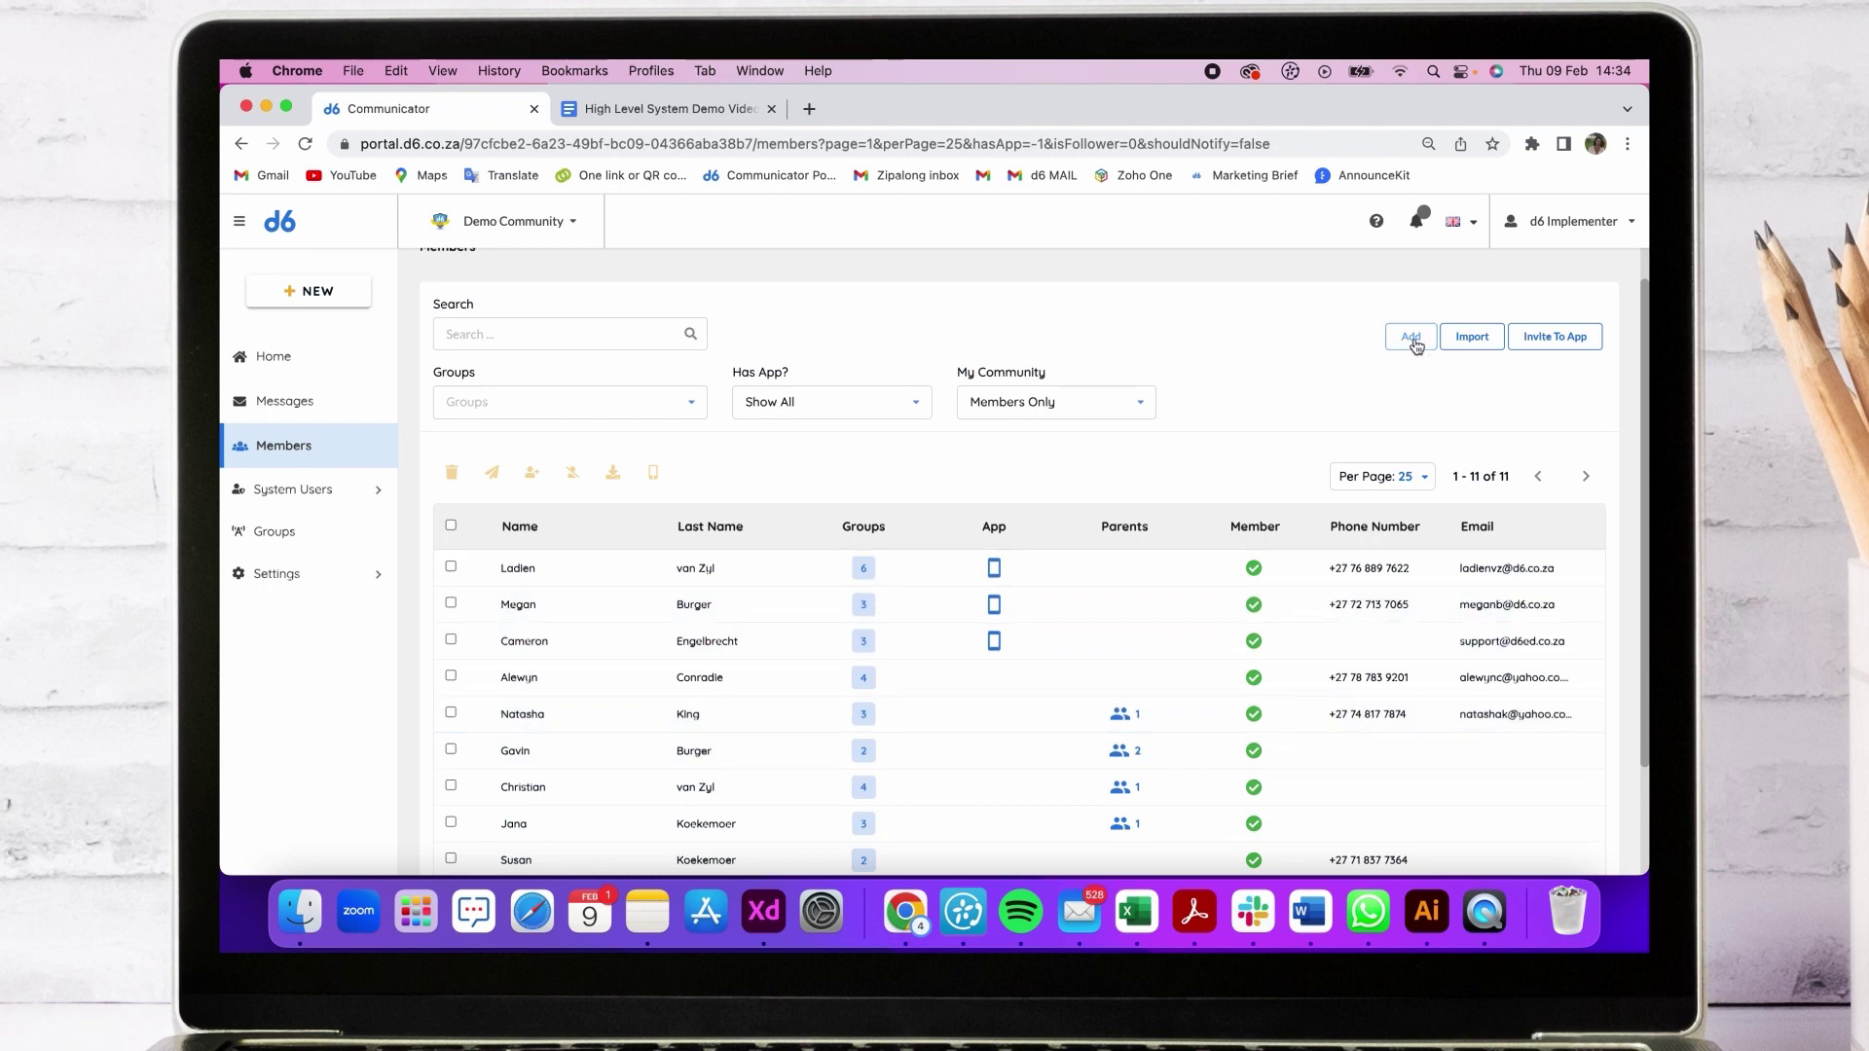
click(333, 437)
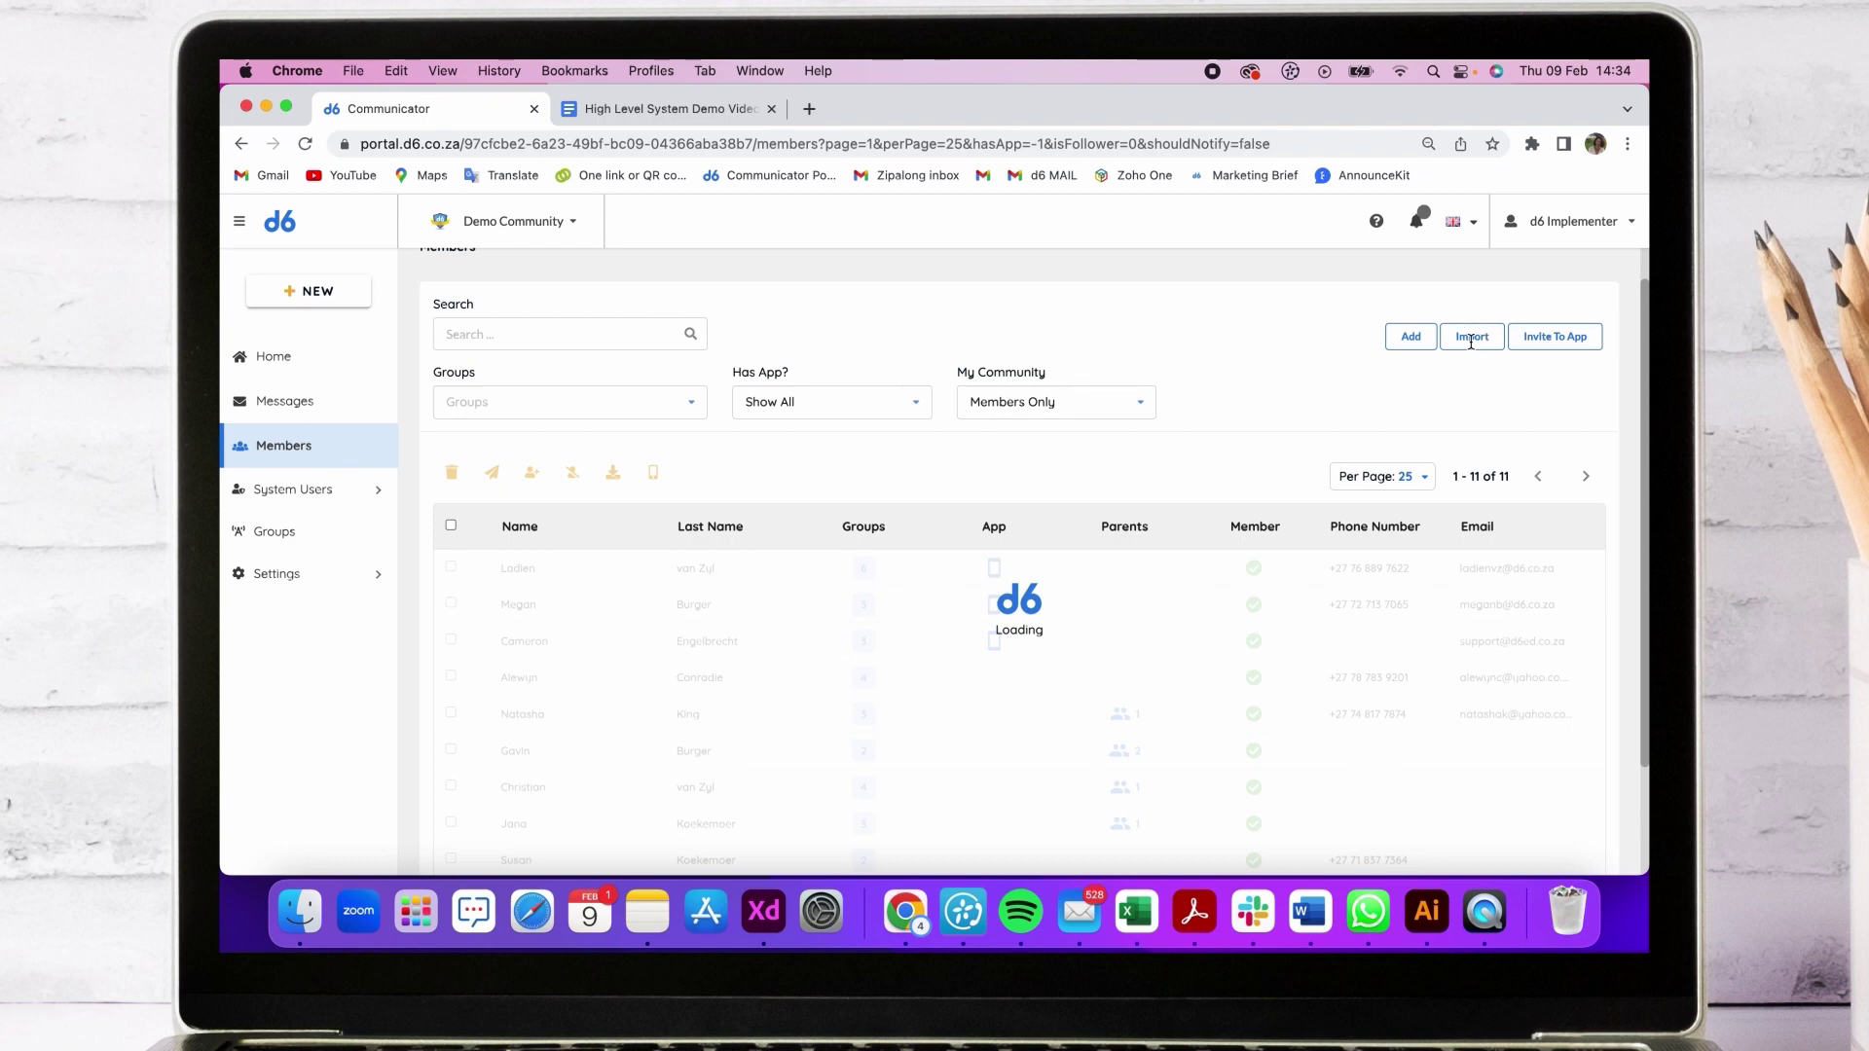
click(624, 472)
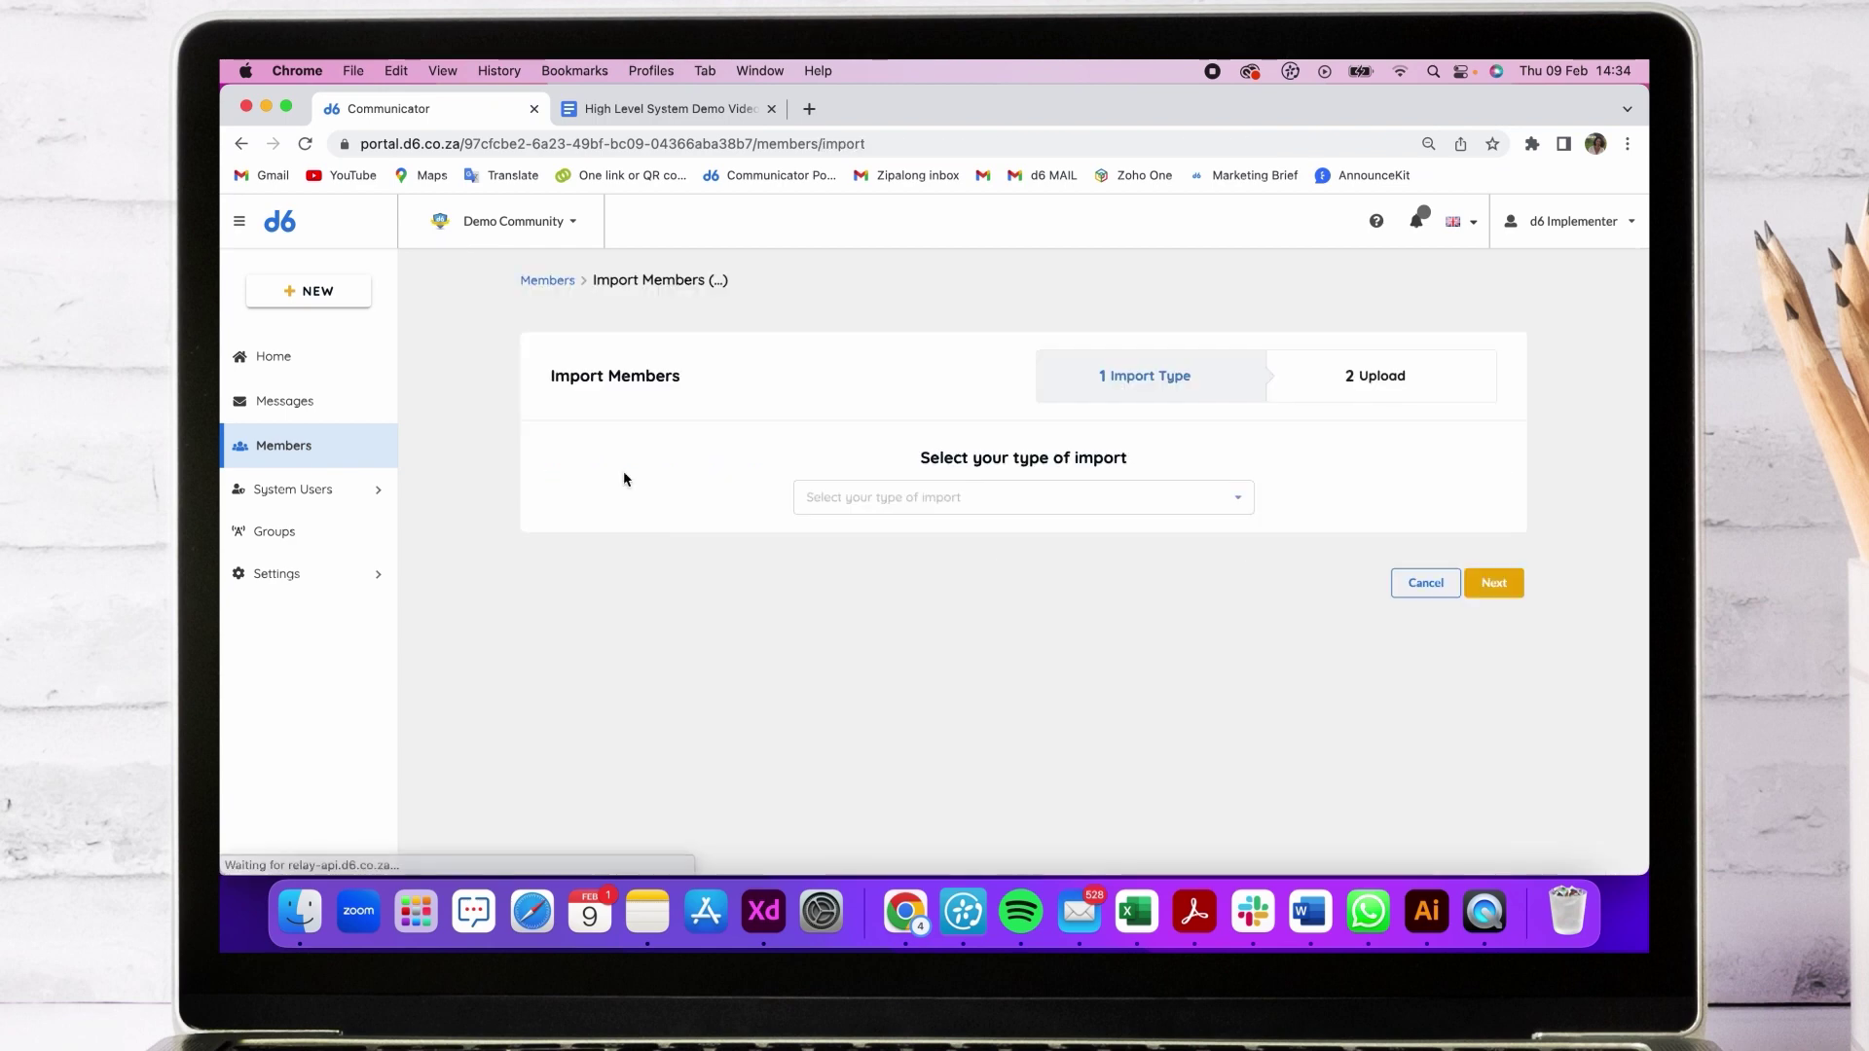
click(311, 453)
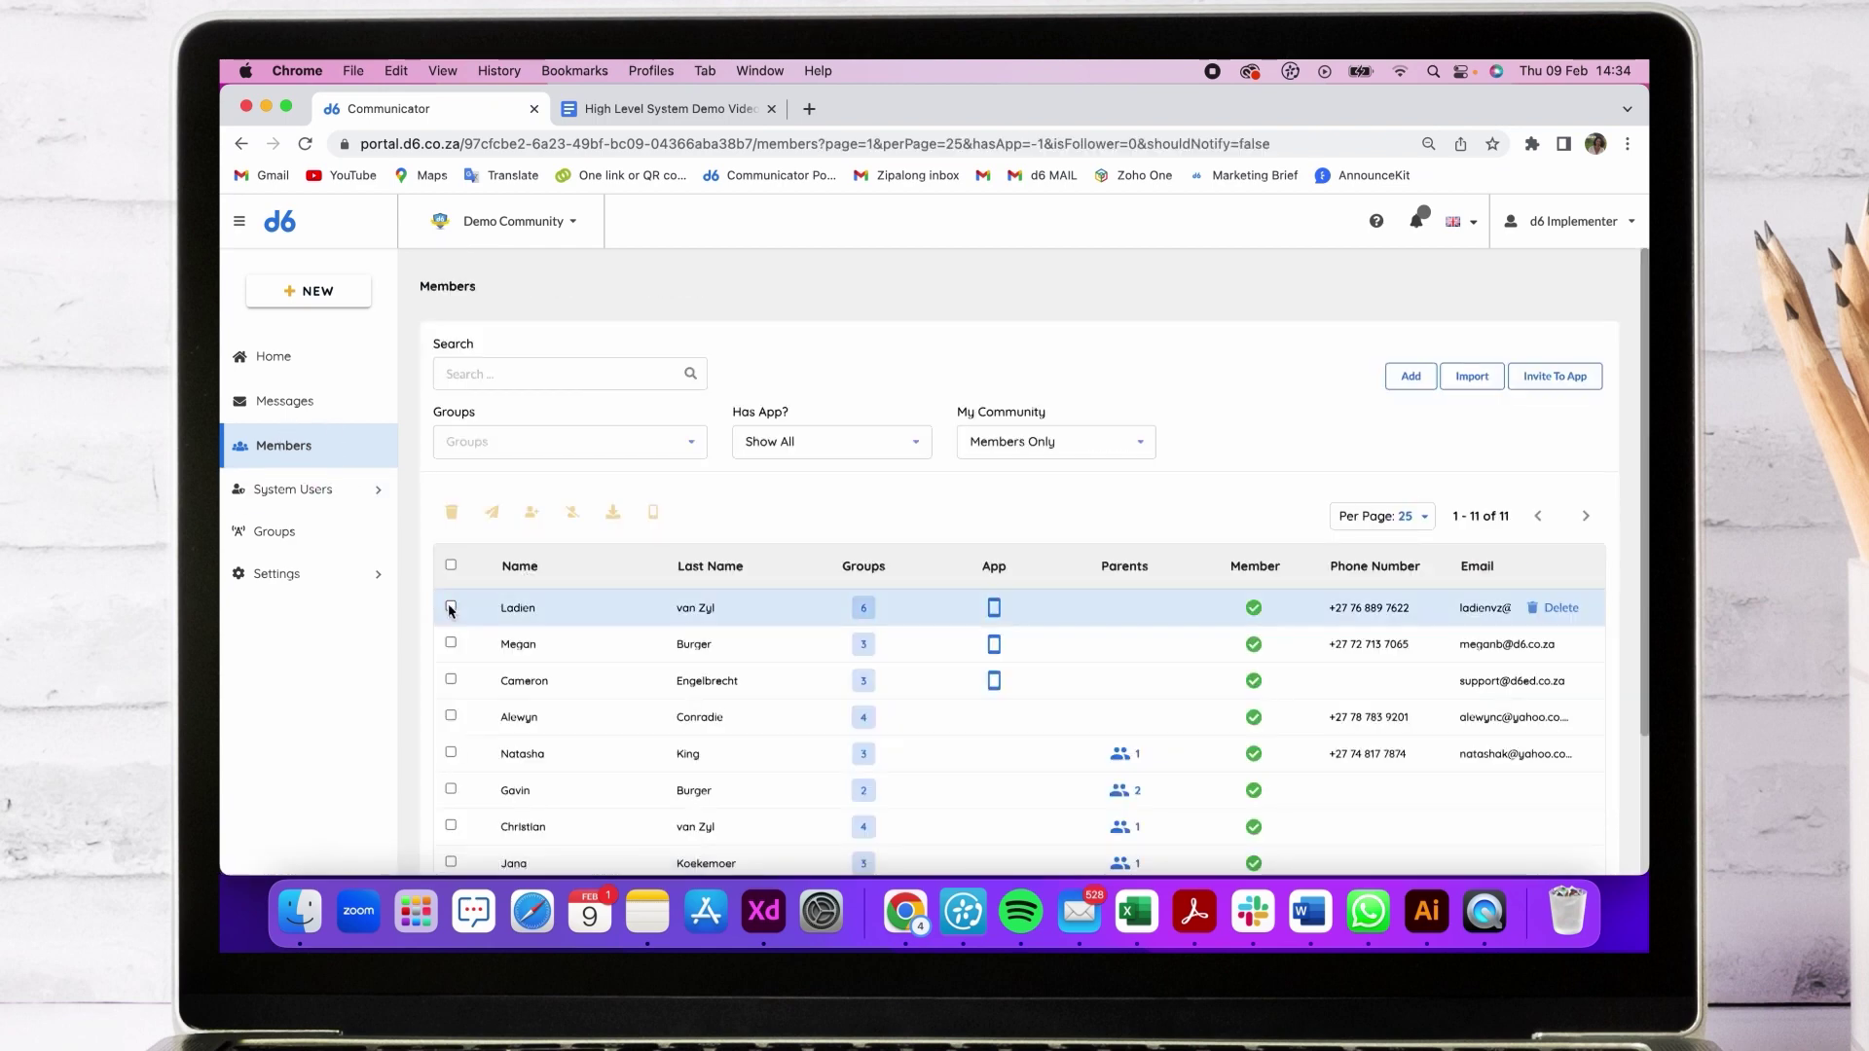
click(451, 608)
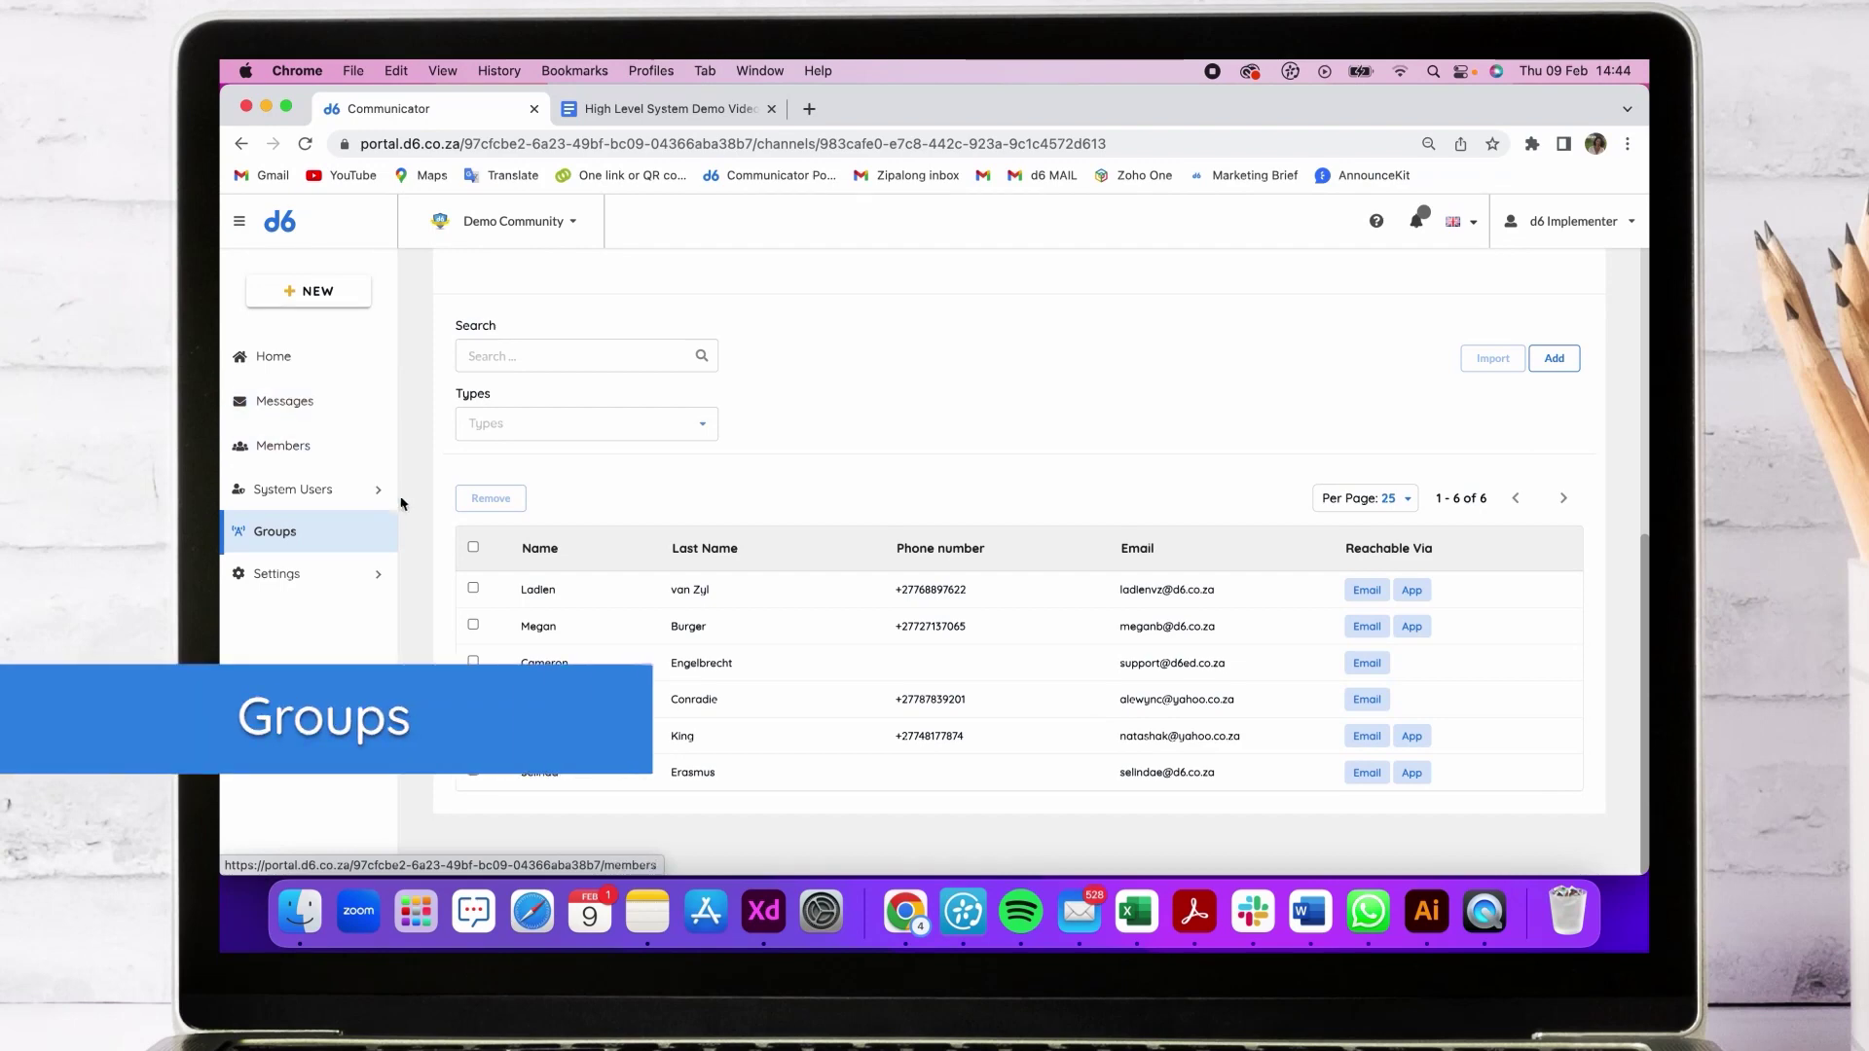
Browse Groups, inspect the Staff group's details, then begin creating a new group.
click(351, 544)
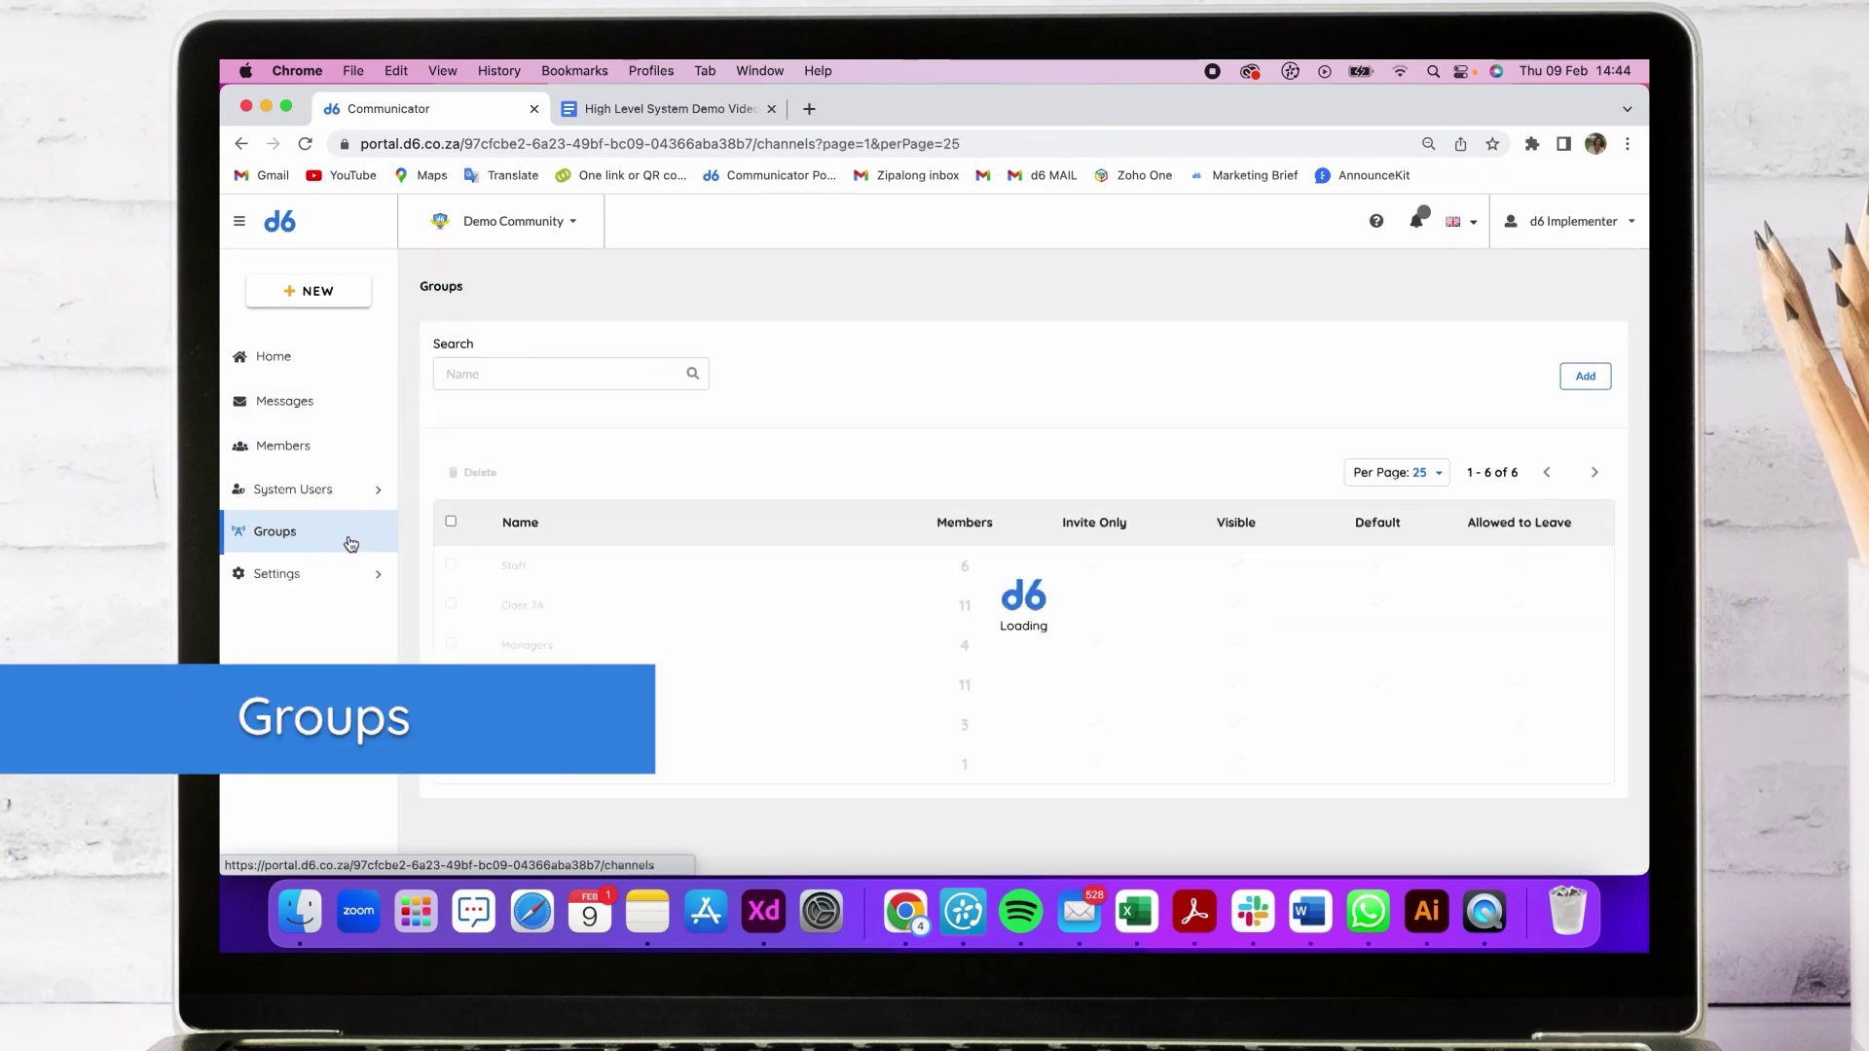
click(647, 578)
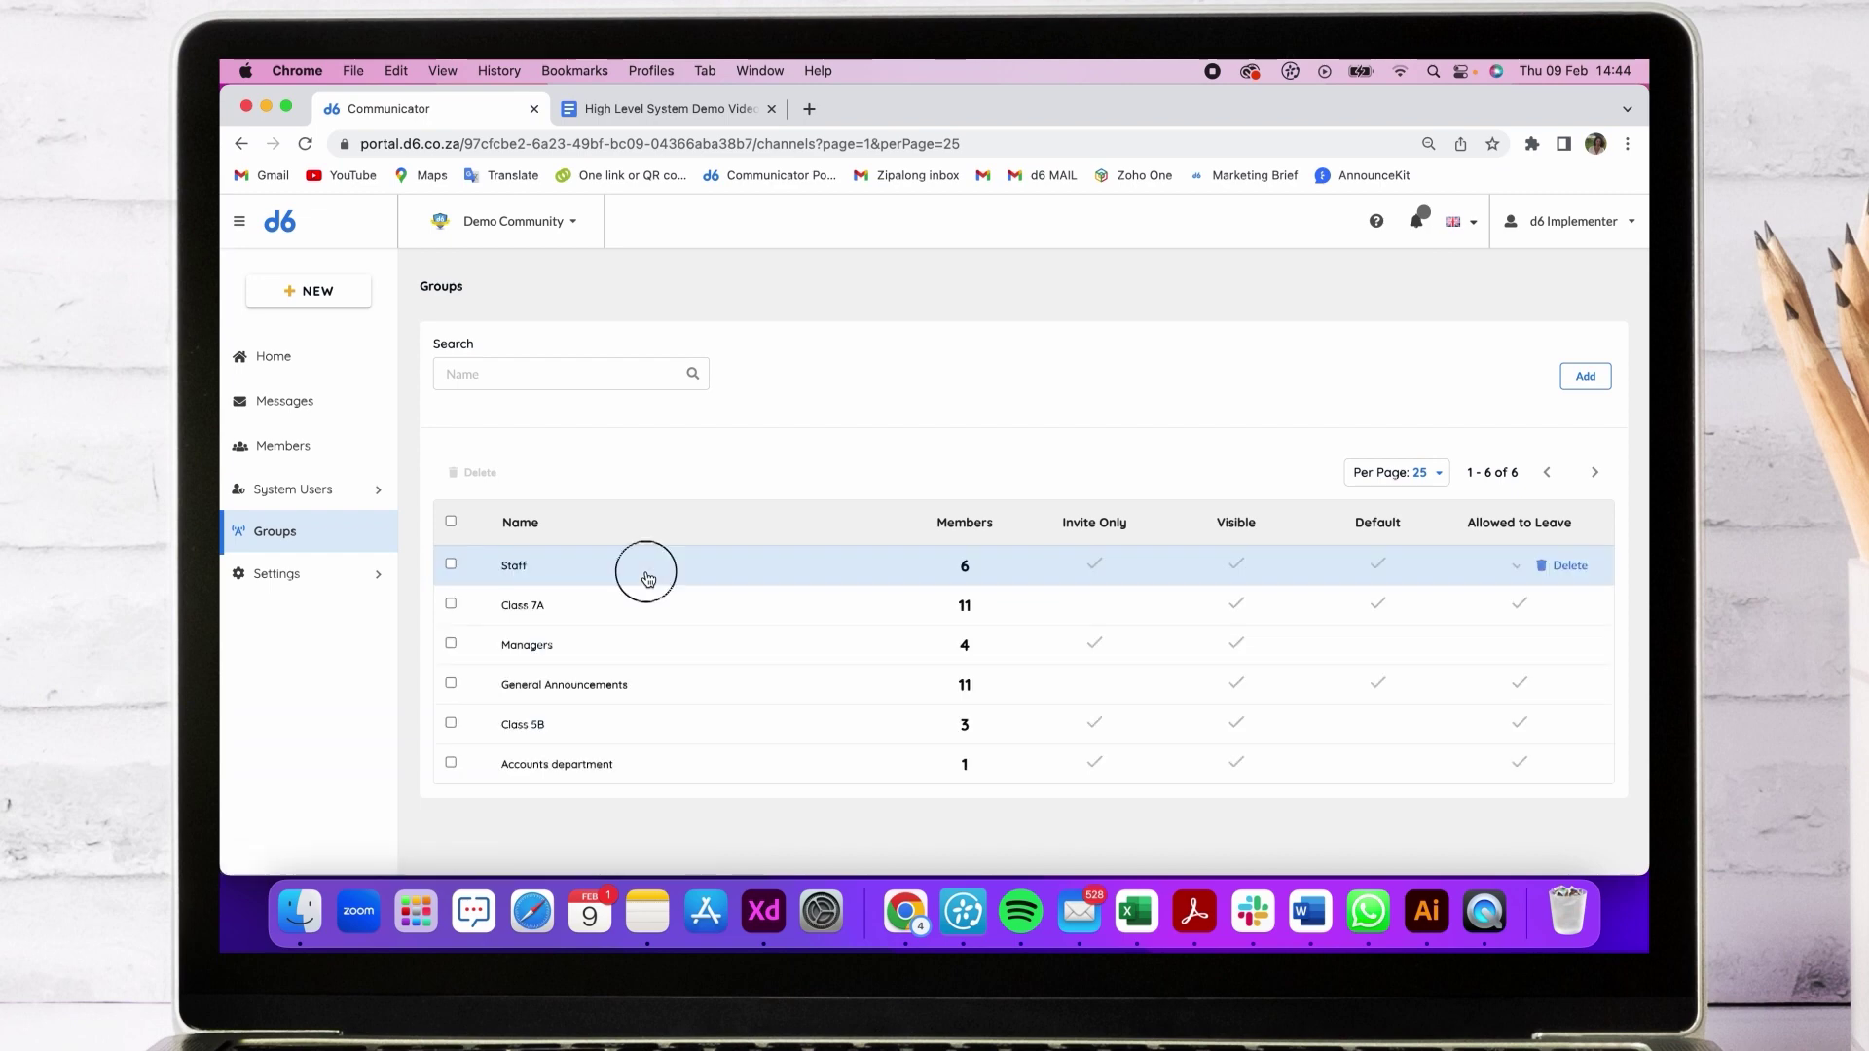
scroll(820, 707, down, 5)
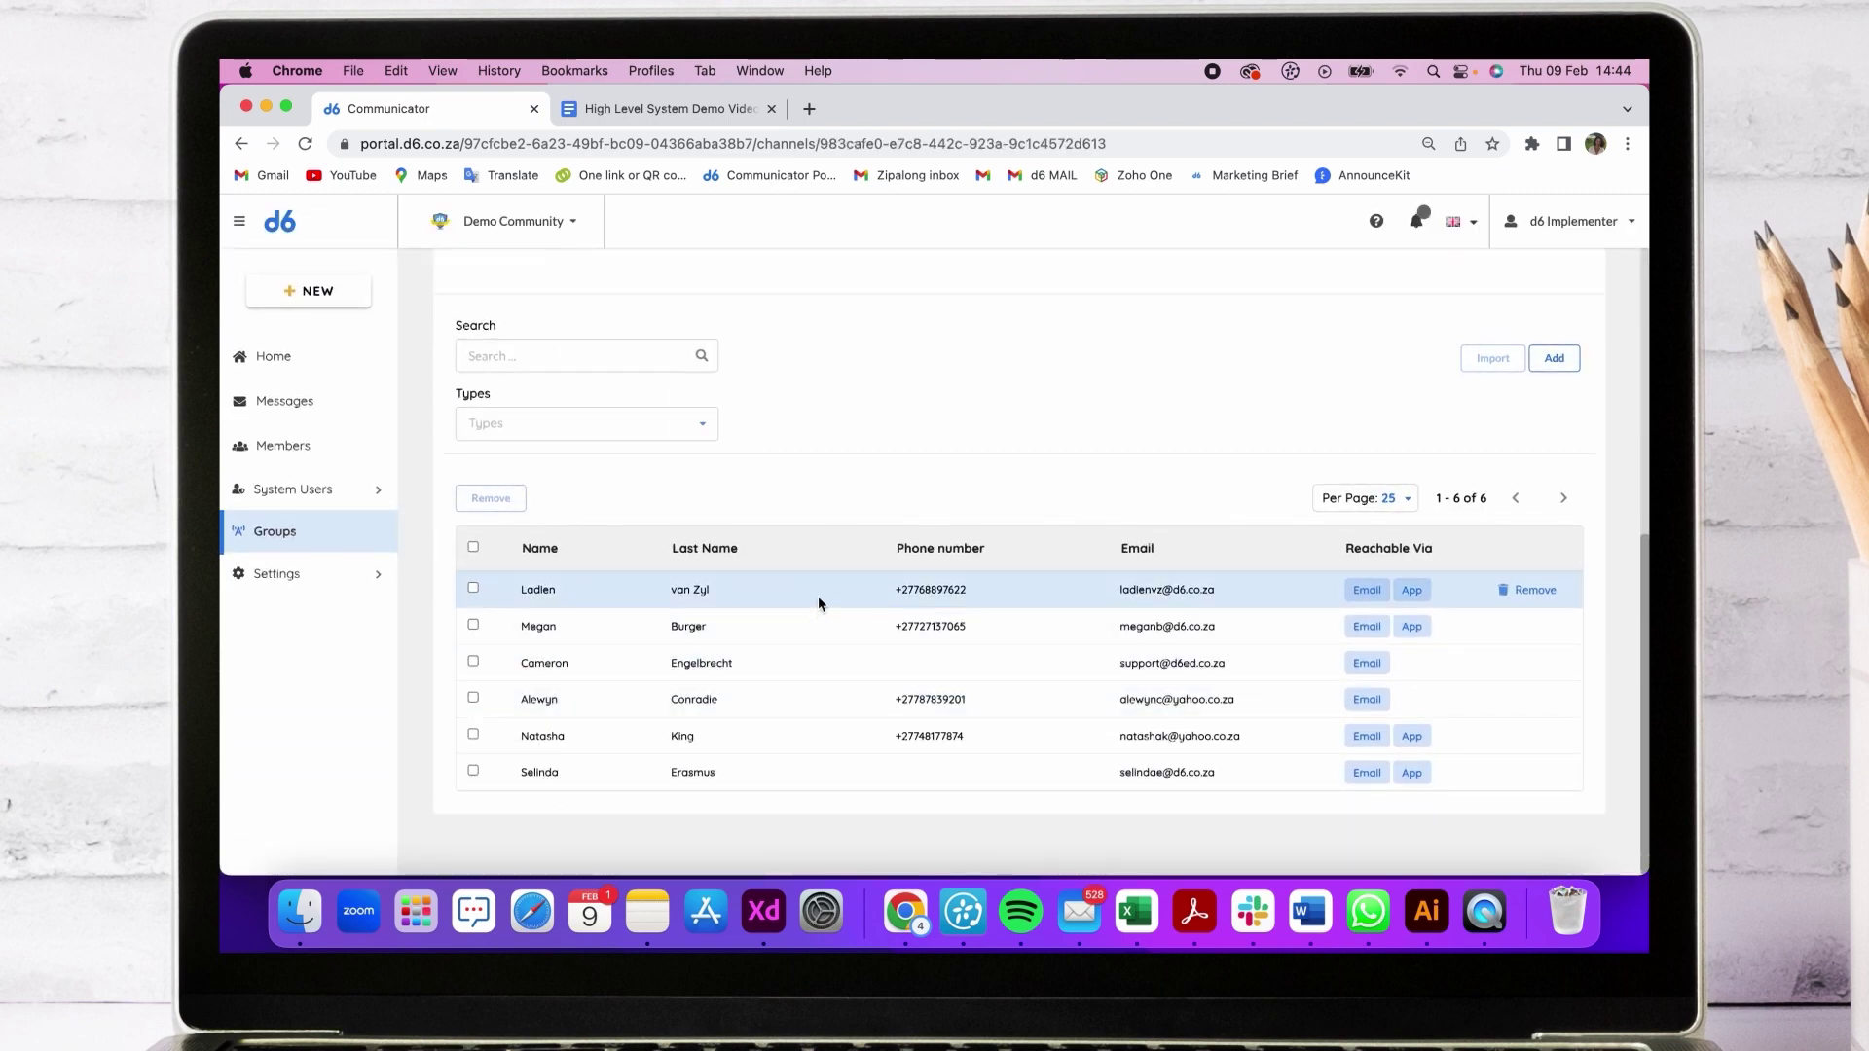
click(354, 537)
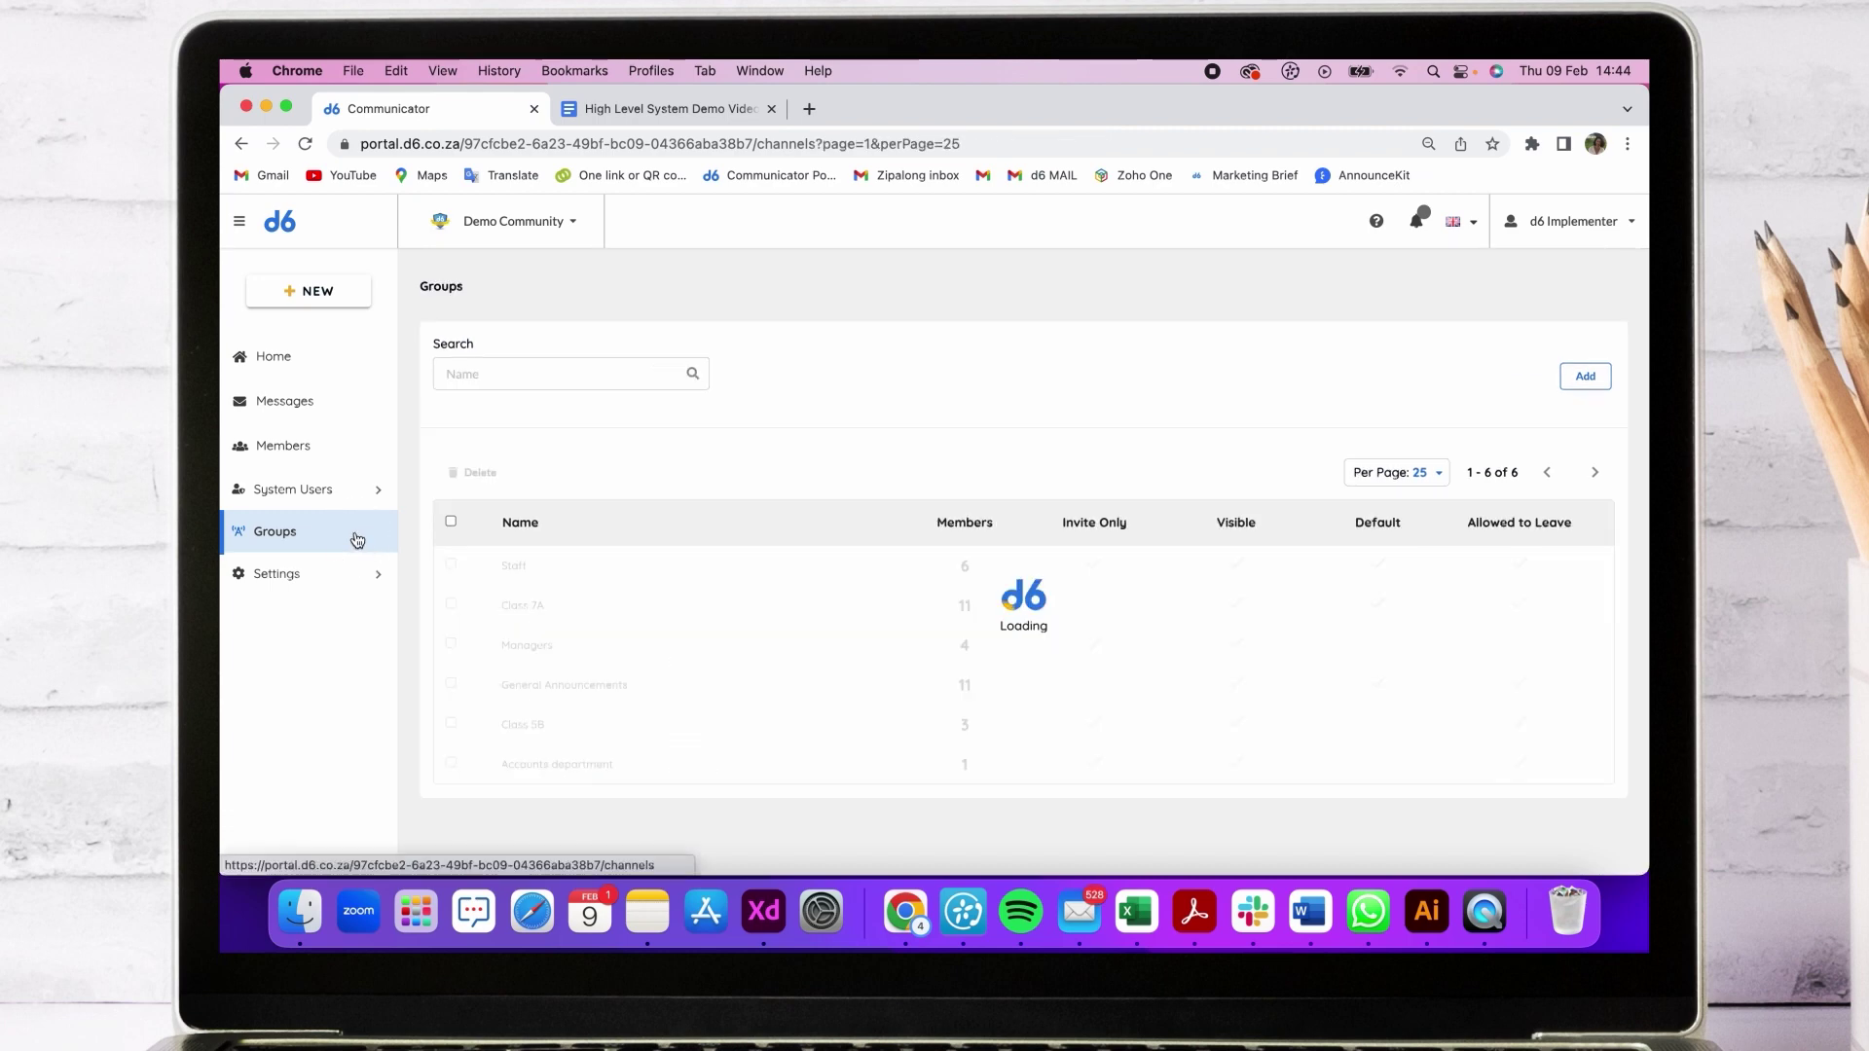
click(1586, 379)
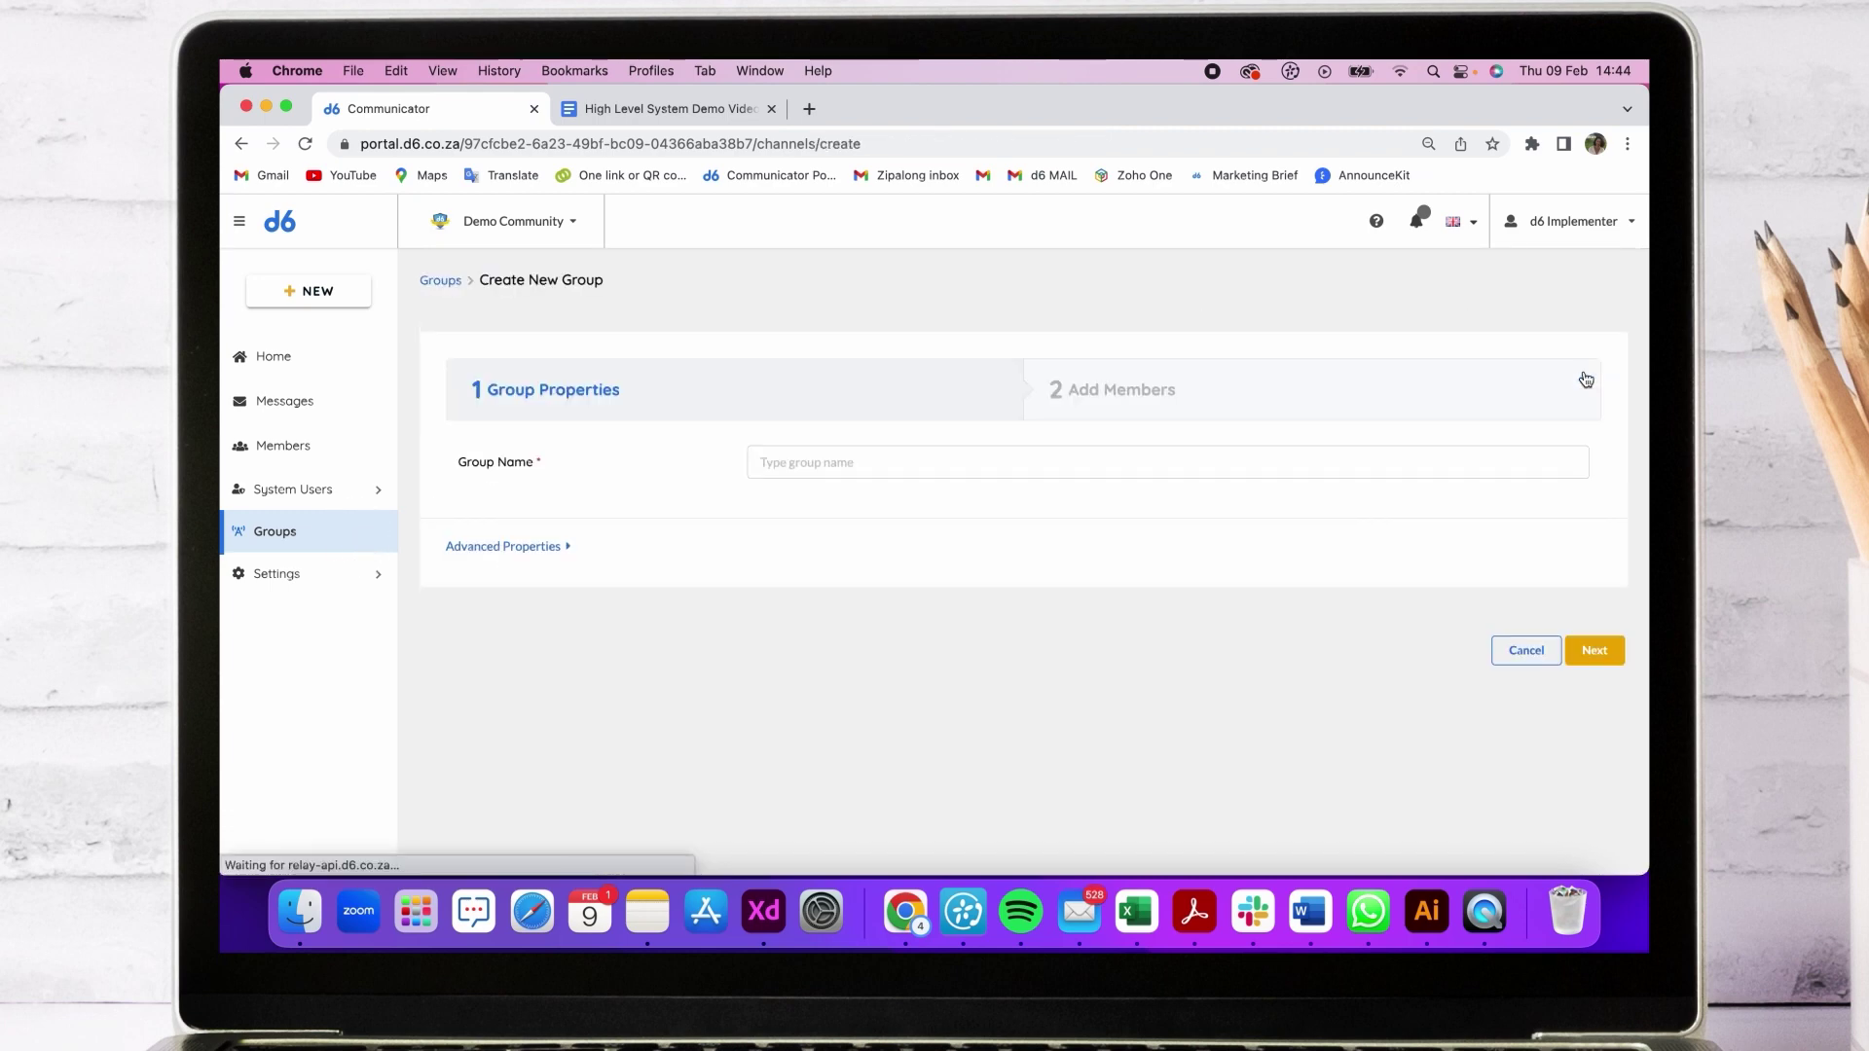
Expand the new group's Advanced Properties and check the option info tips, like member unsubscribe.
click(567, 548)
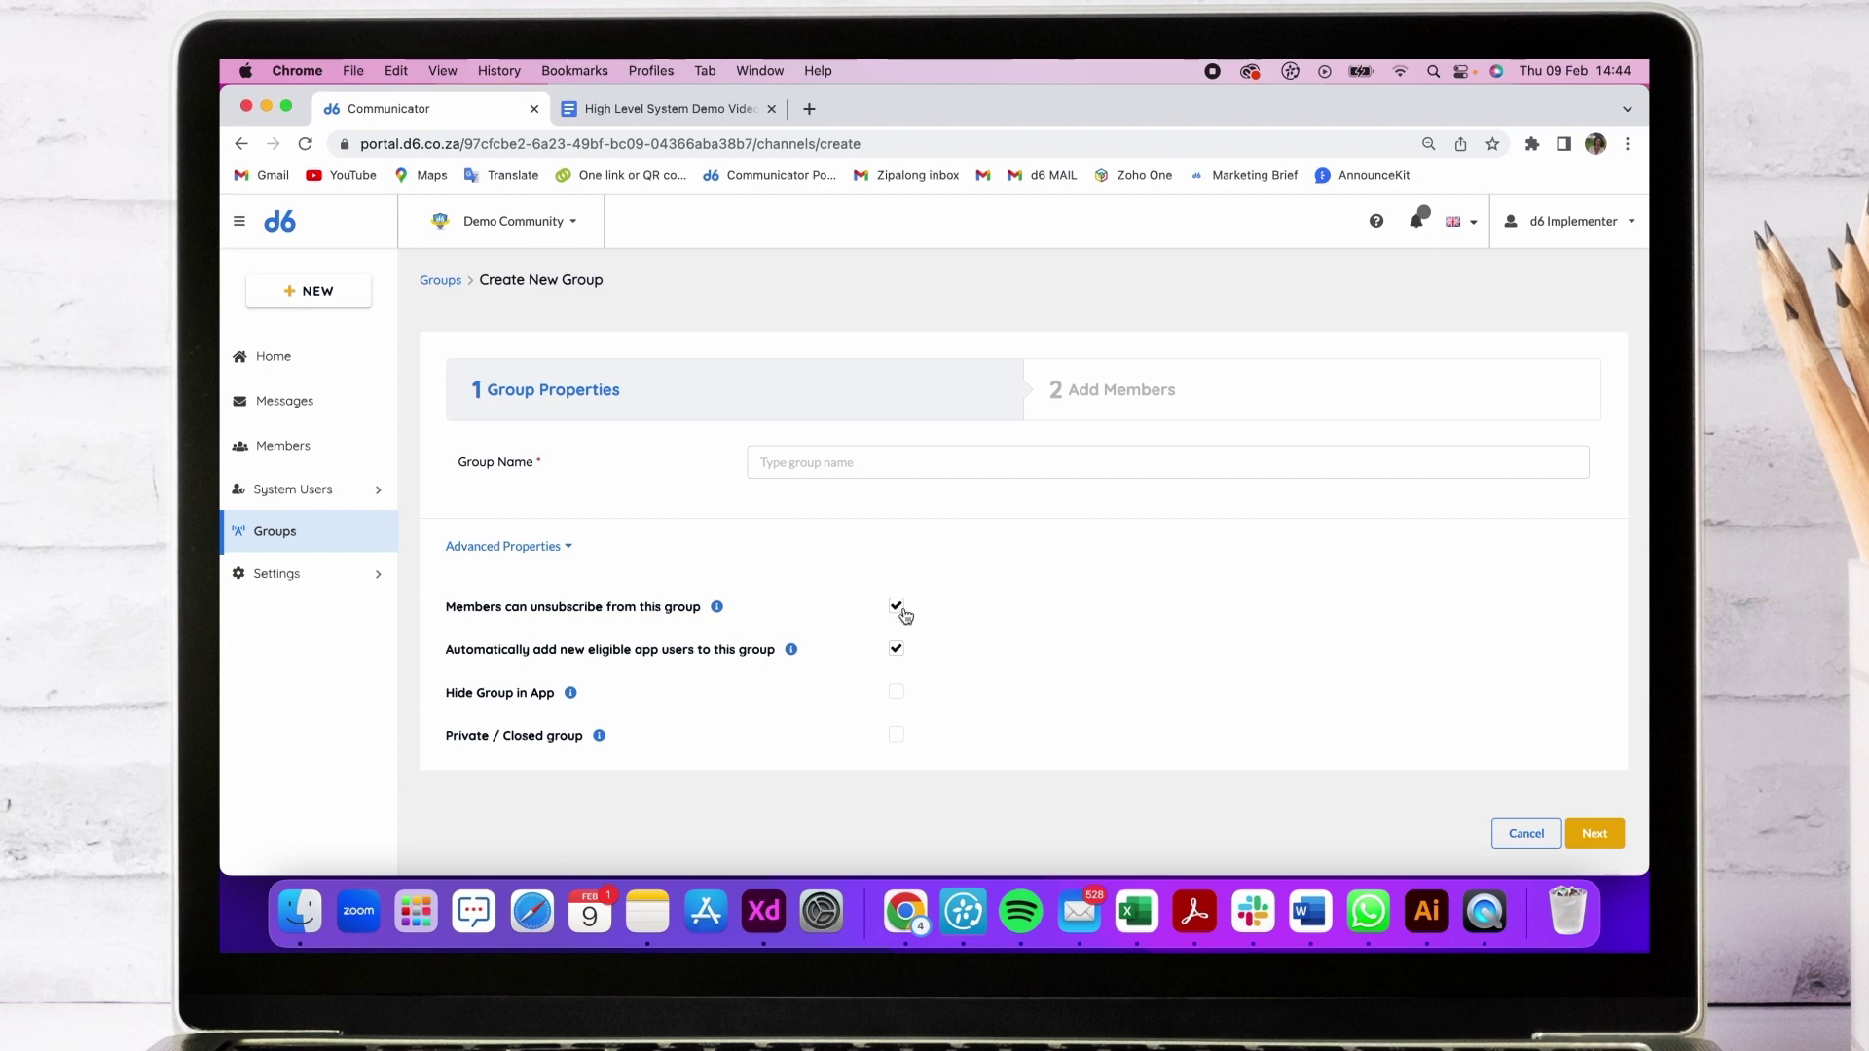
mouse_move(721, 615)
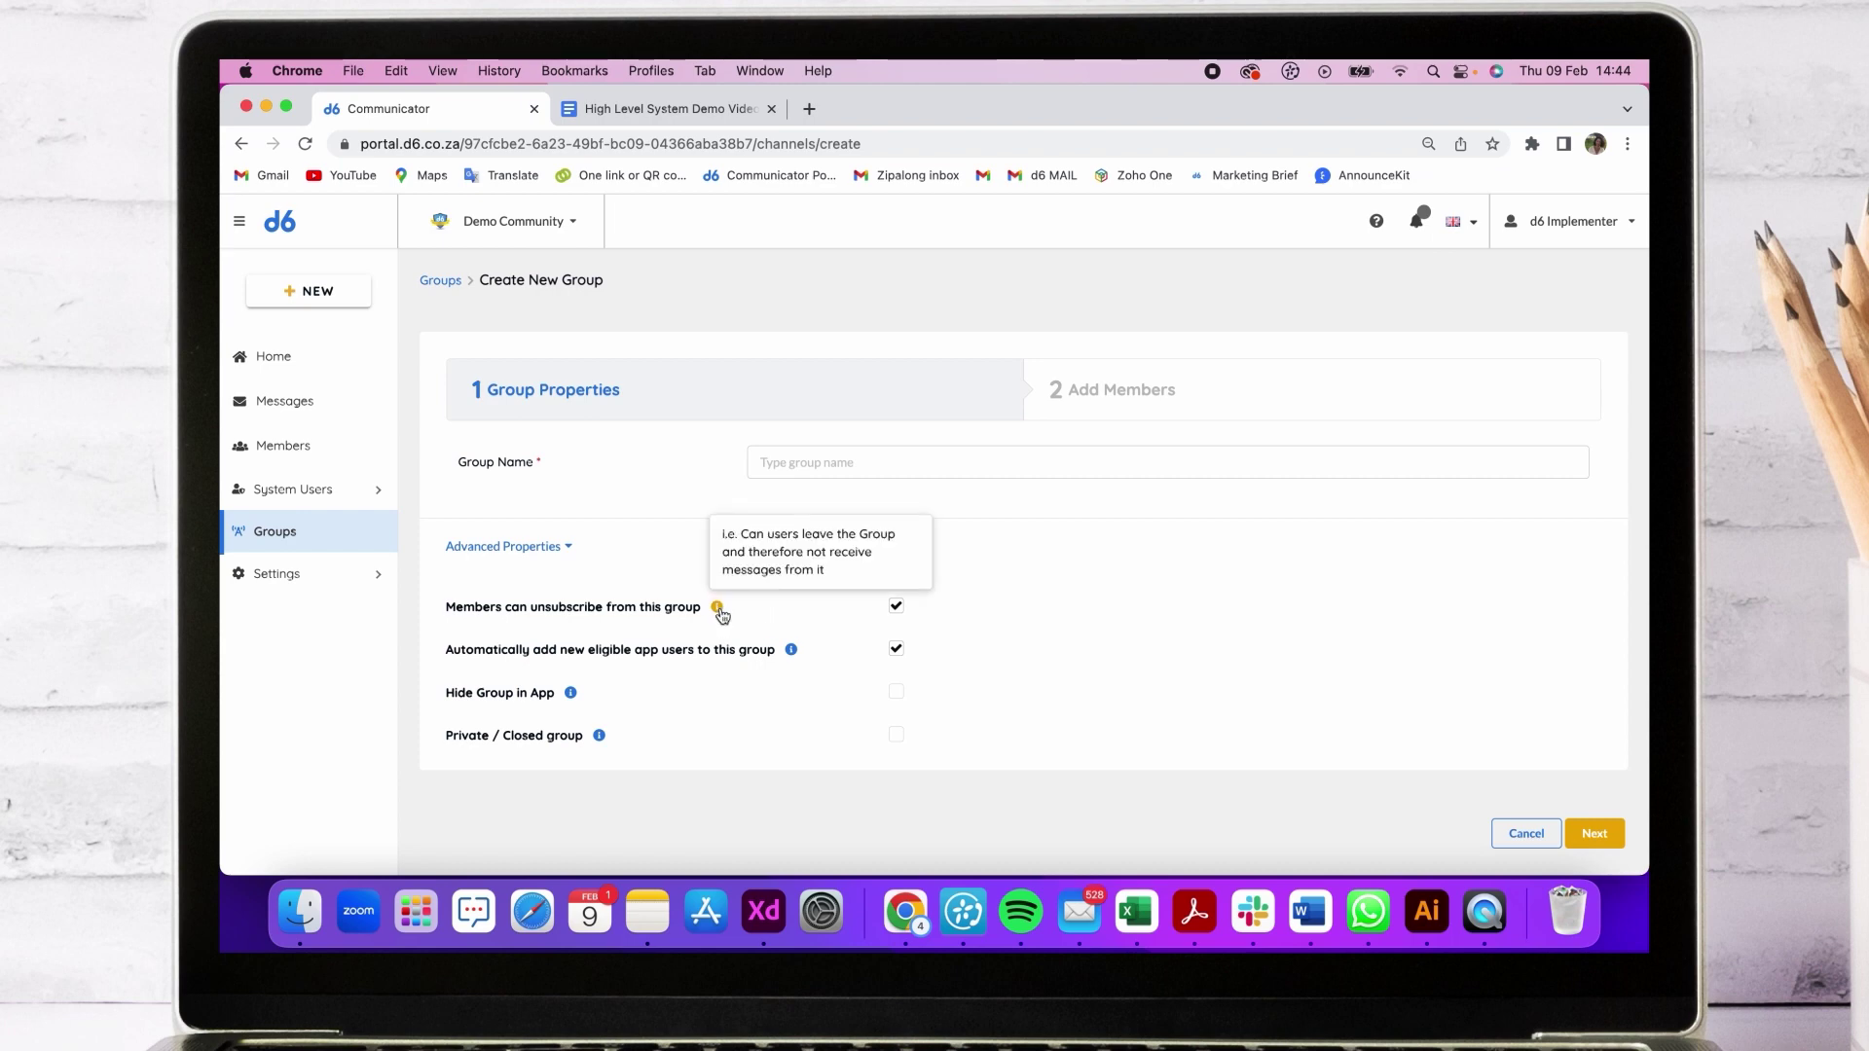
mouse_move(792, 654)
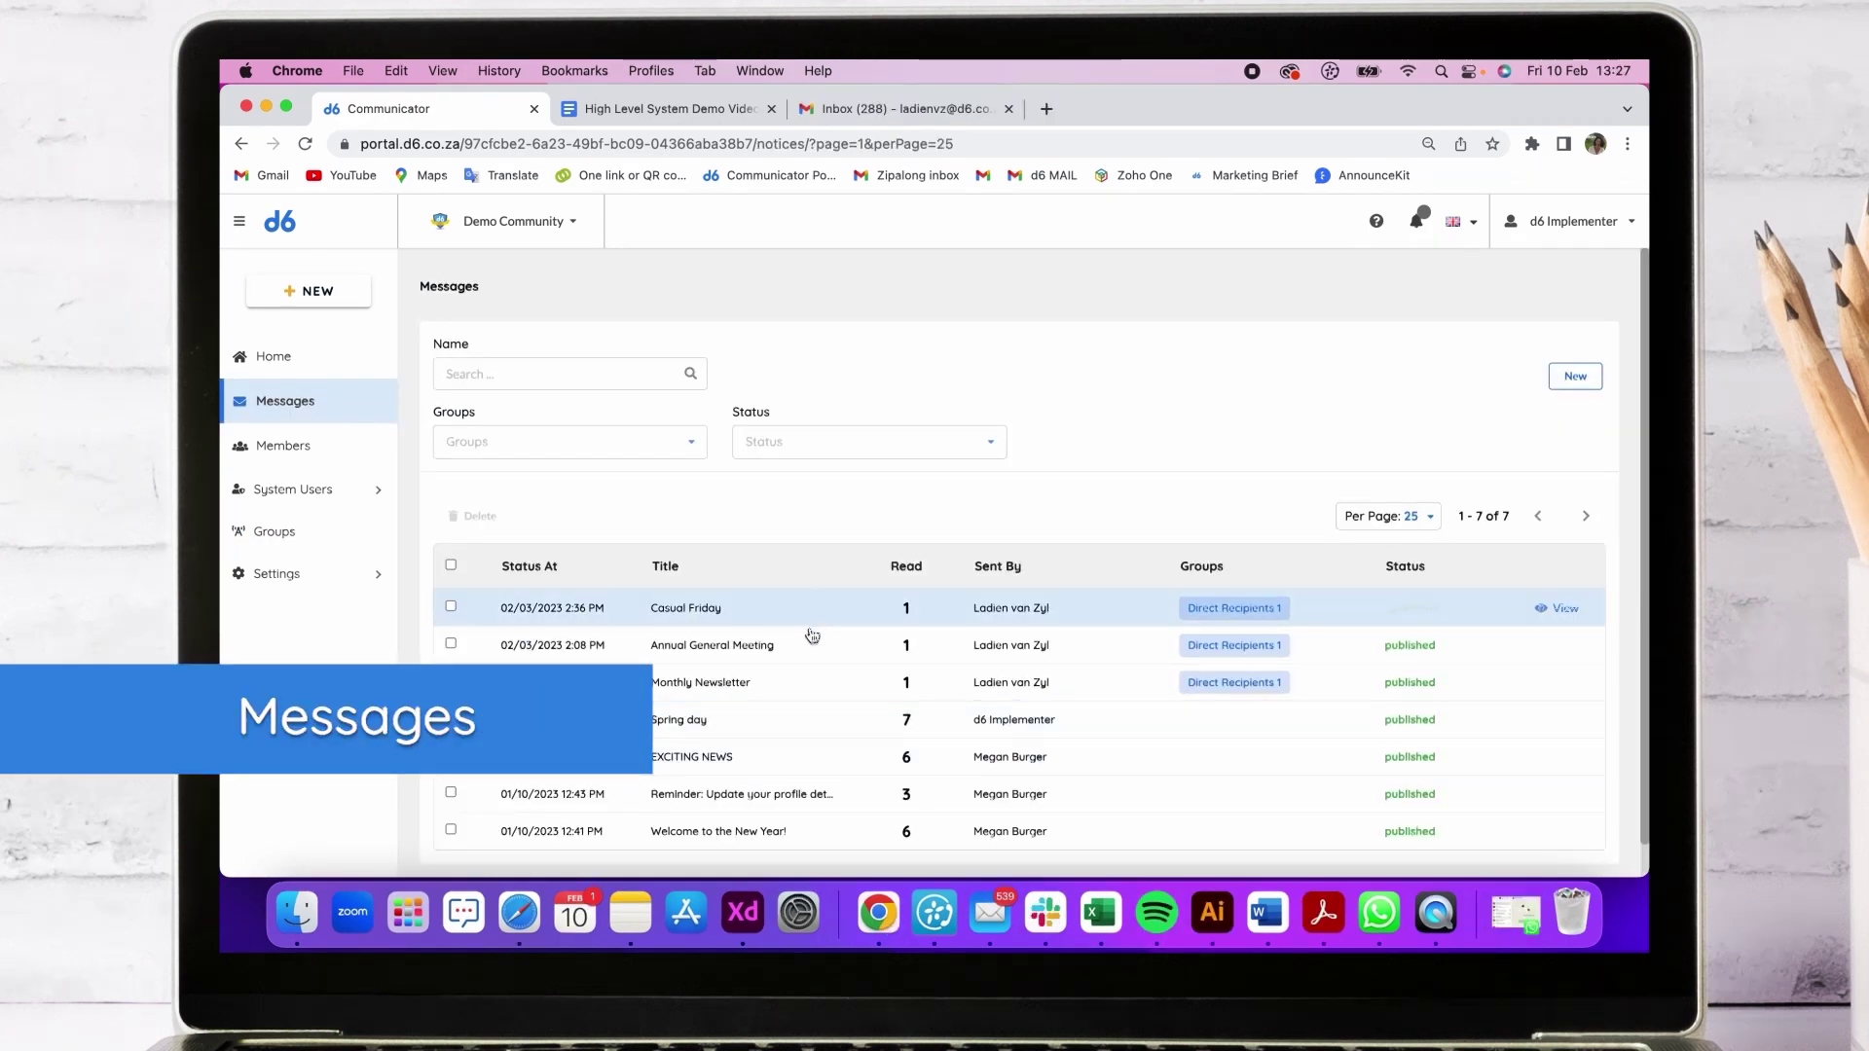
Open the Spring day message statistics and view the first recipient's interaction timeline.
click(787, 721)
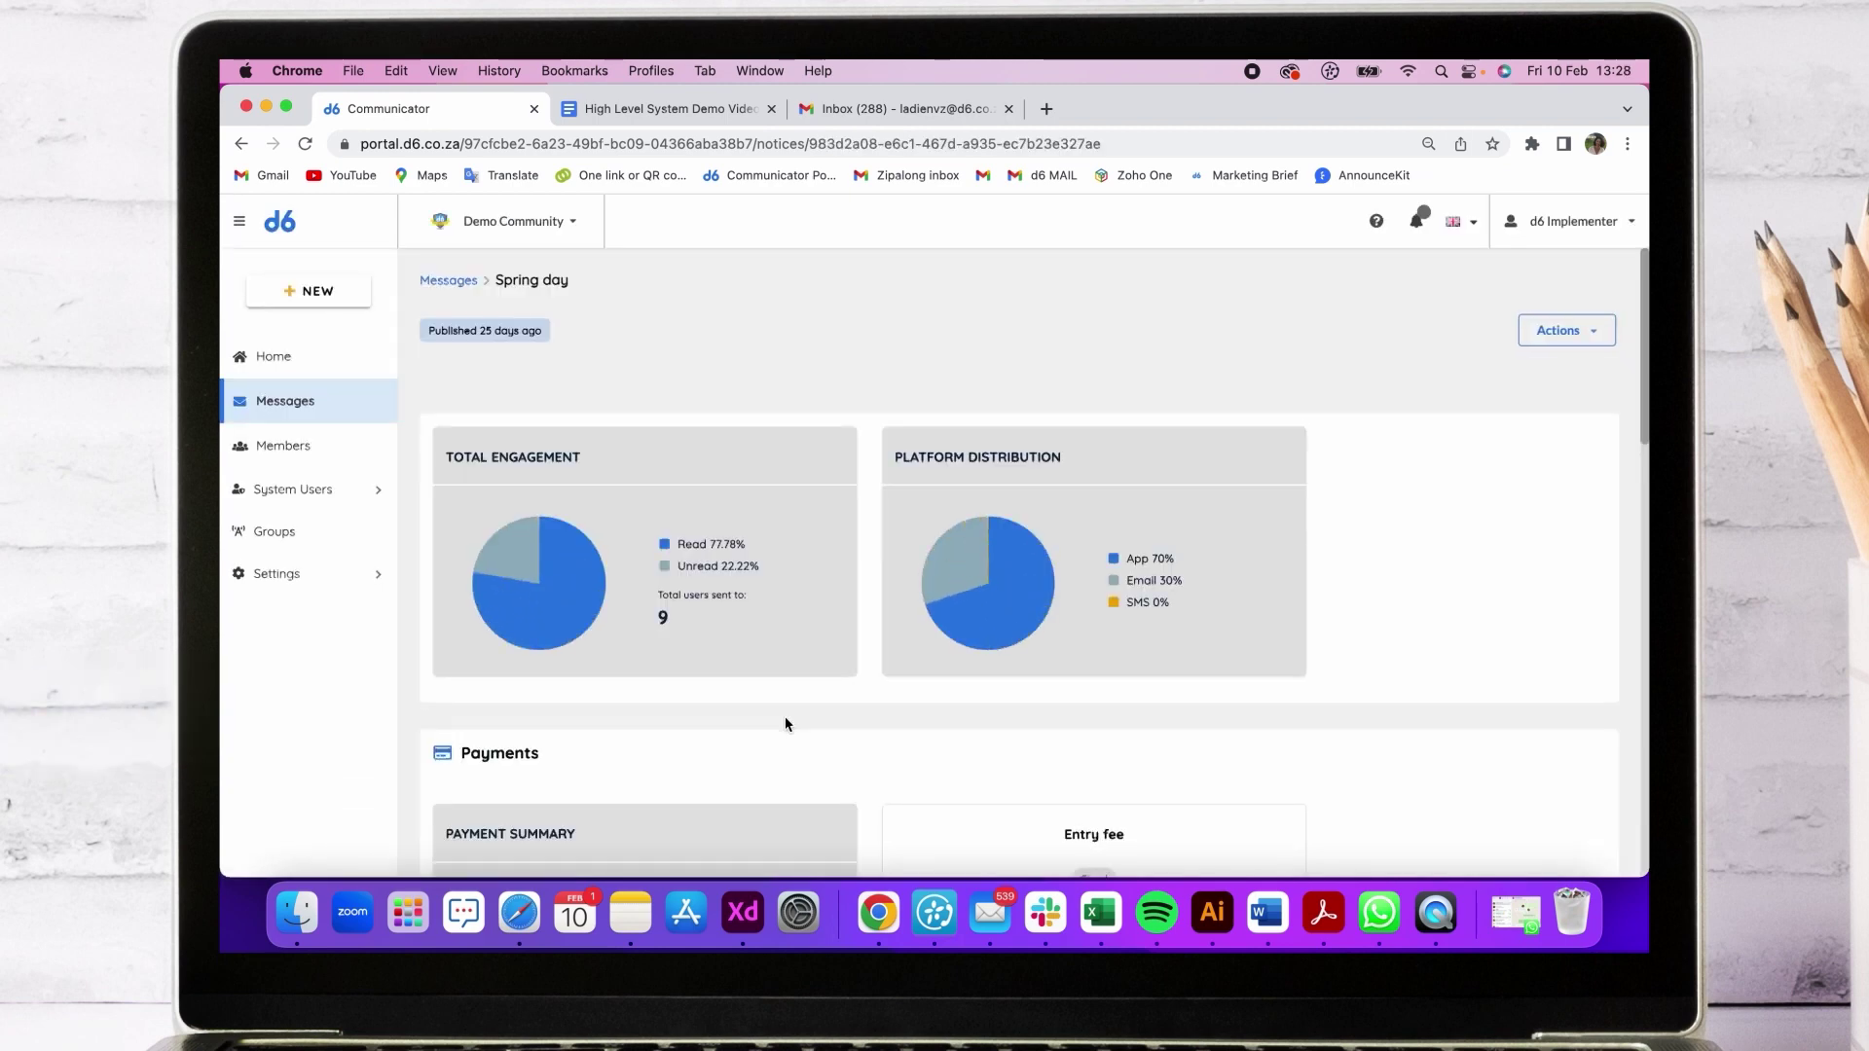
scroll(784, 717, down, 1)
mouse_move(984, 569)
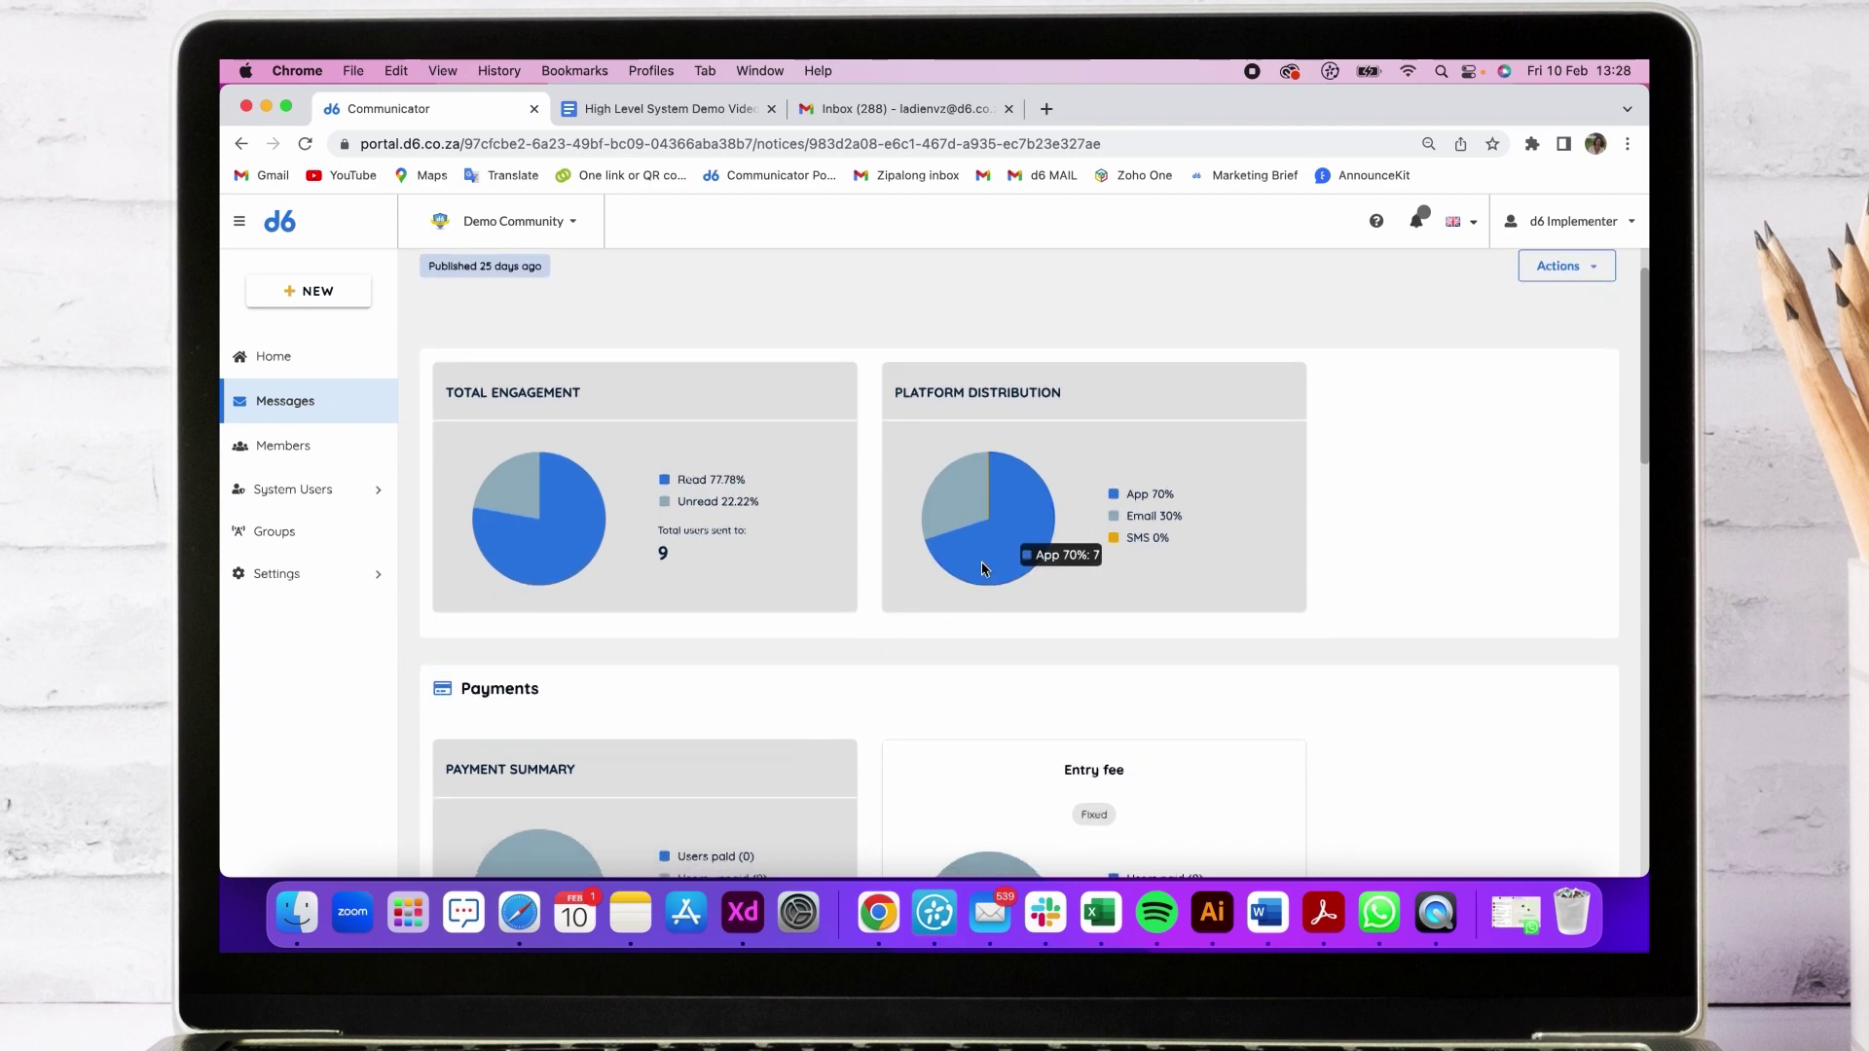
mouse_move(555, 529)
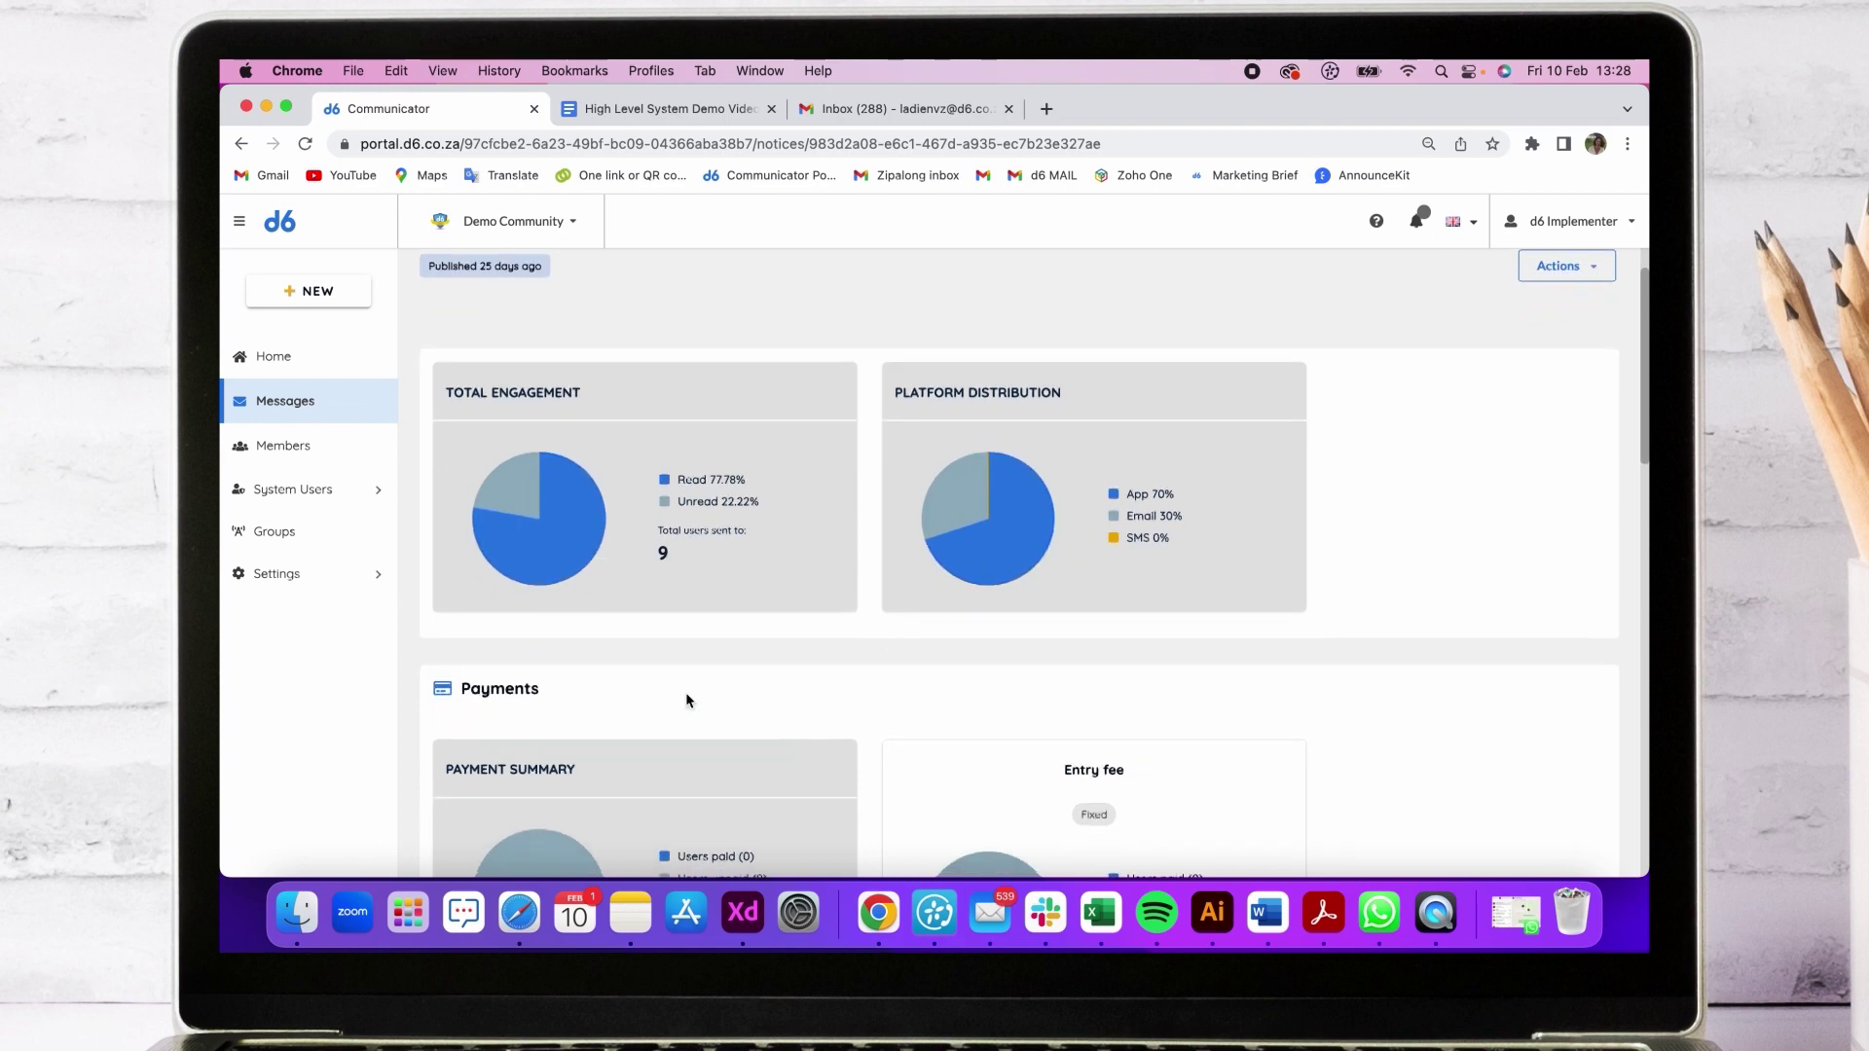
scroll(686, 692, down, 3)
scroll(686, 693, down, 3)
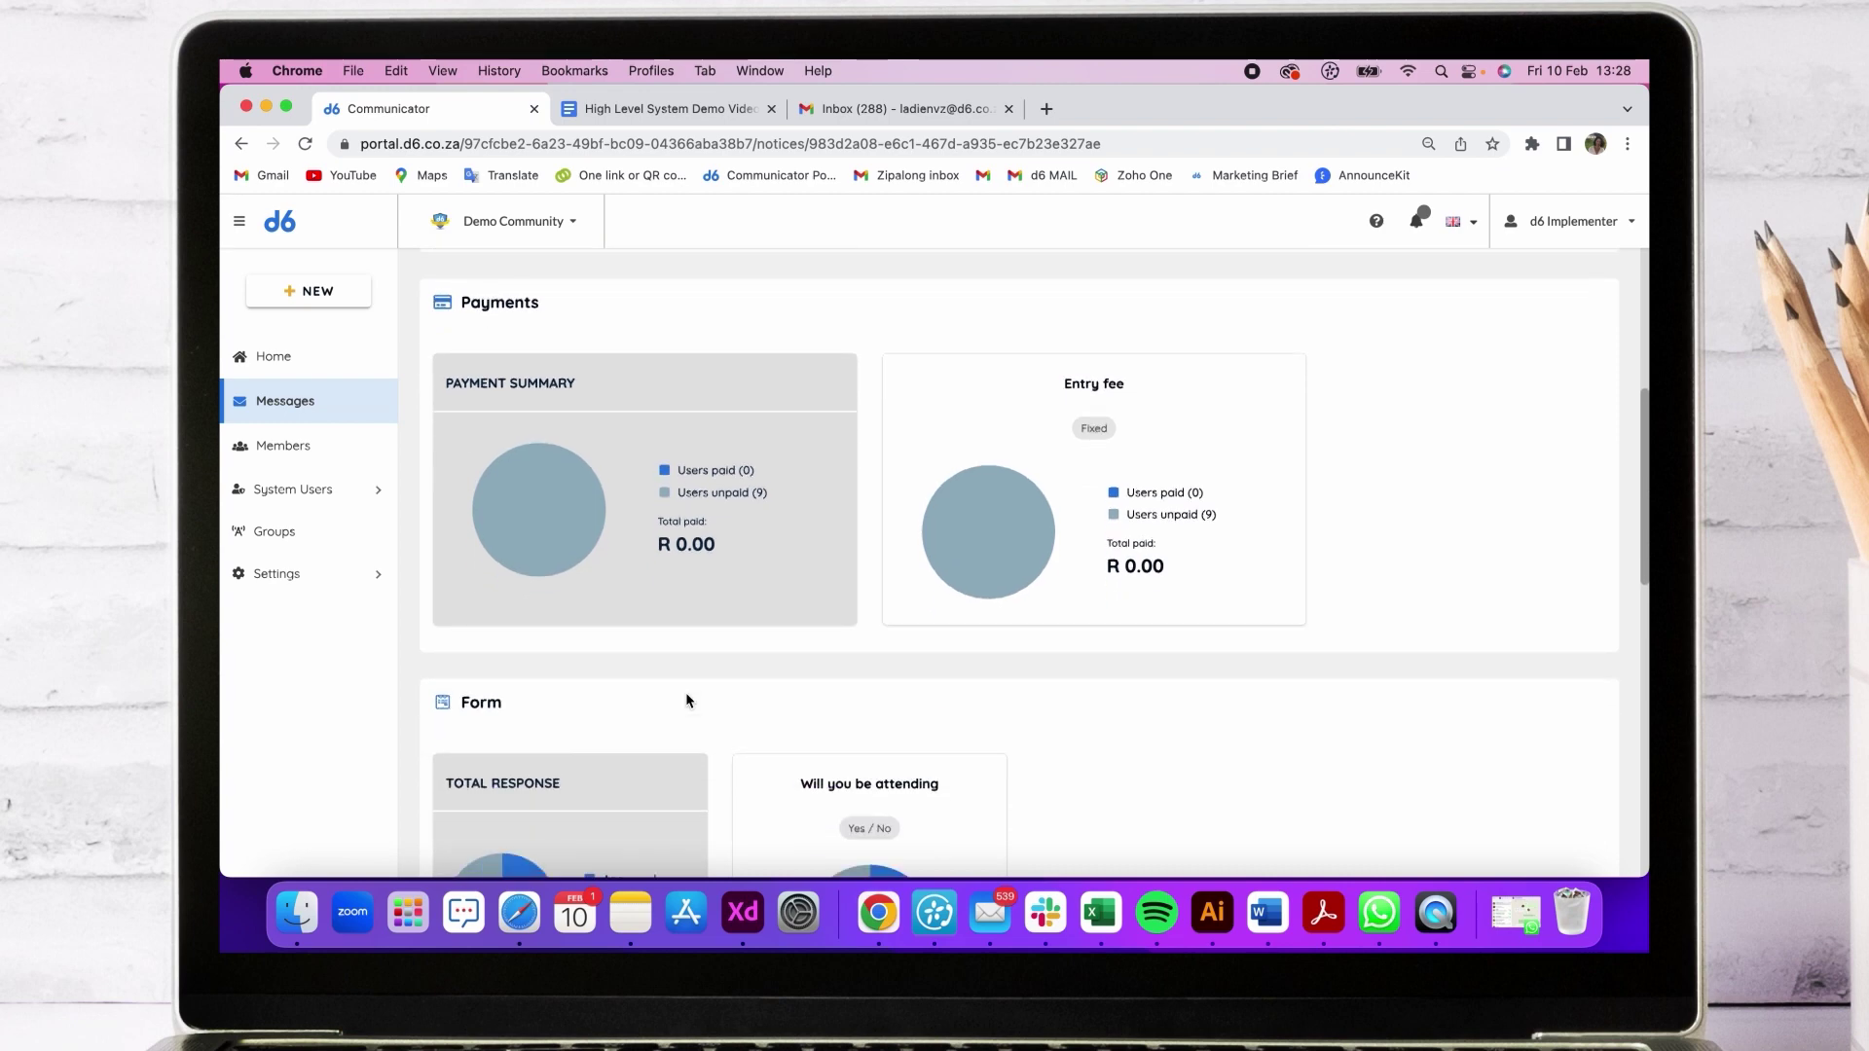
scroll(686, 701, down, 1)
mouse_move(941, 509)
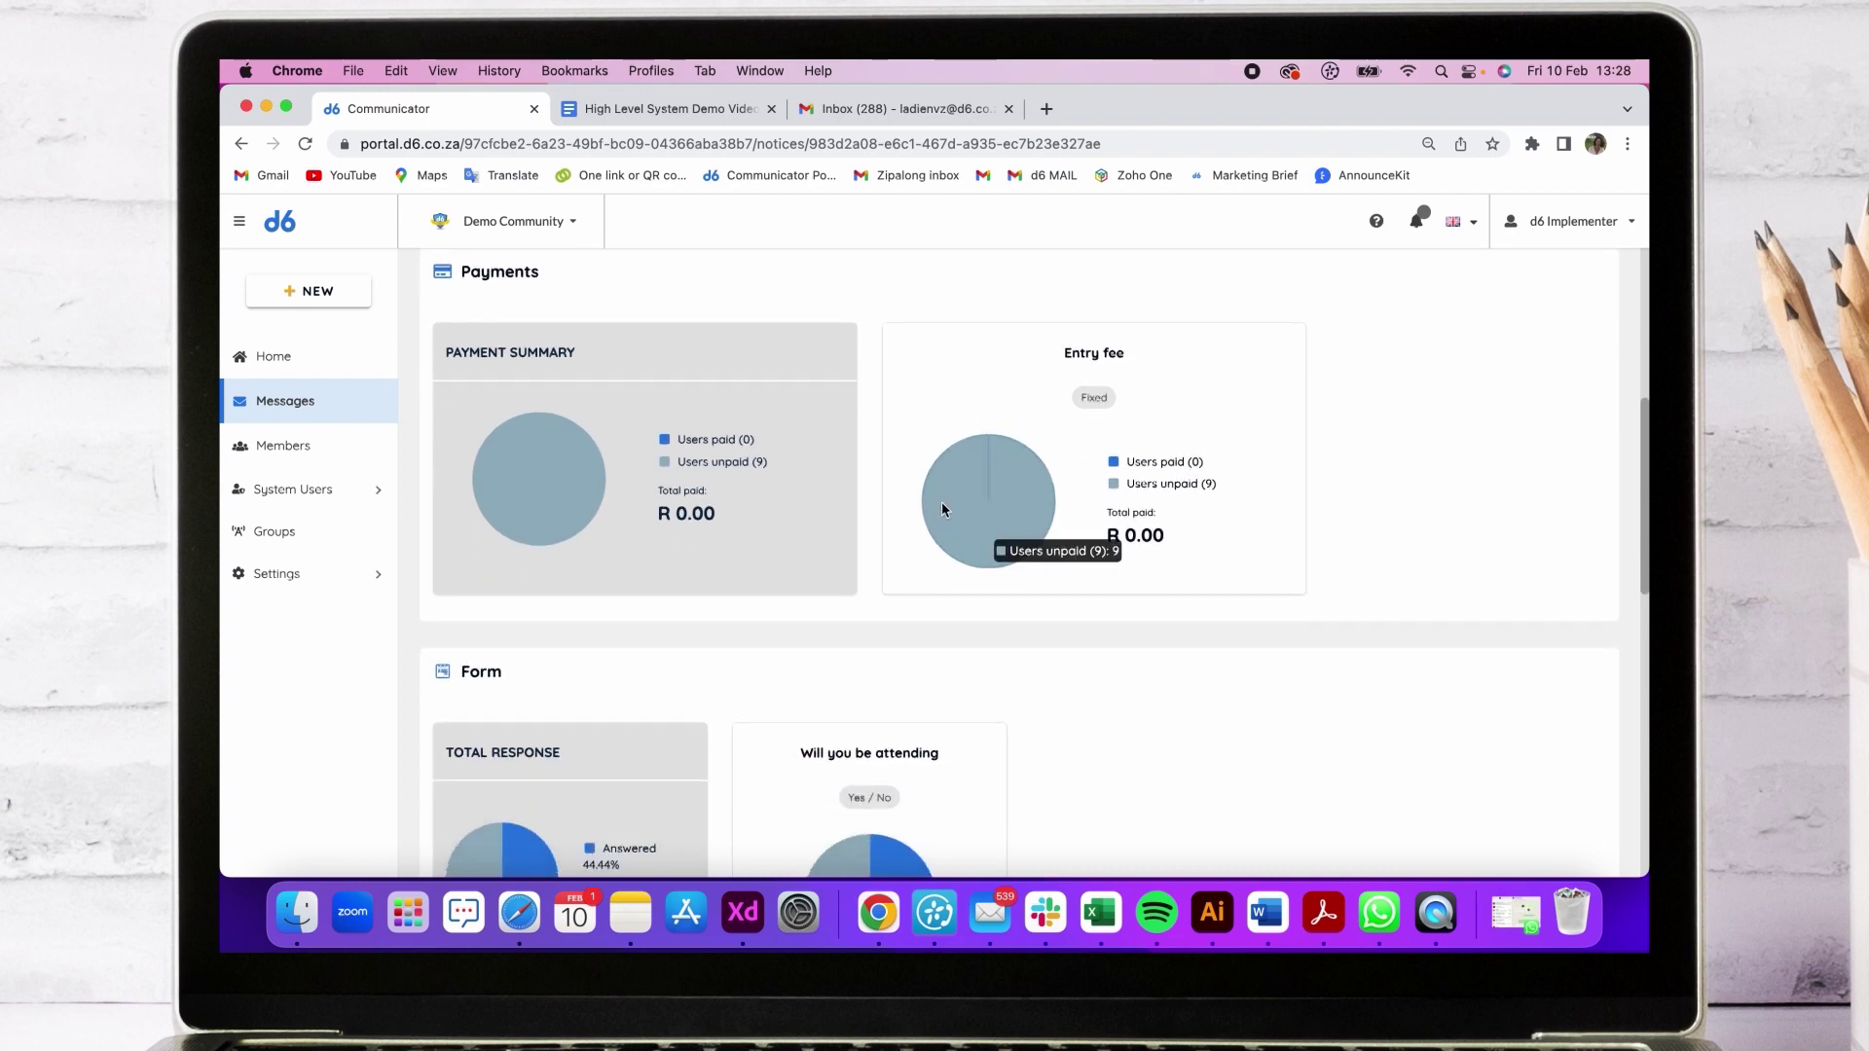
scroll(946, 507, down, 9)
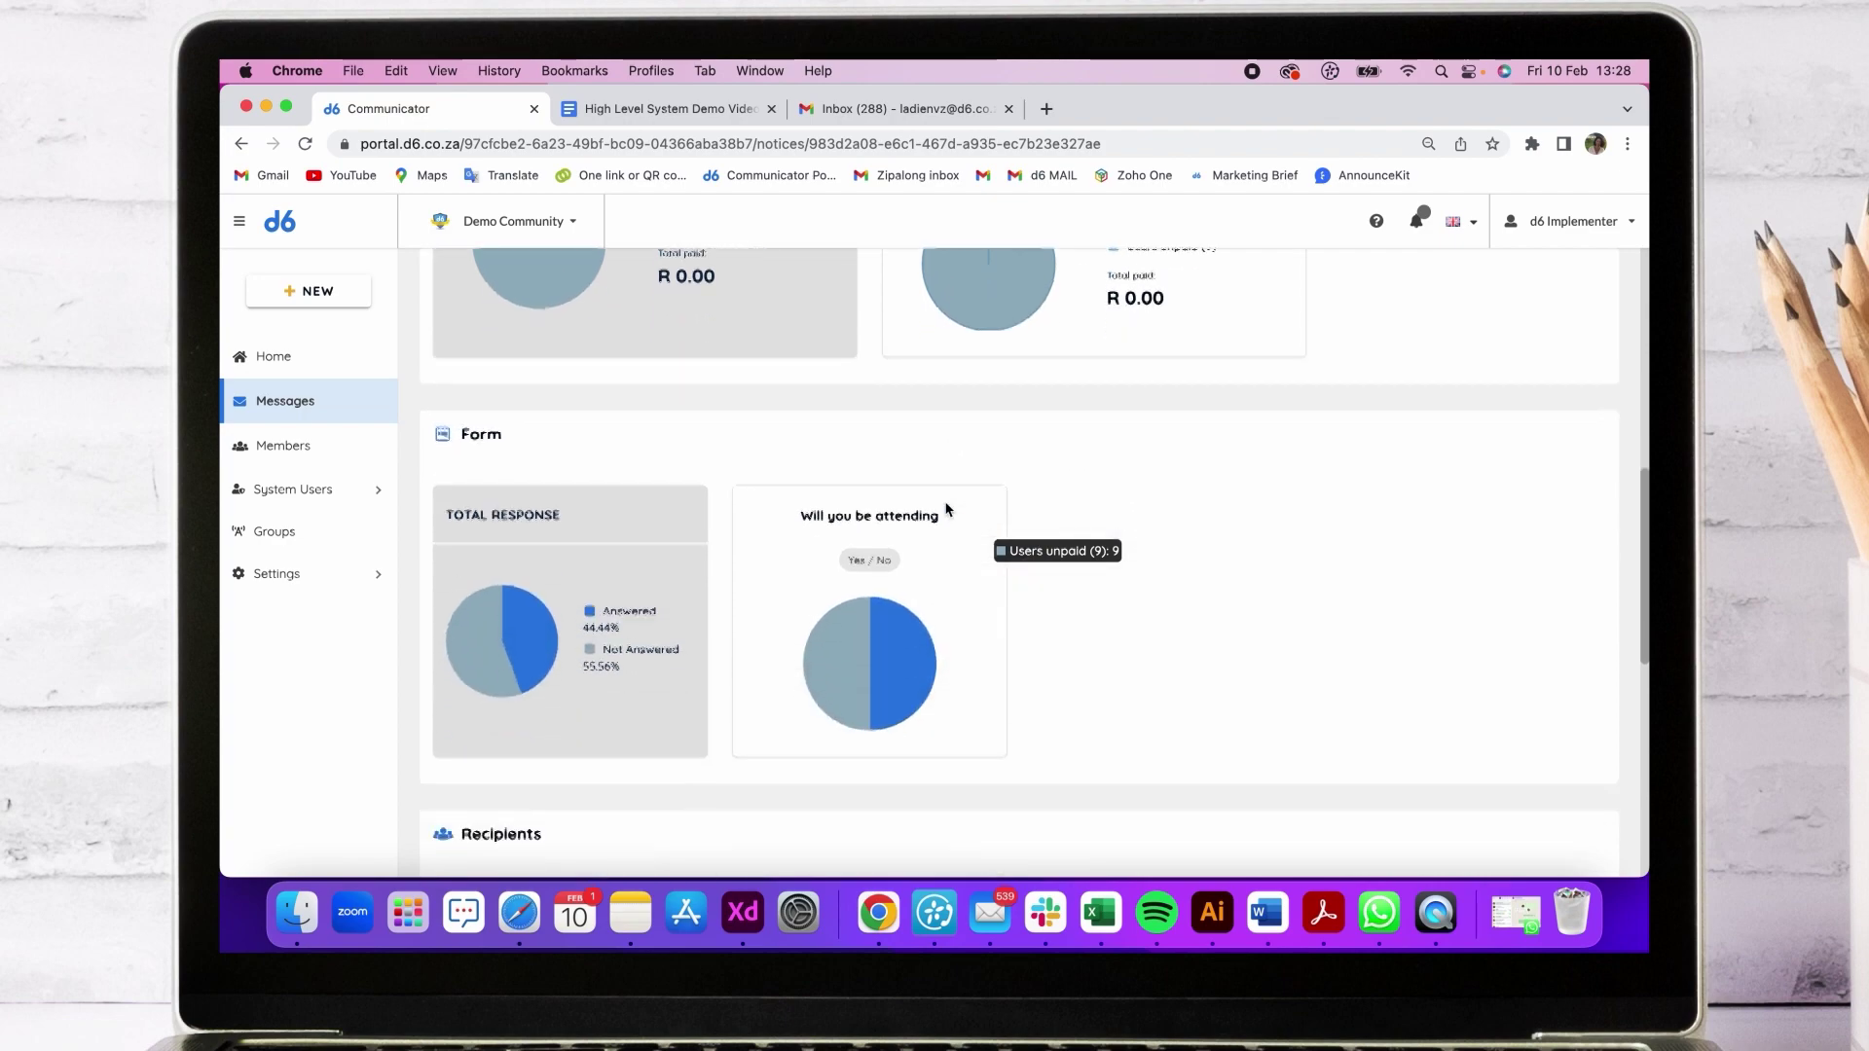
scroll(946, 509, down, 2)
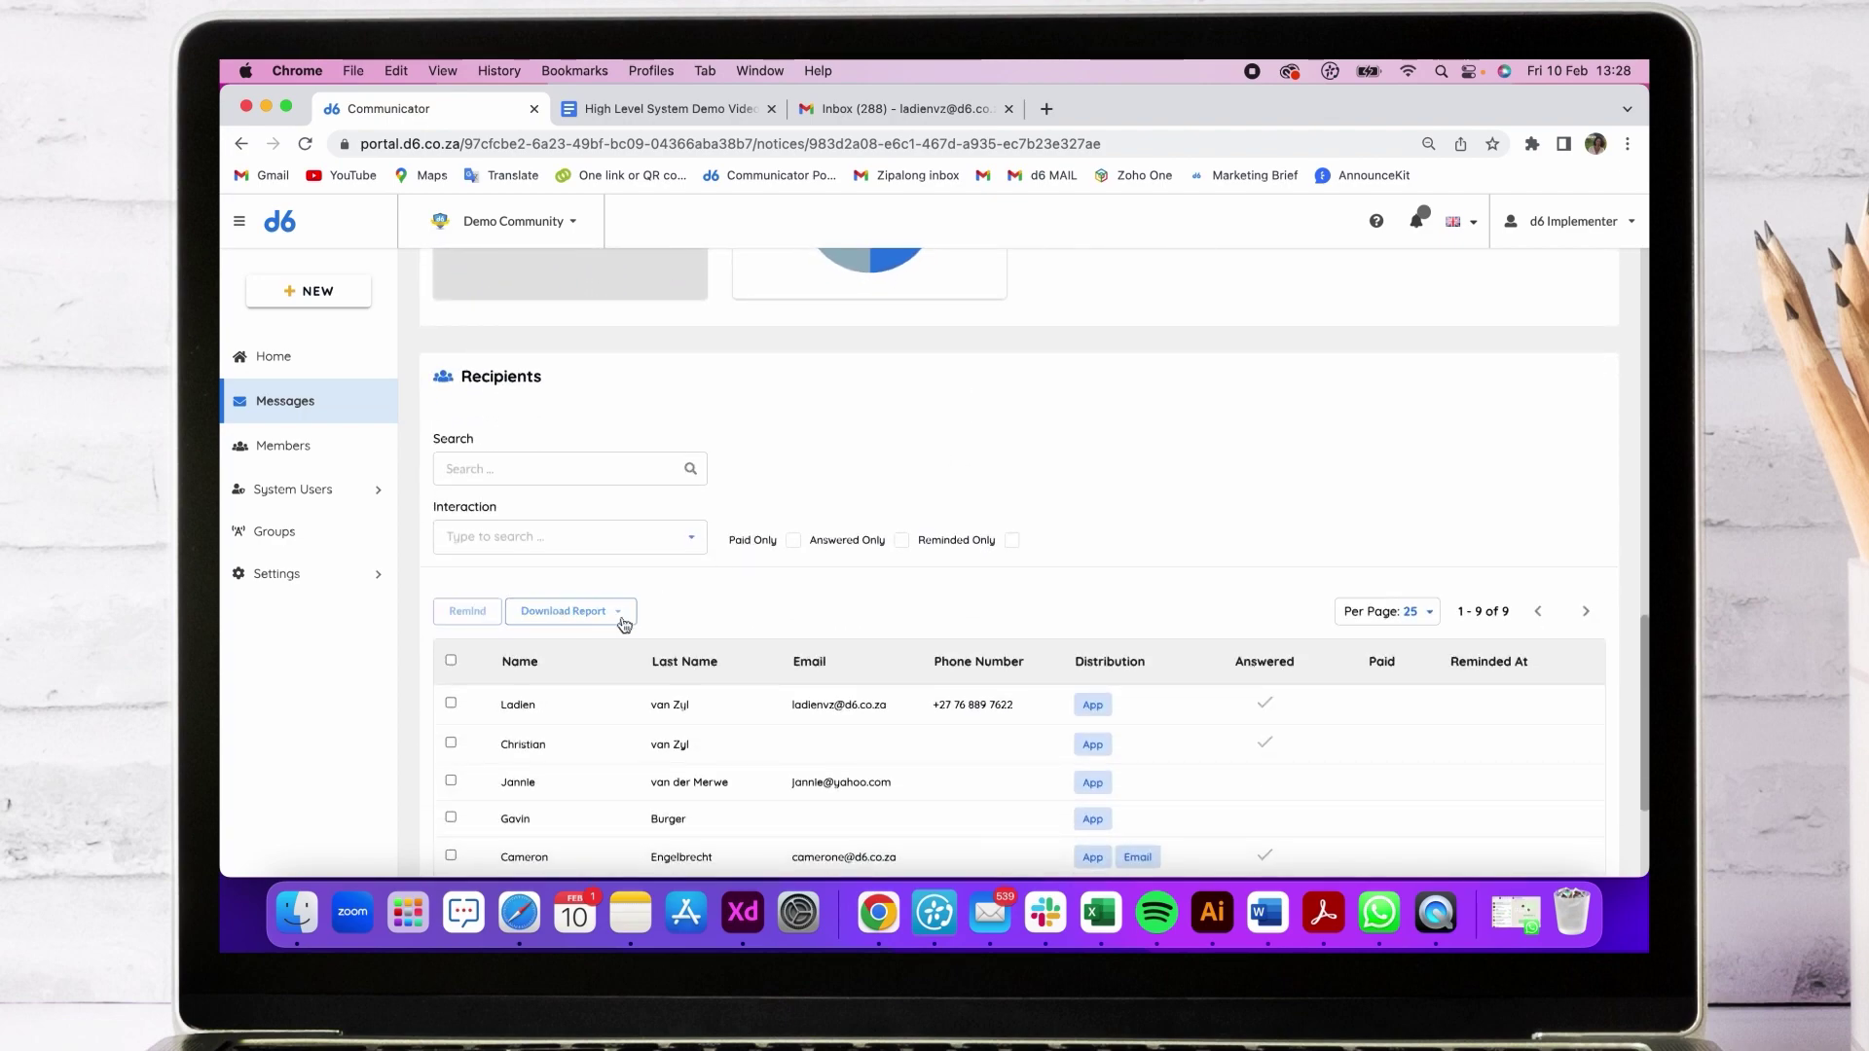
click(555, 713)
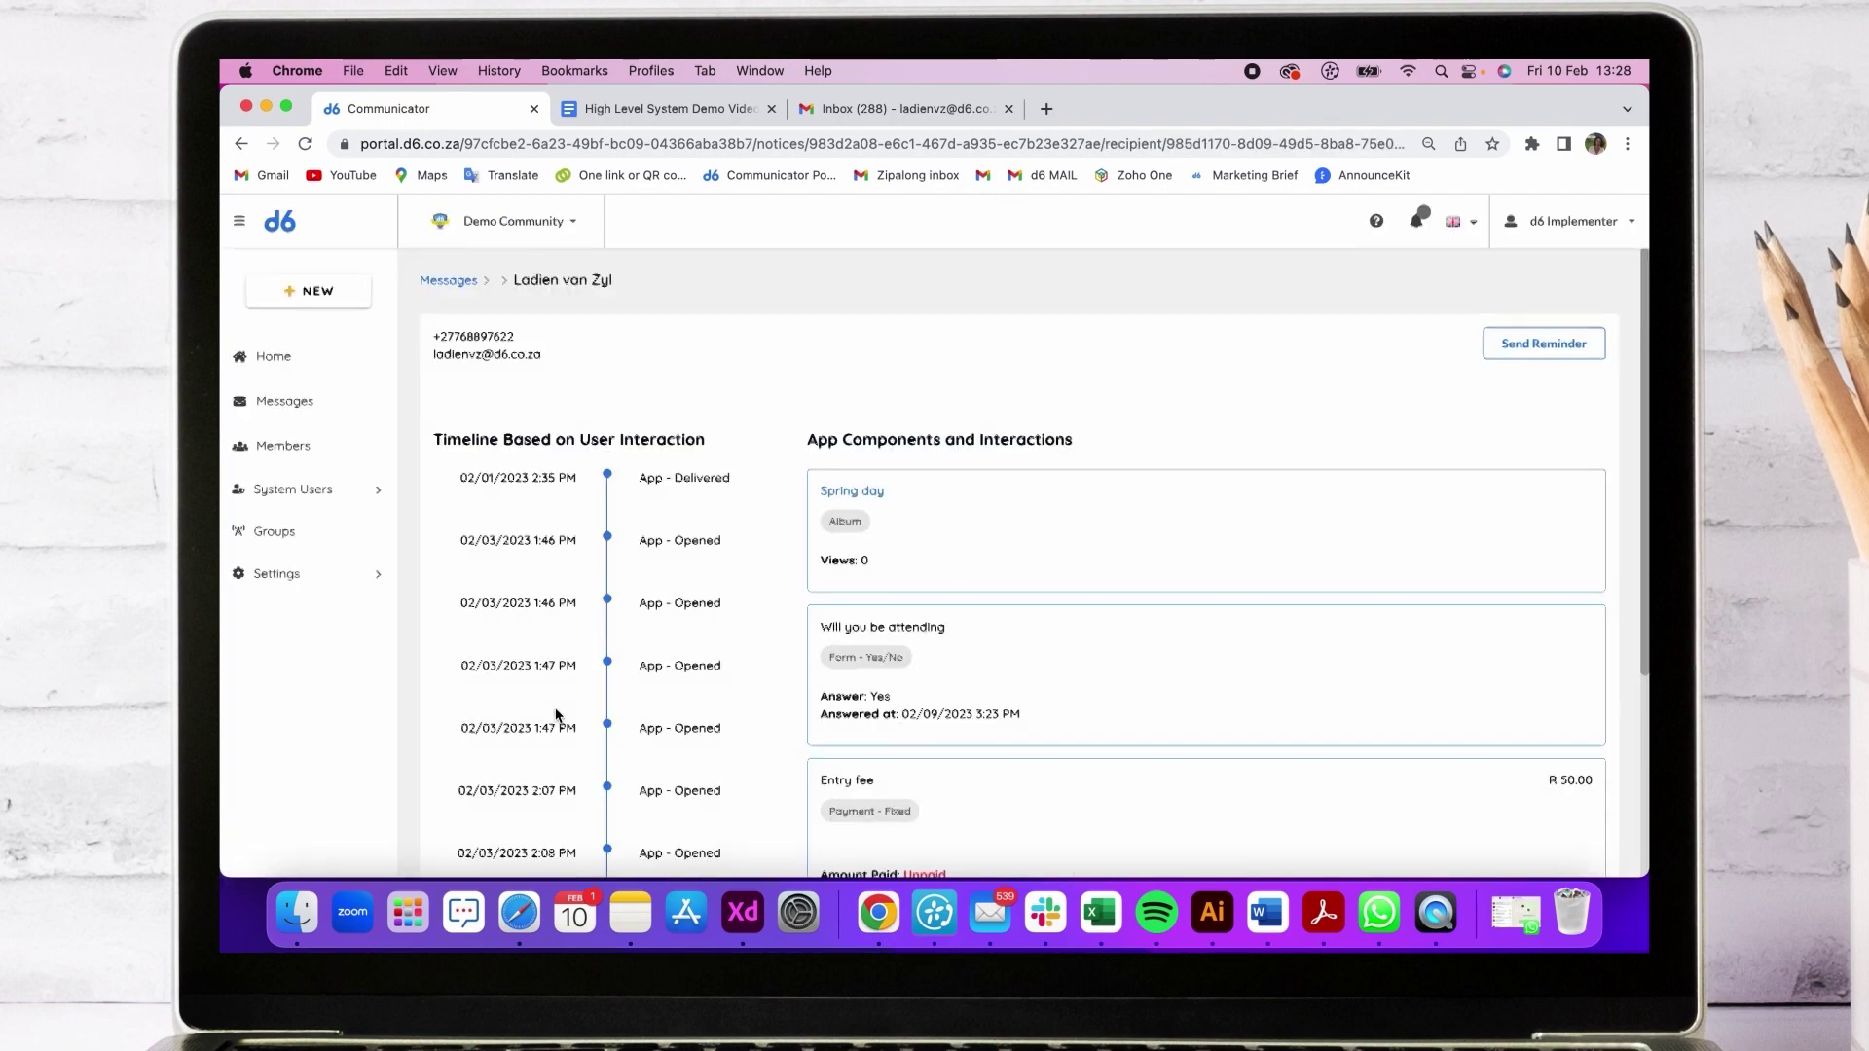
Go back from the recipient timeline to Spring day statistics, then to the Messages list.
scroll(674, 690, down, 2)
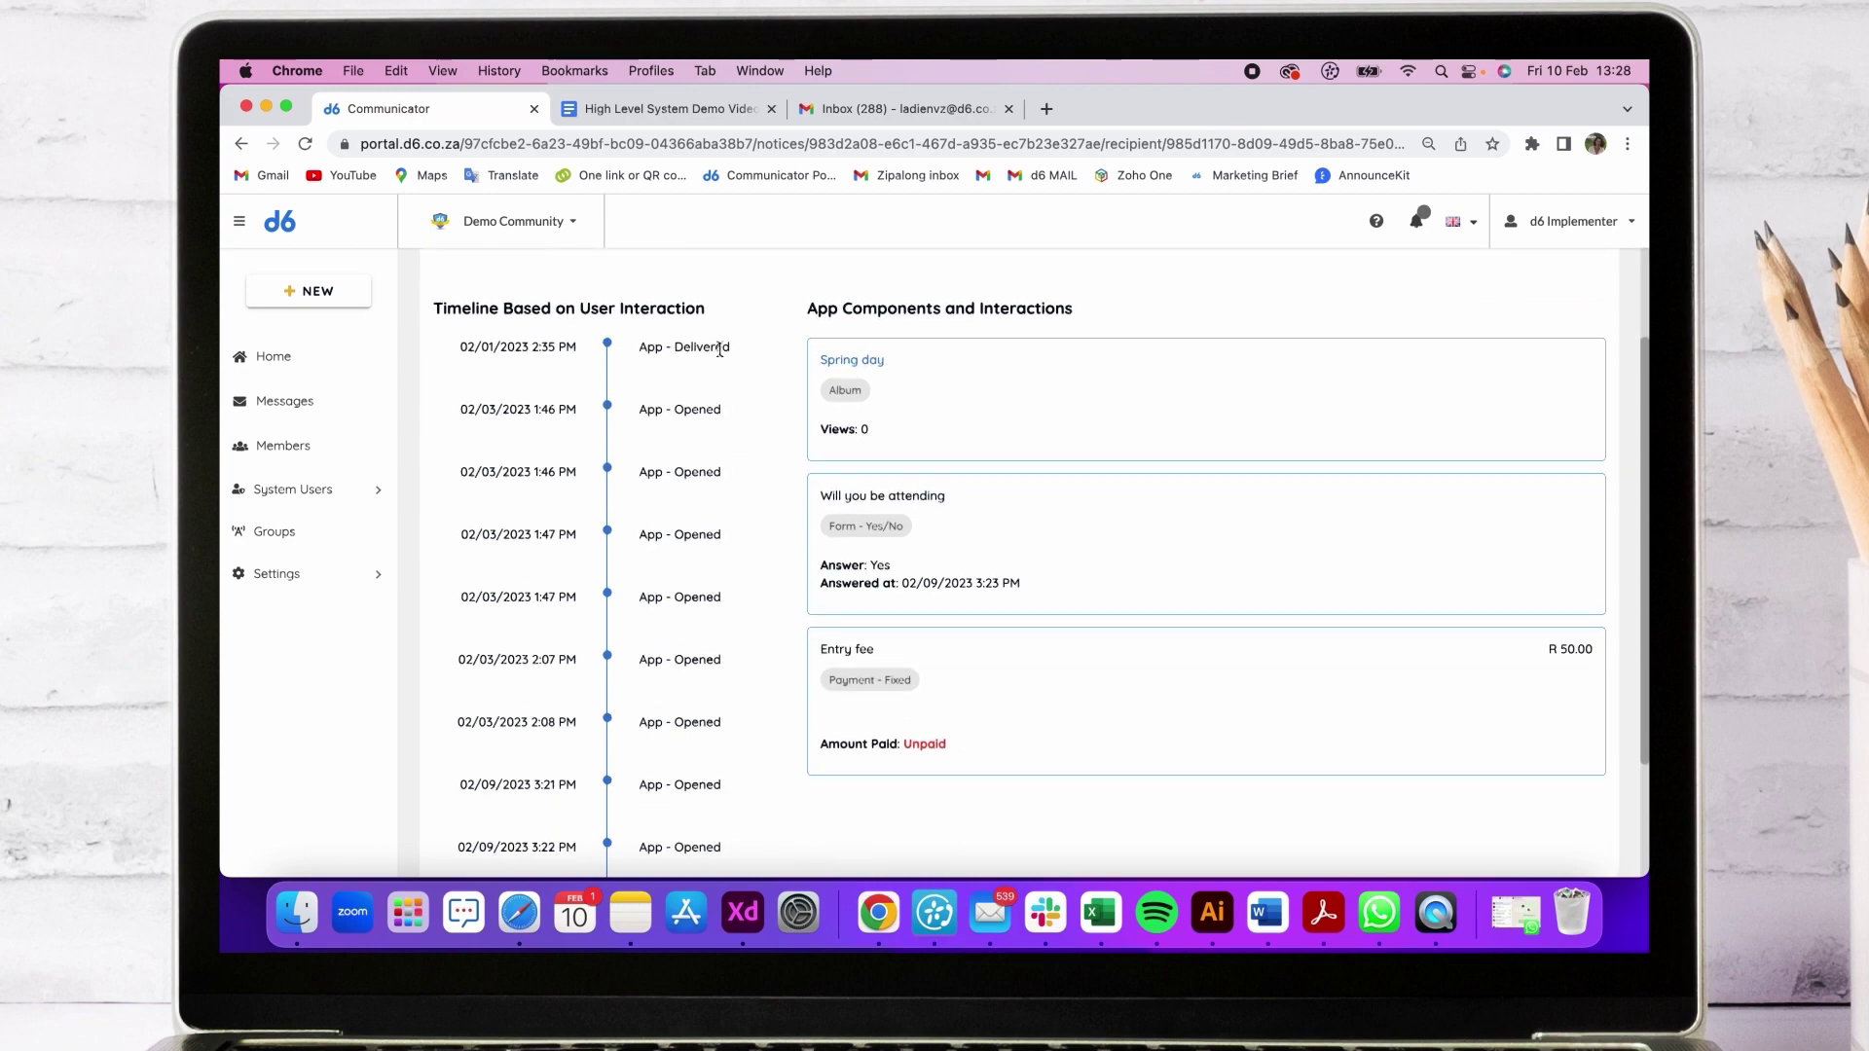
scroll(715, 688, down, 3)
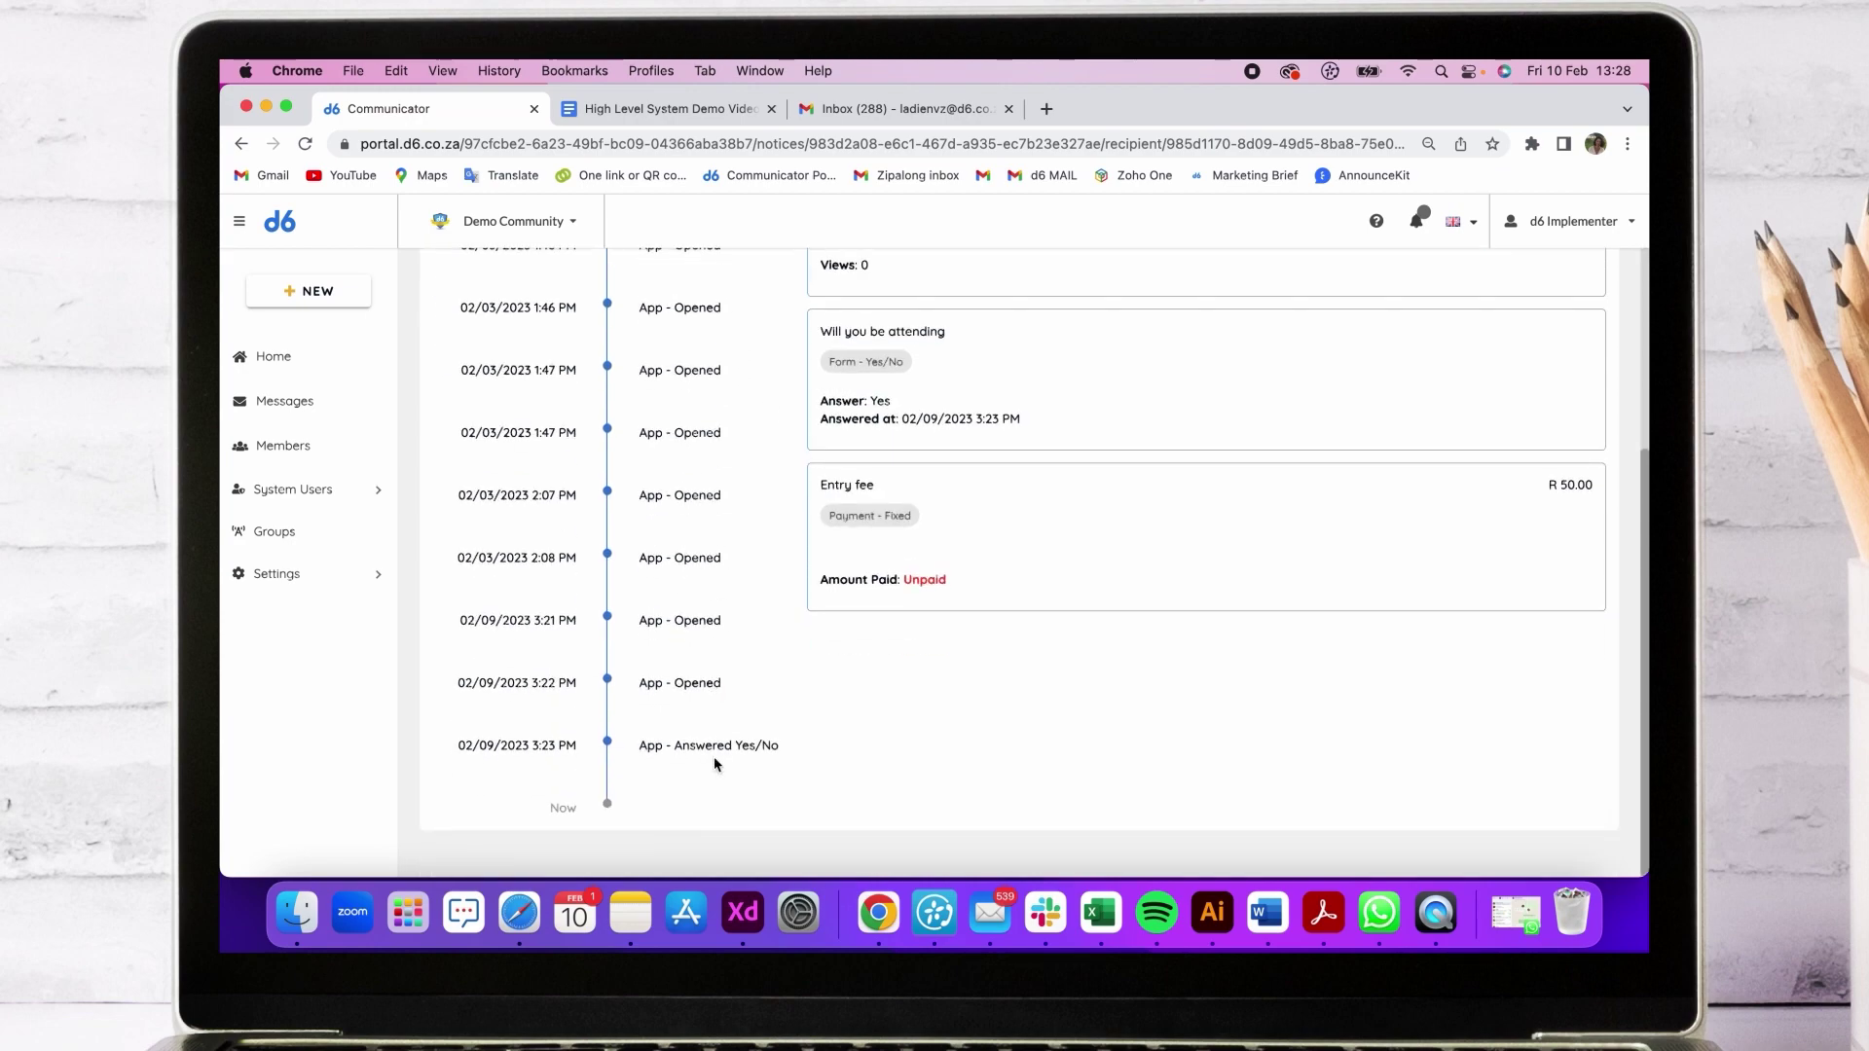
click(241, 143)
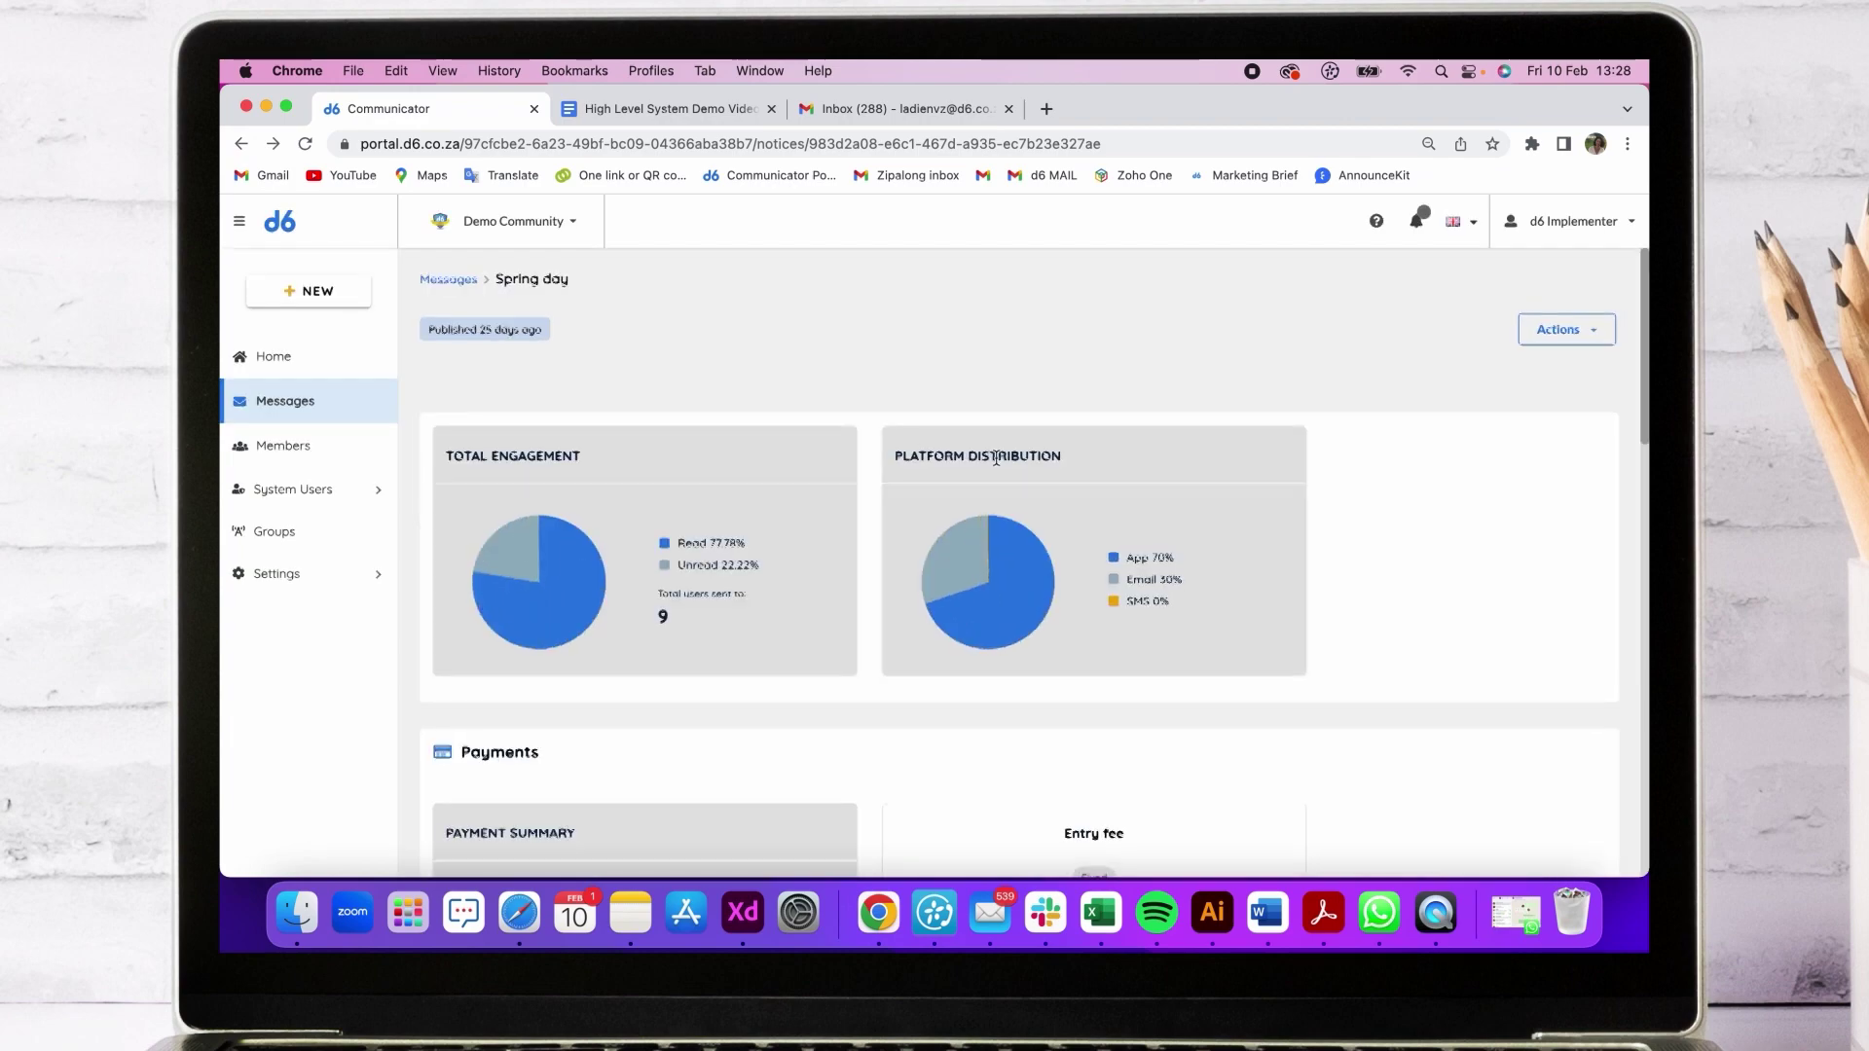
scroll(996, 457, down, 10)
scroll(996, 457, down, 4)
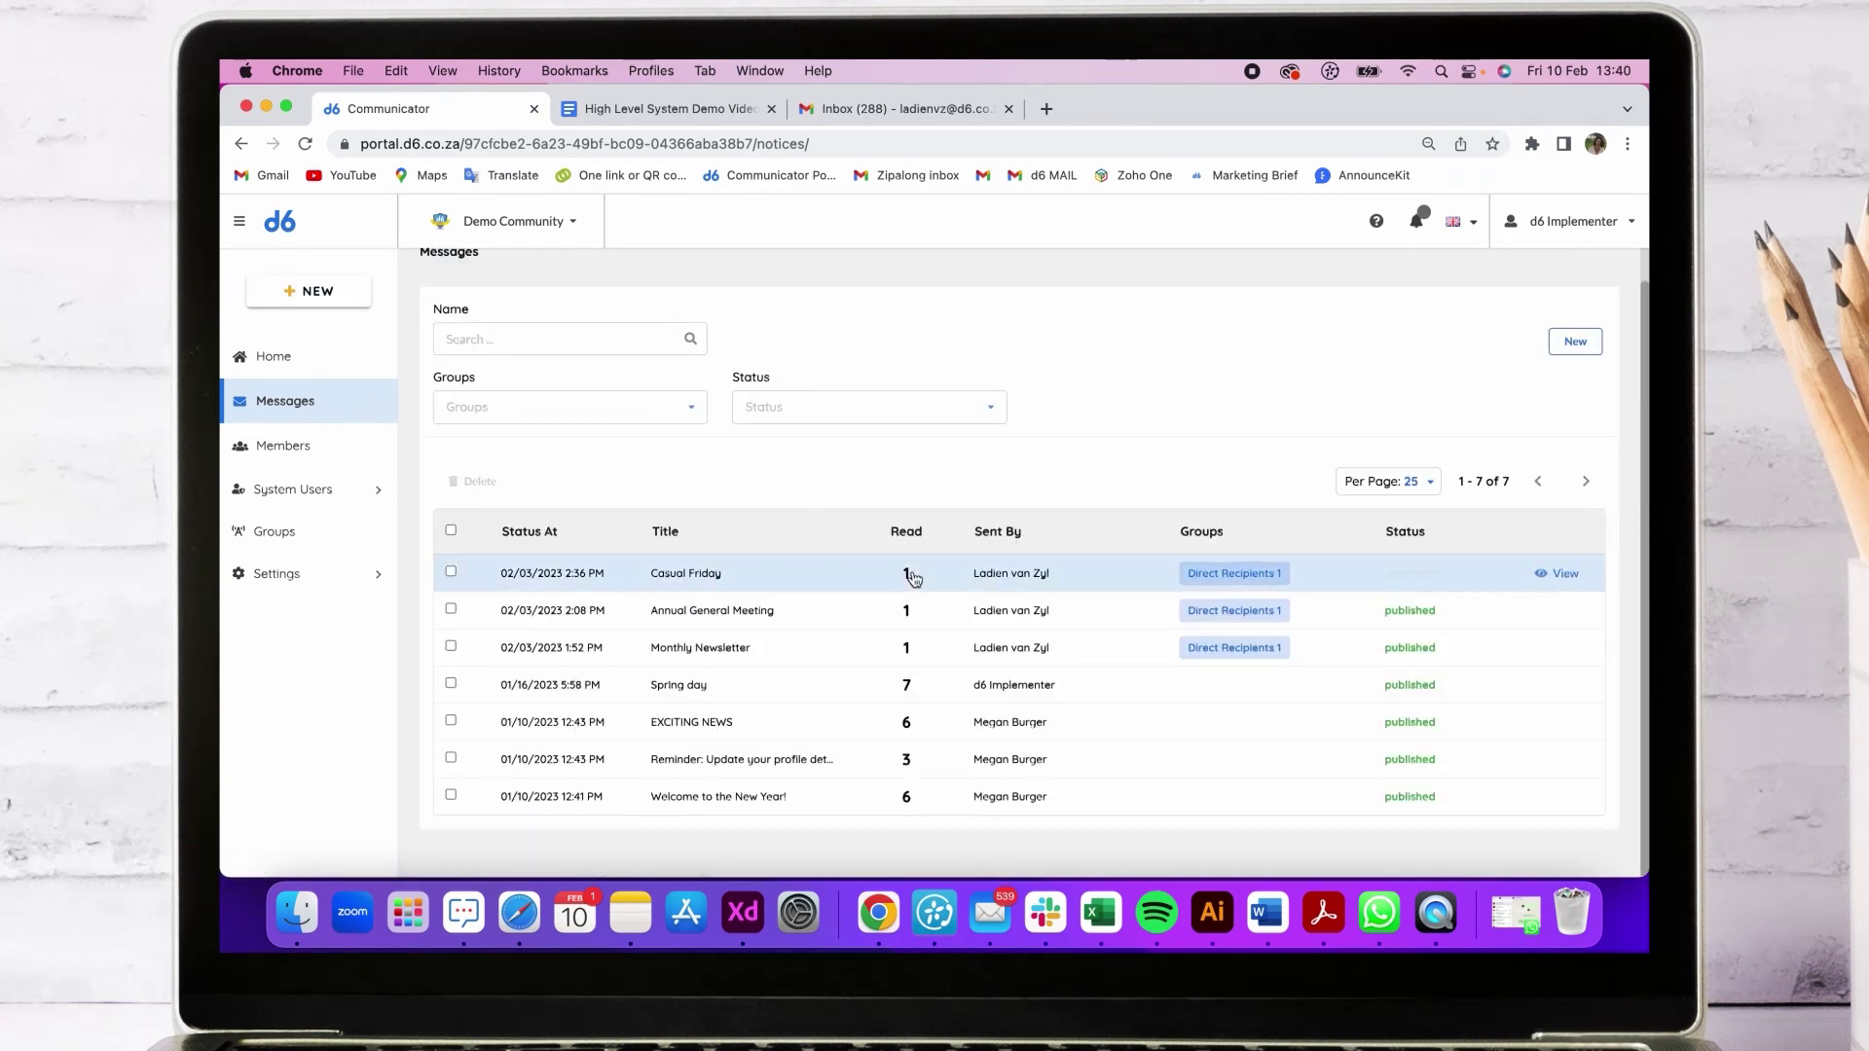
click(326, 294)
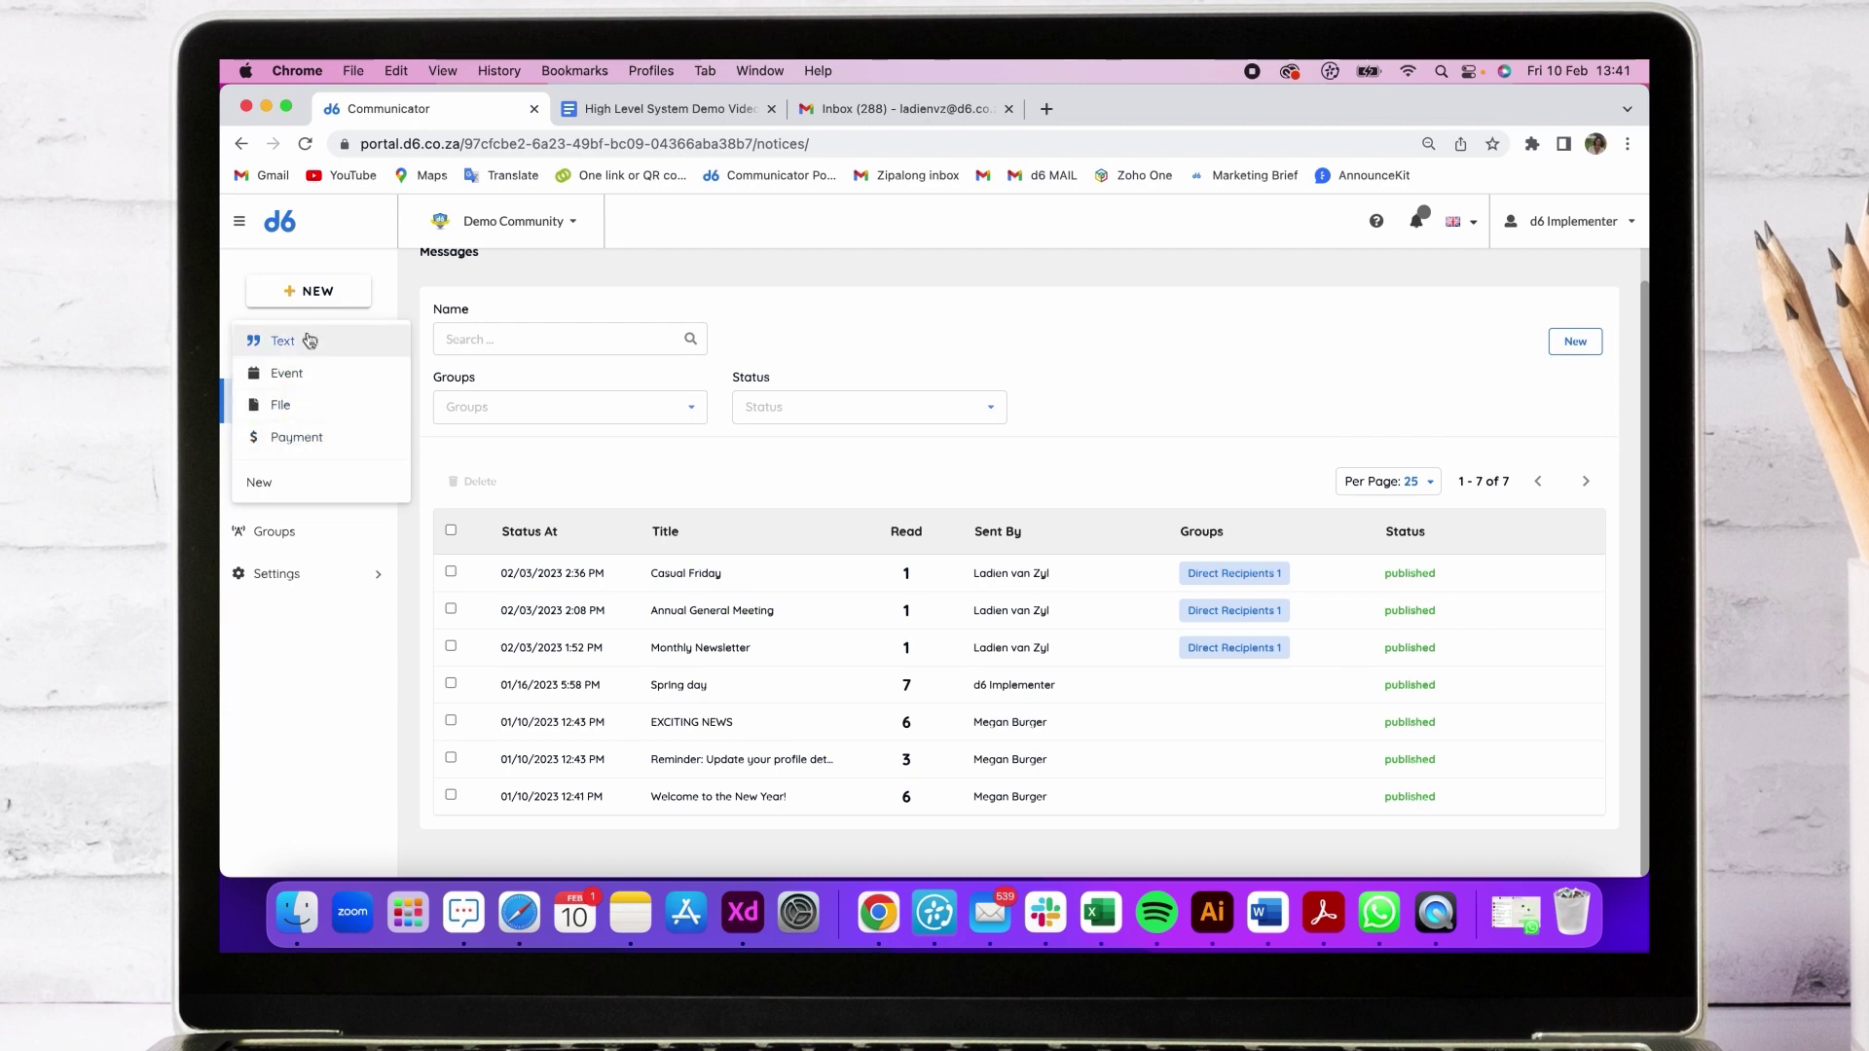
Start a blank message and choose Individuals as the recipient group.
click(1574, 340)
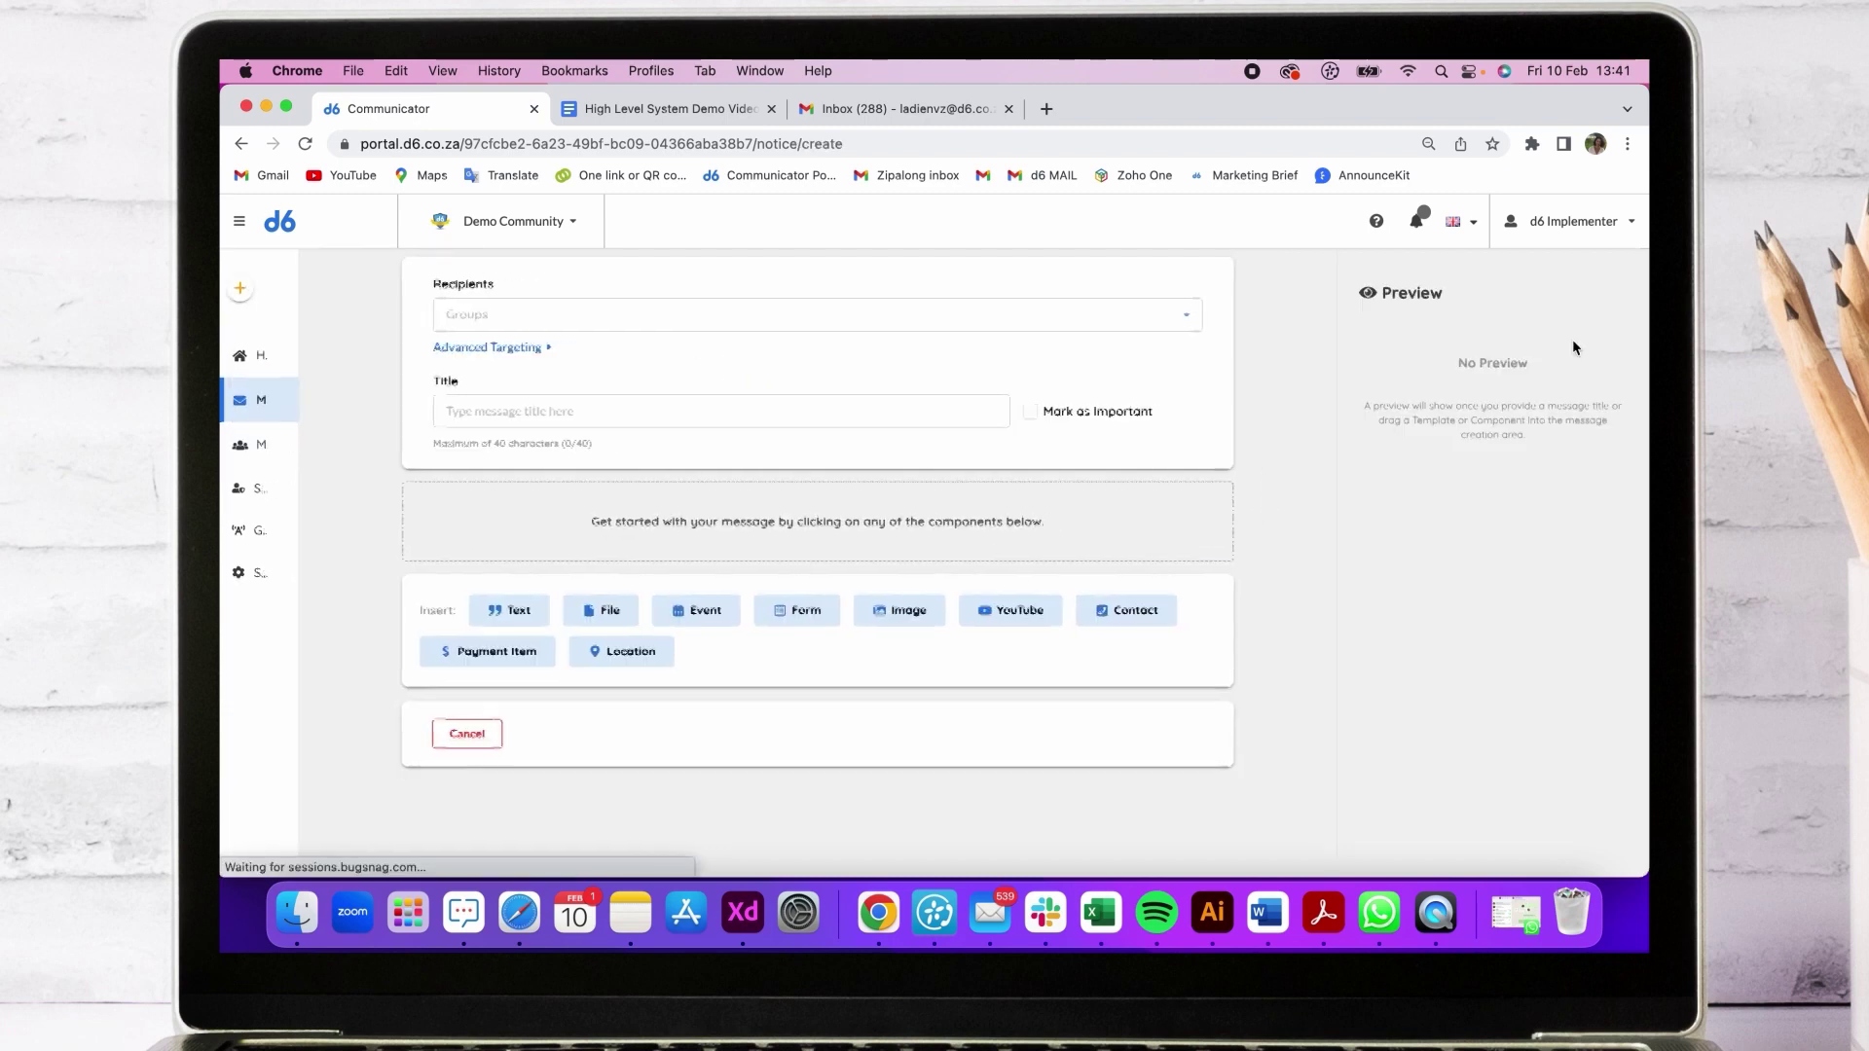
click(632, 313)
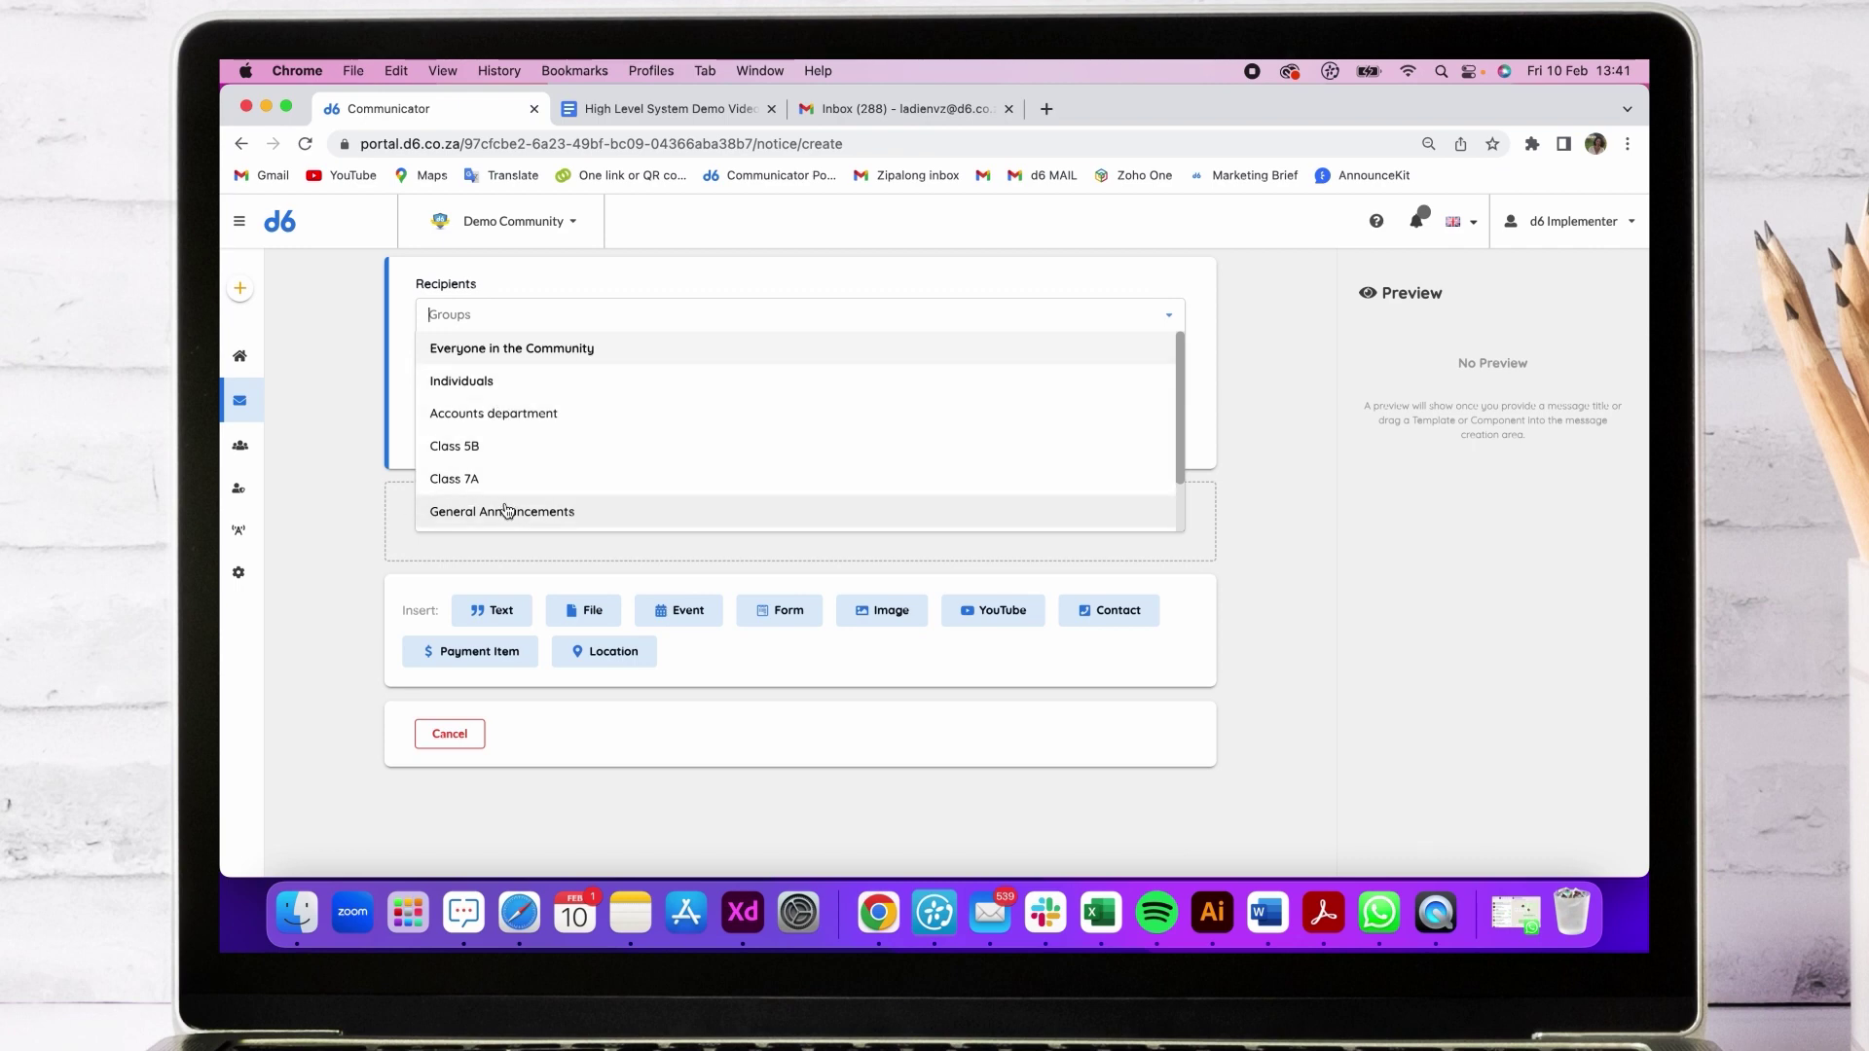
click(487, 388)
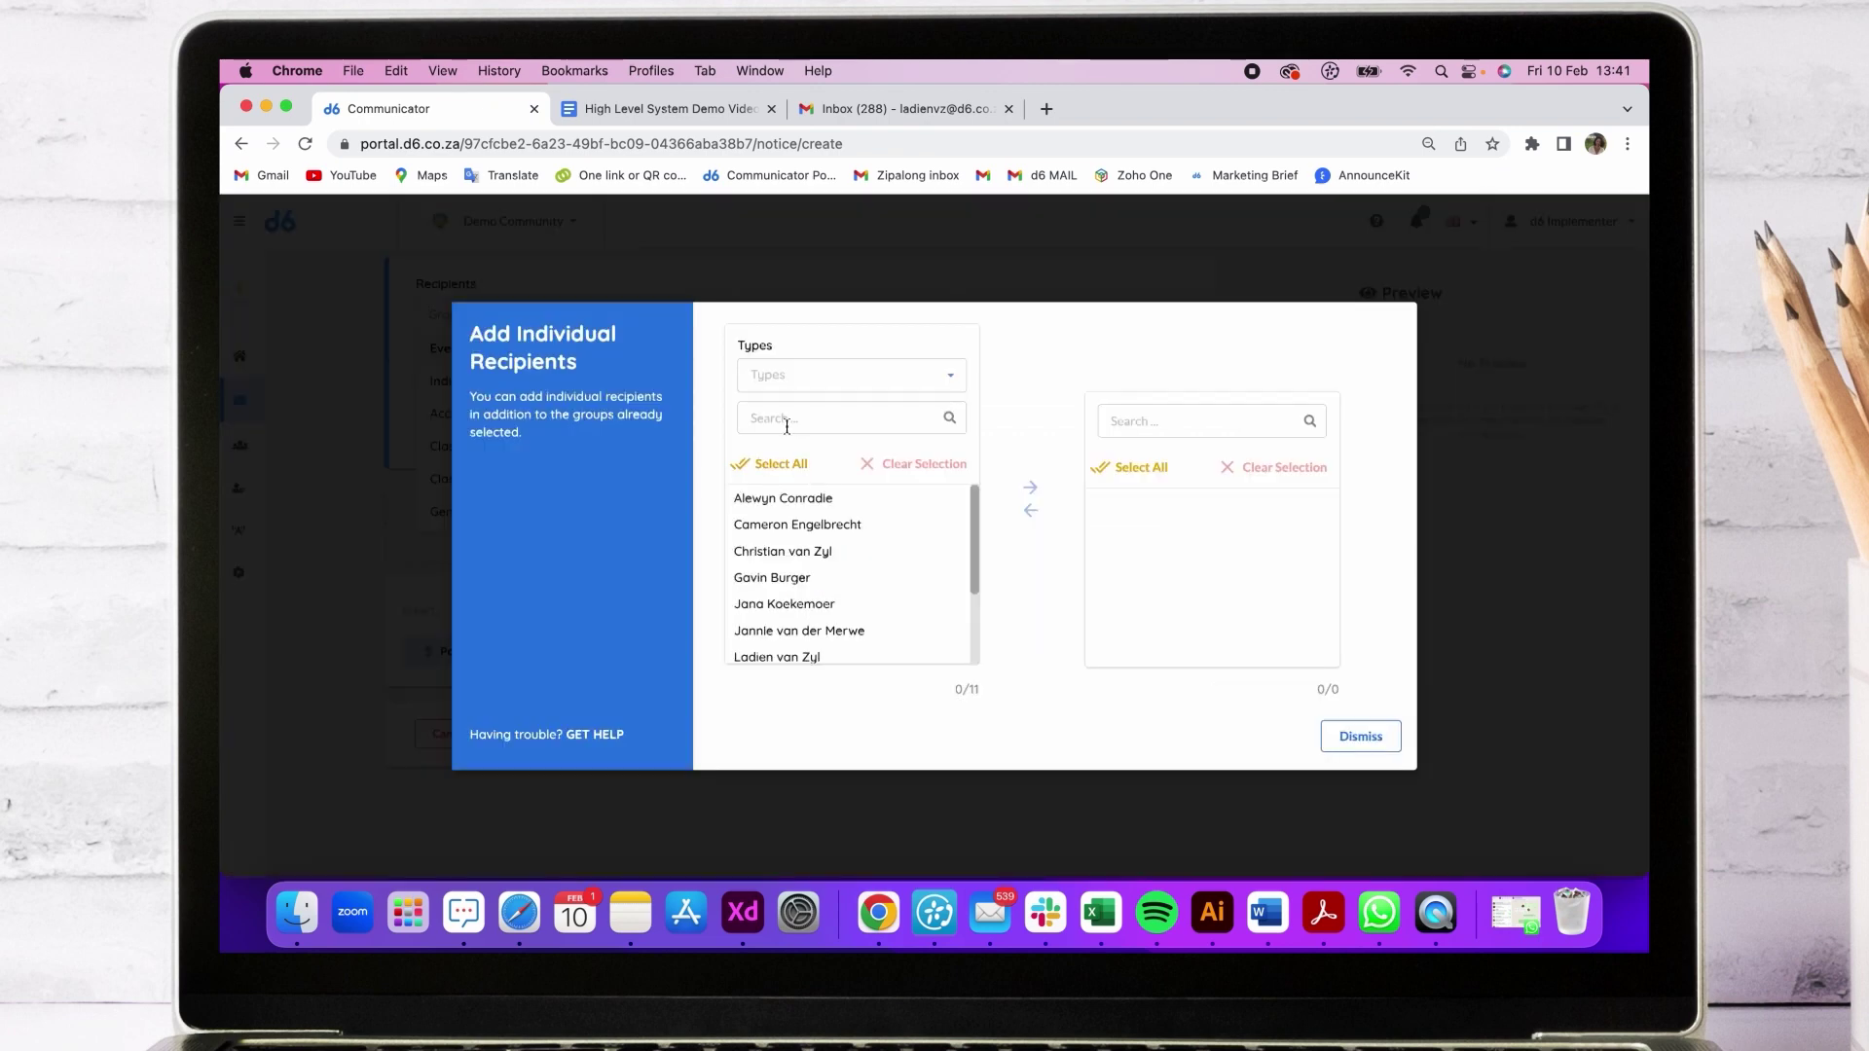
Search for the recipient by name and add them as the single individual recipient.
click(808, 418)
text(ladien)
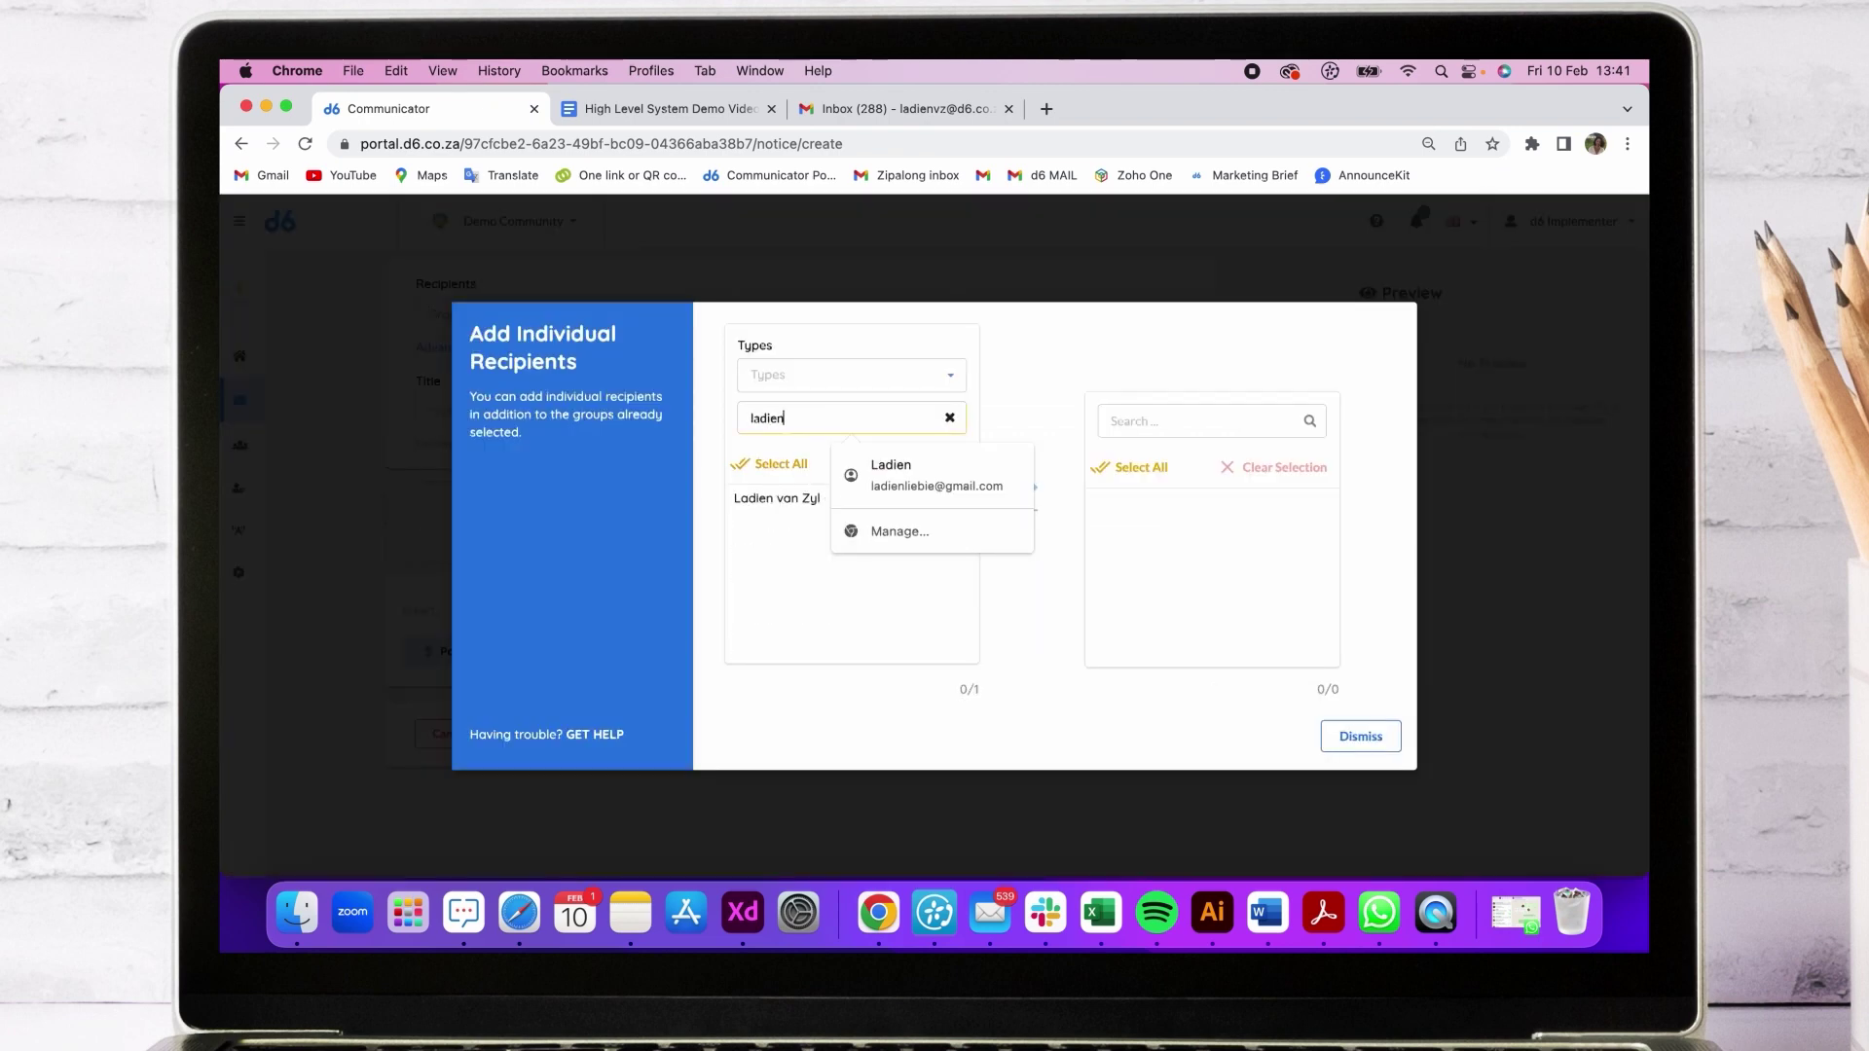
click(779, 499)
click(1030, 487)
click(1400, 734)
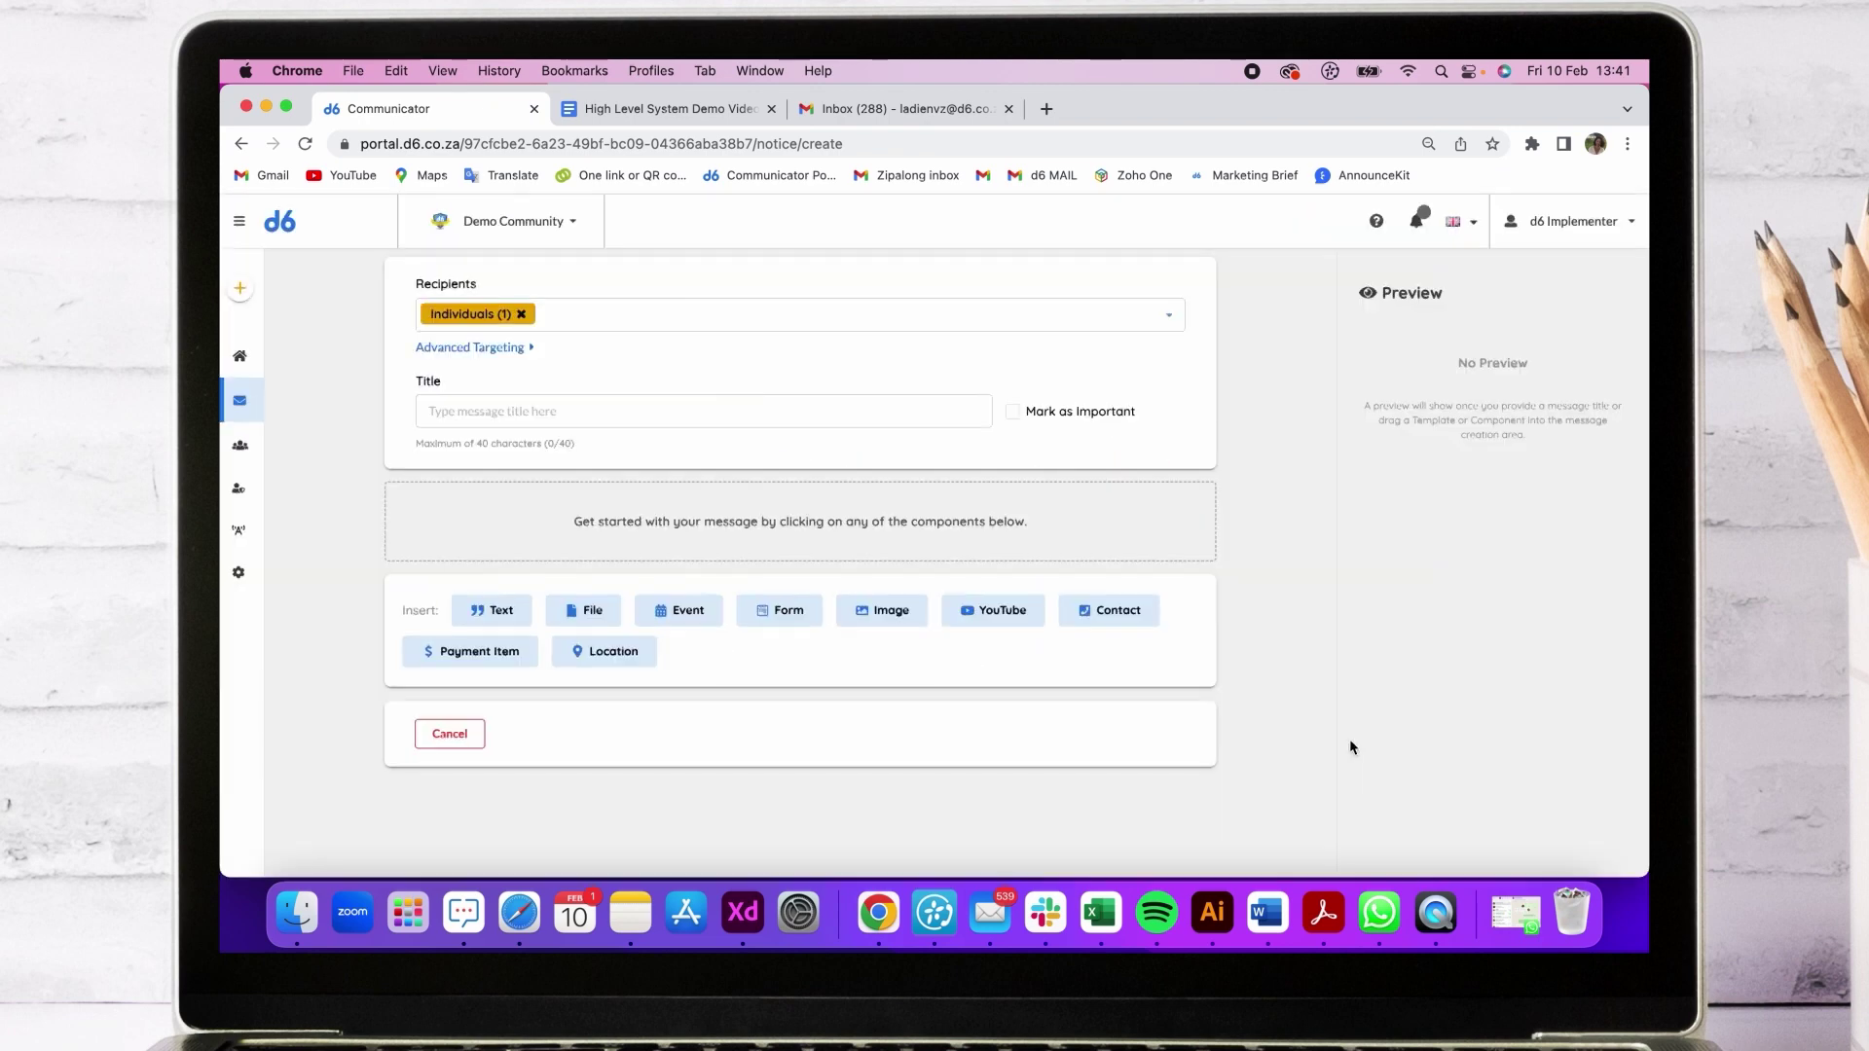
click(540, 409)
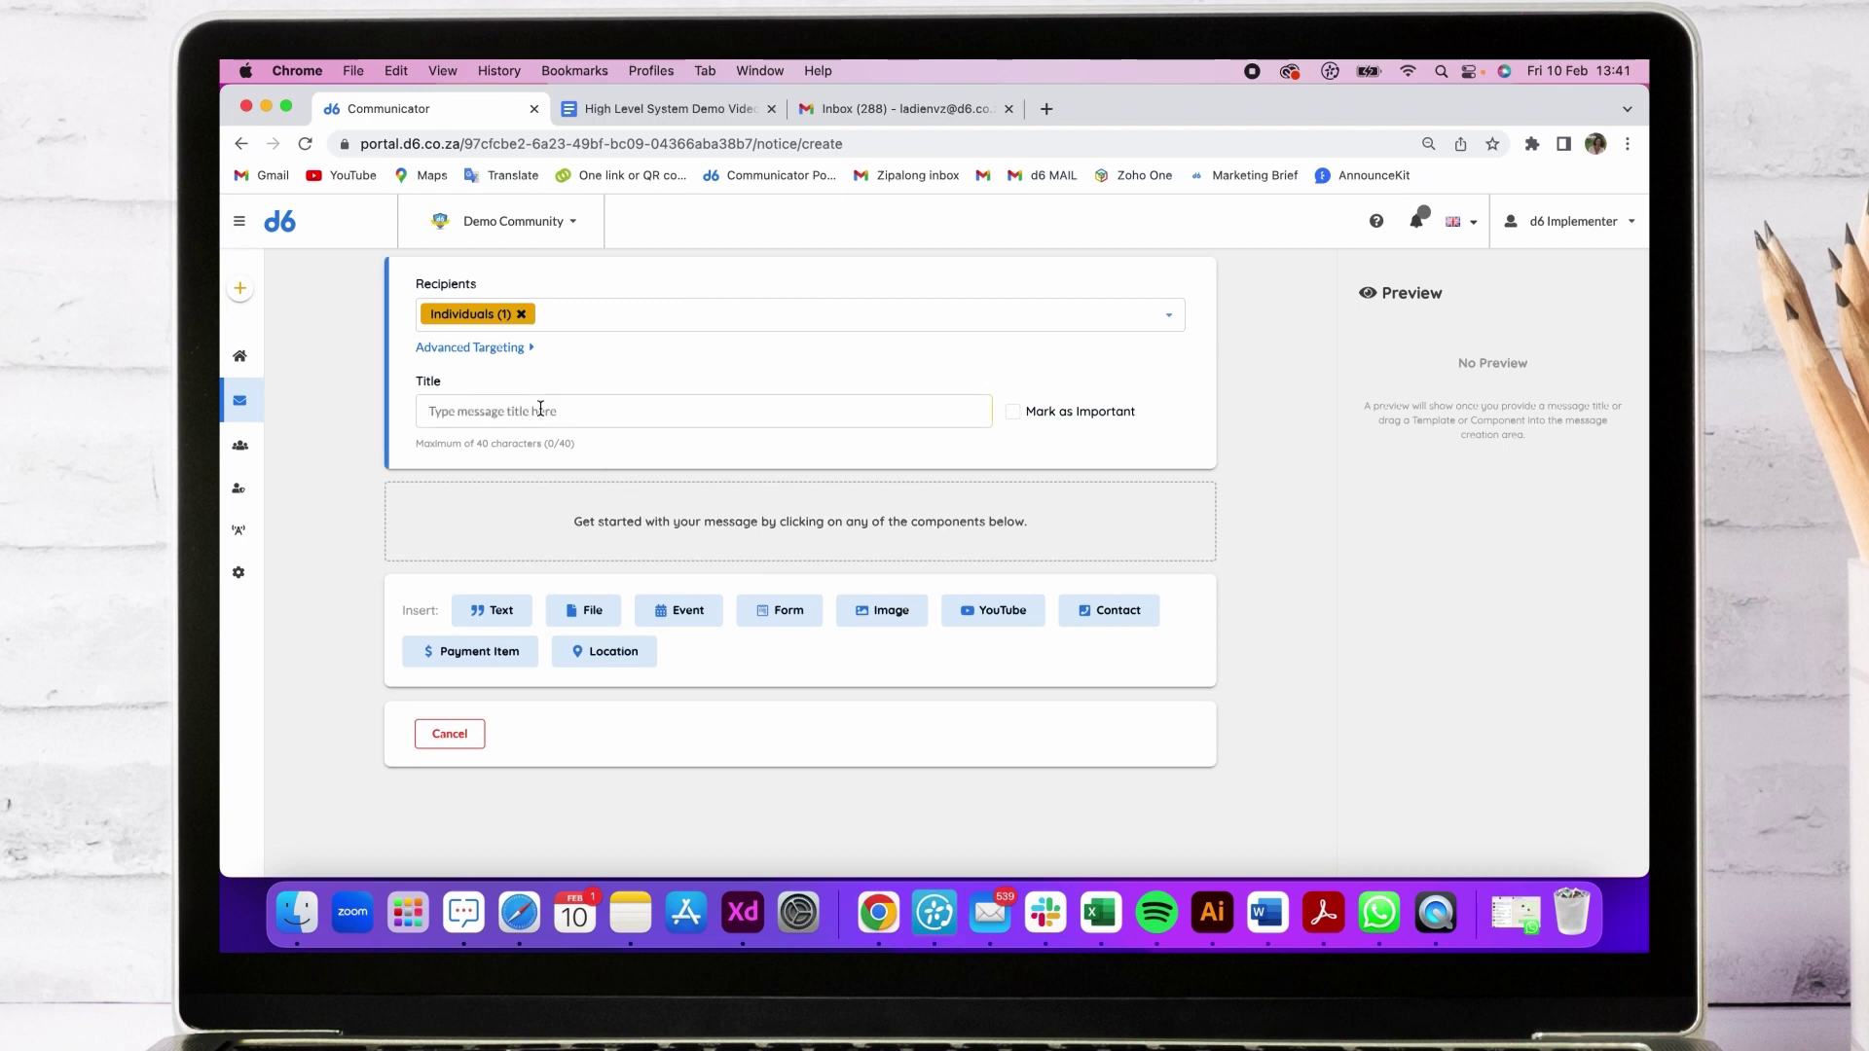
Title the message 'Flower workshop' with body text 'We will be hosting a flower workshop'.
text(Flower)
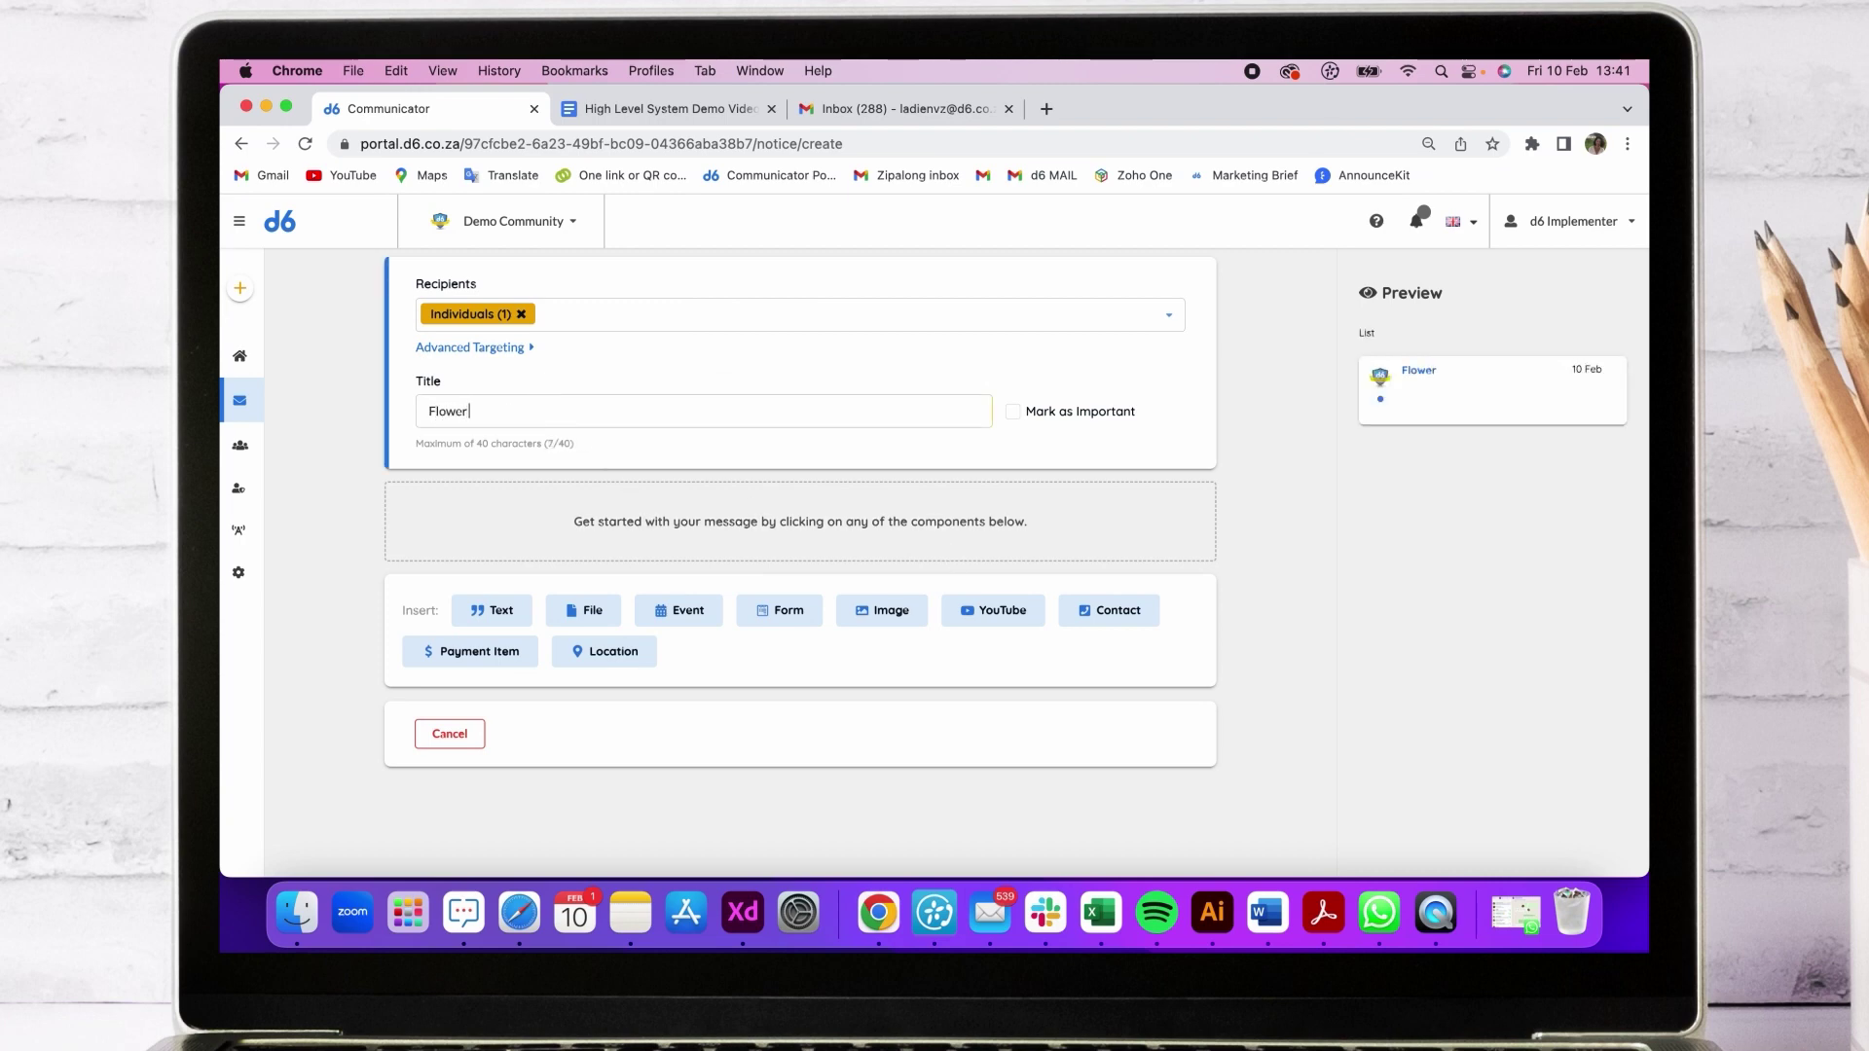
text( workshop)
click(493, 611)
click(476, 588)
text(We)
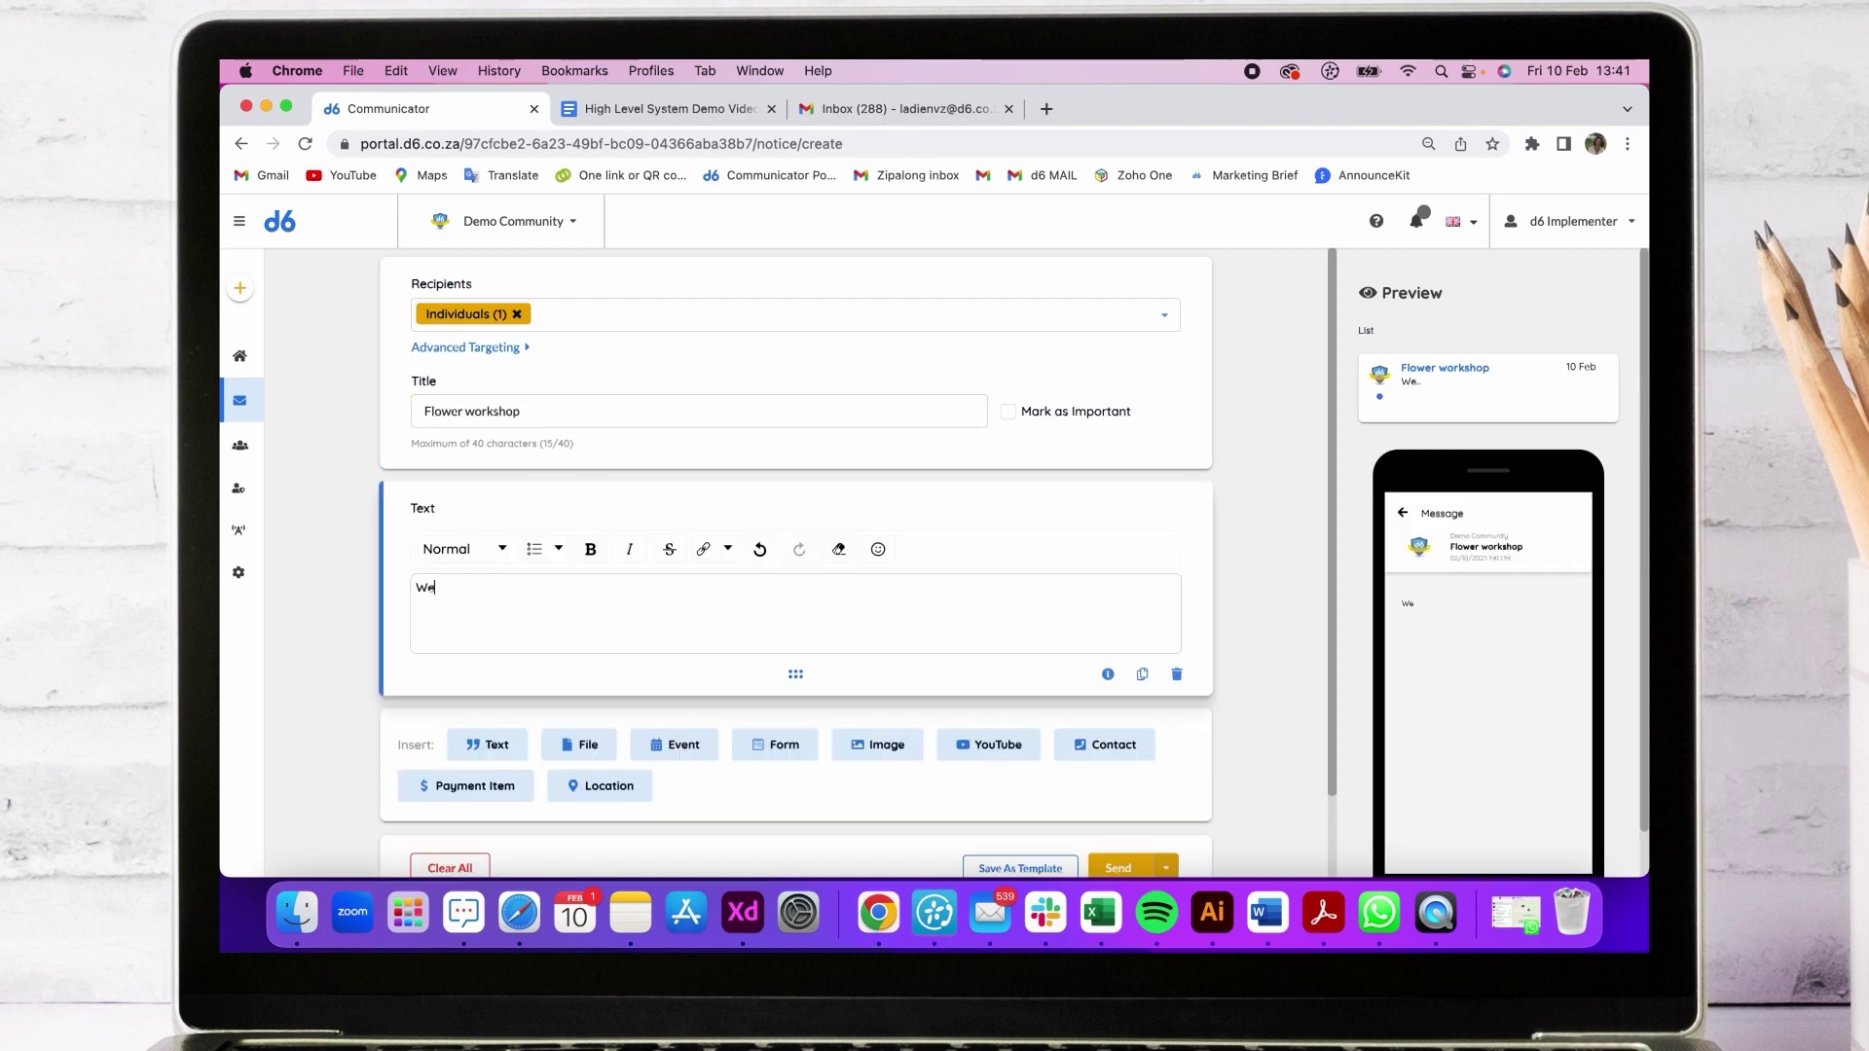
text( will be hos)
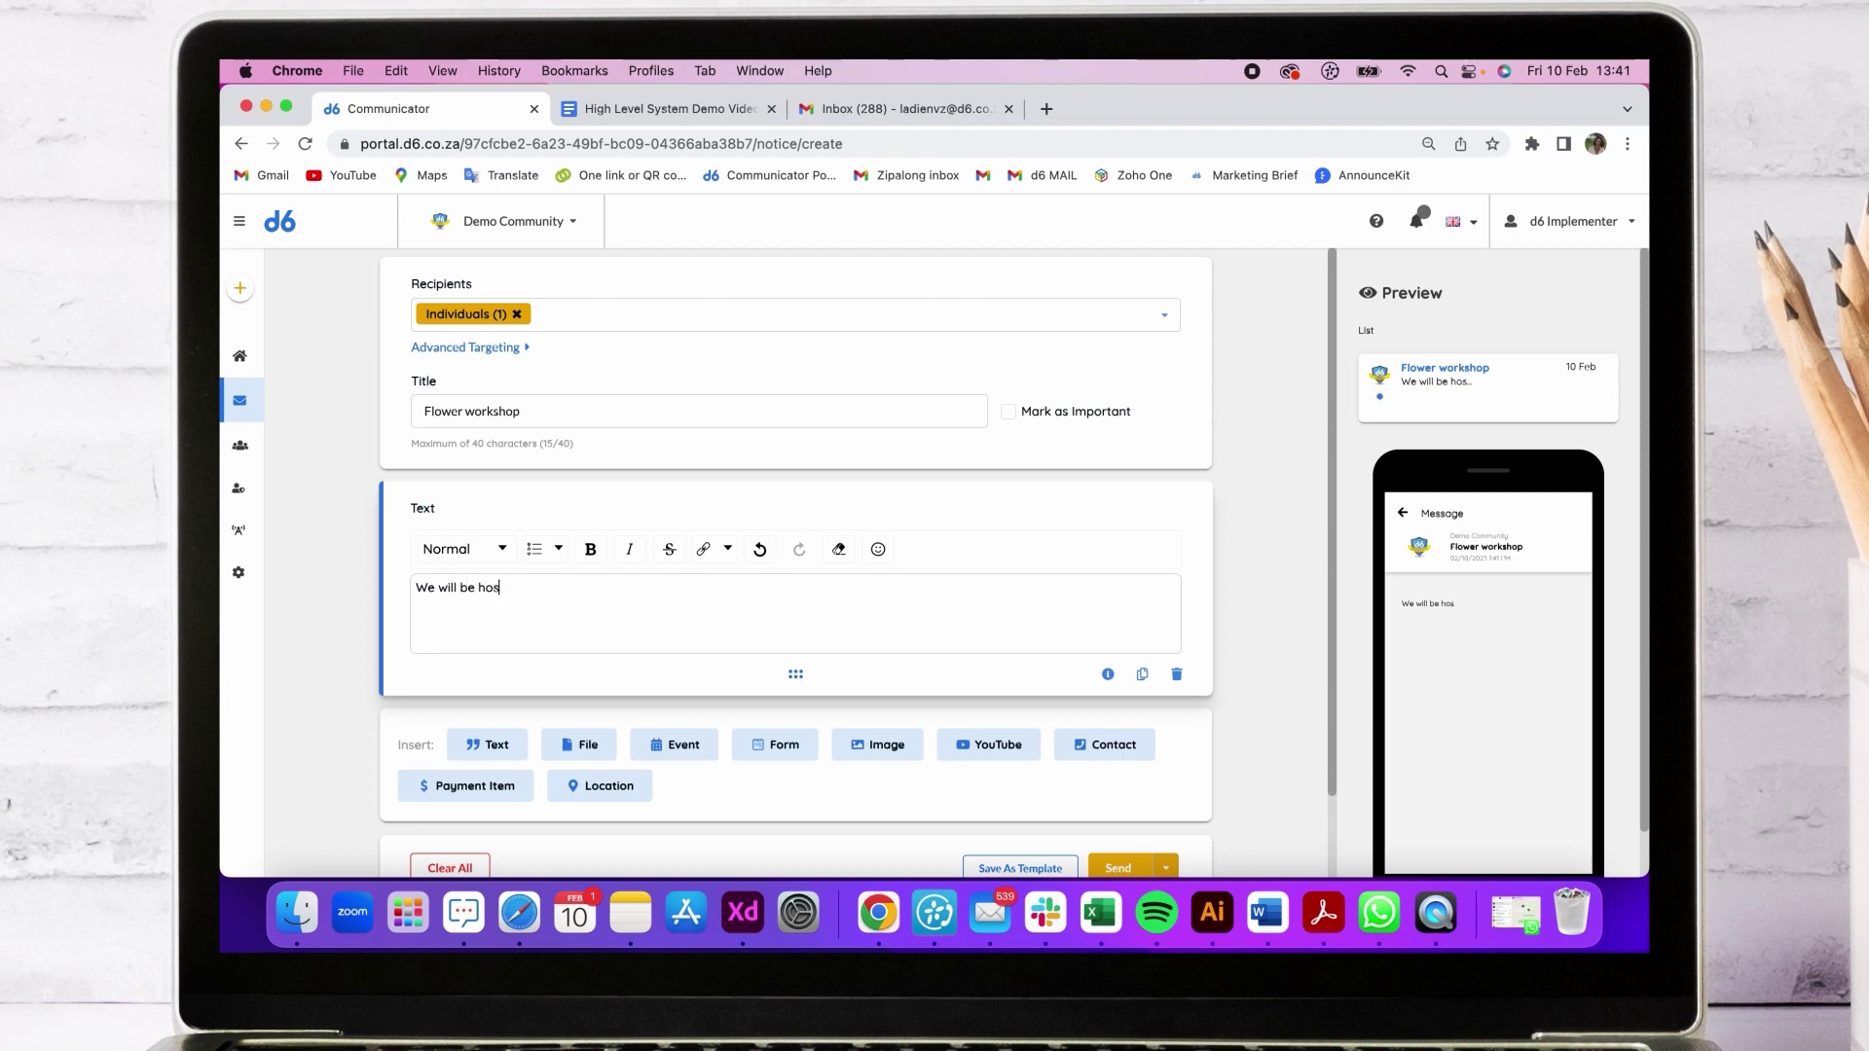
text(ting a flower workshop)
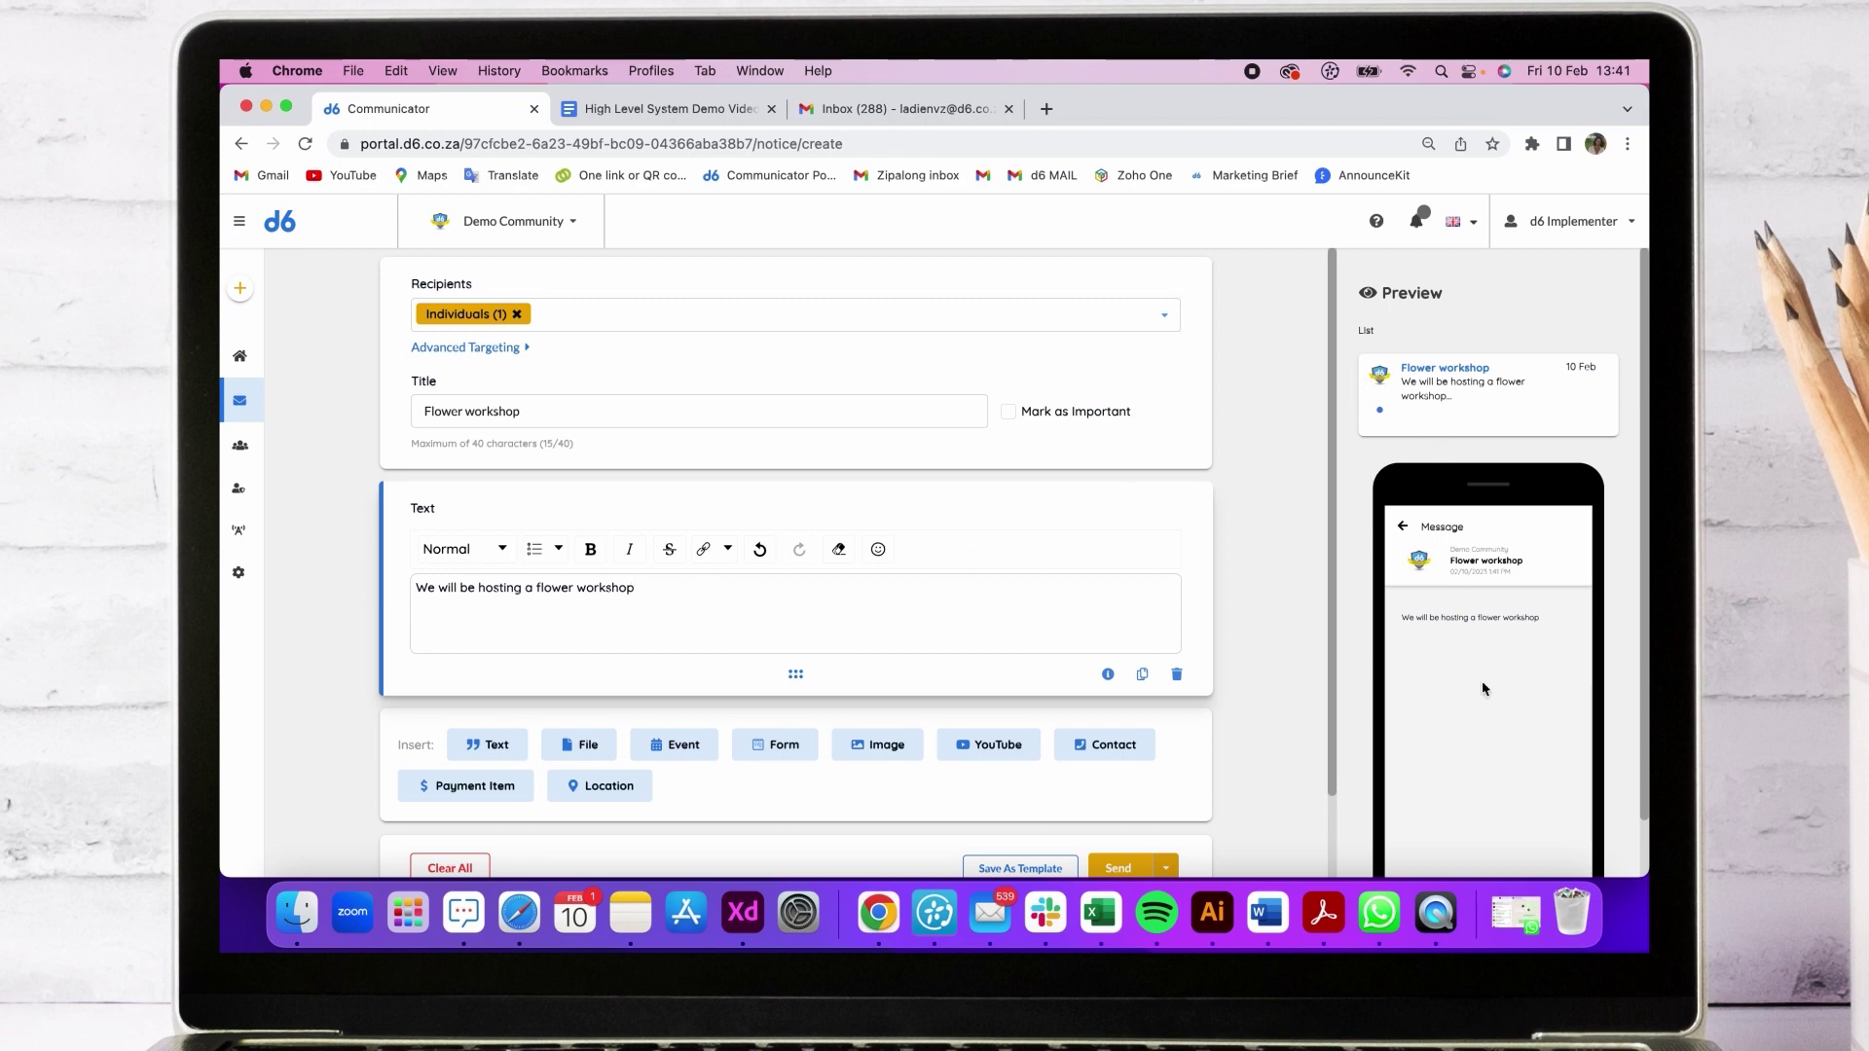
Toggle Mark as Important on and off again, then insert an event block.
scroll(1455, 687, down, 2)
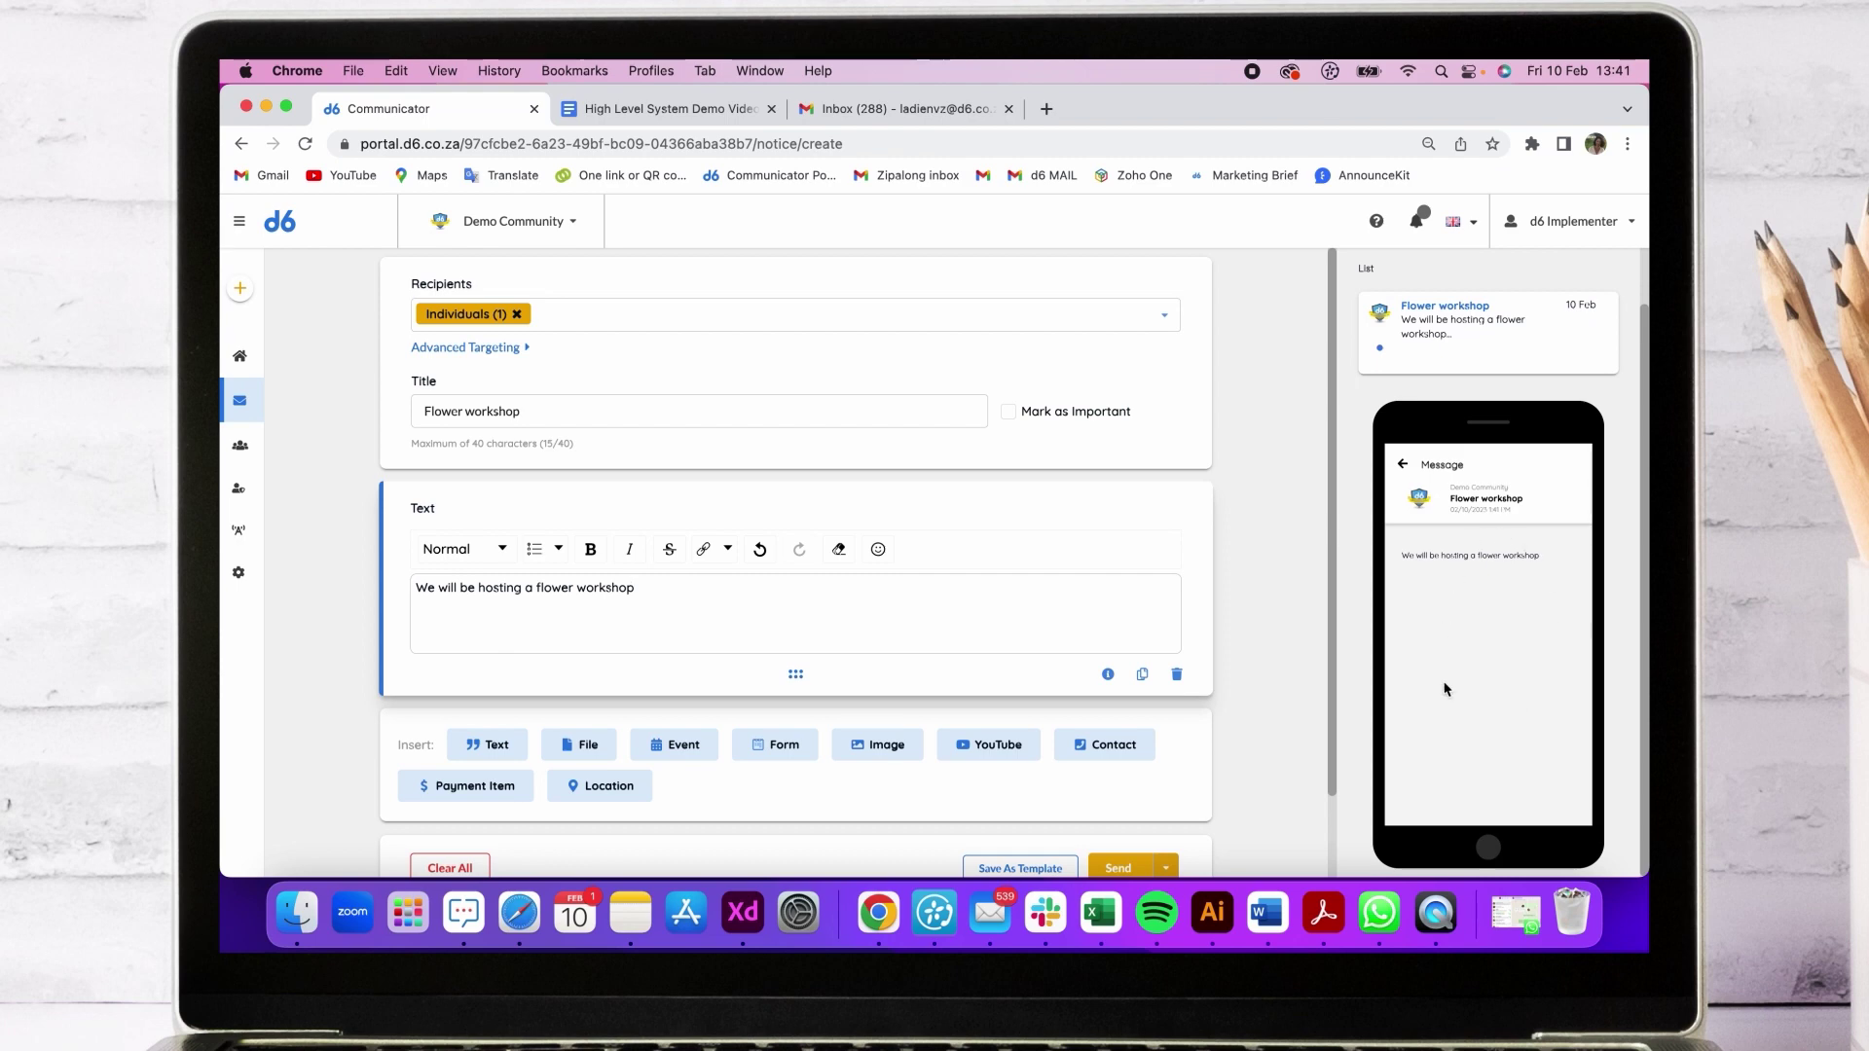
click(1008, 414)
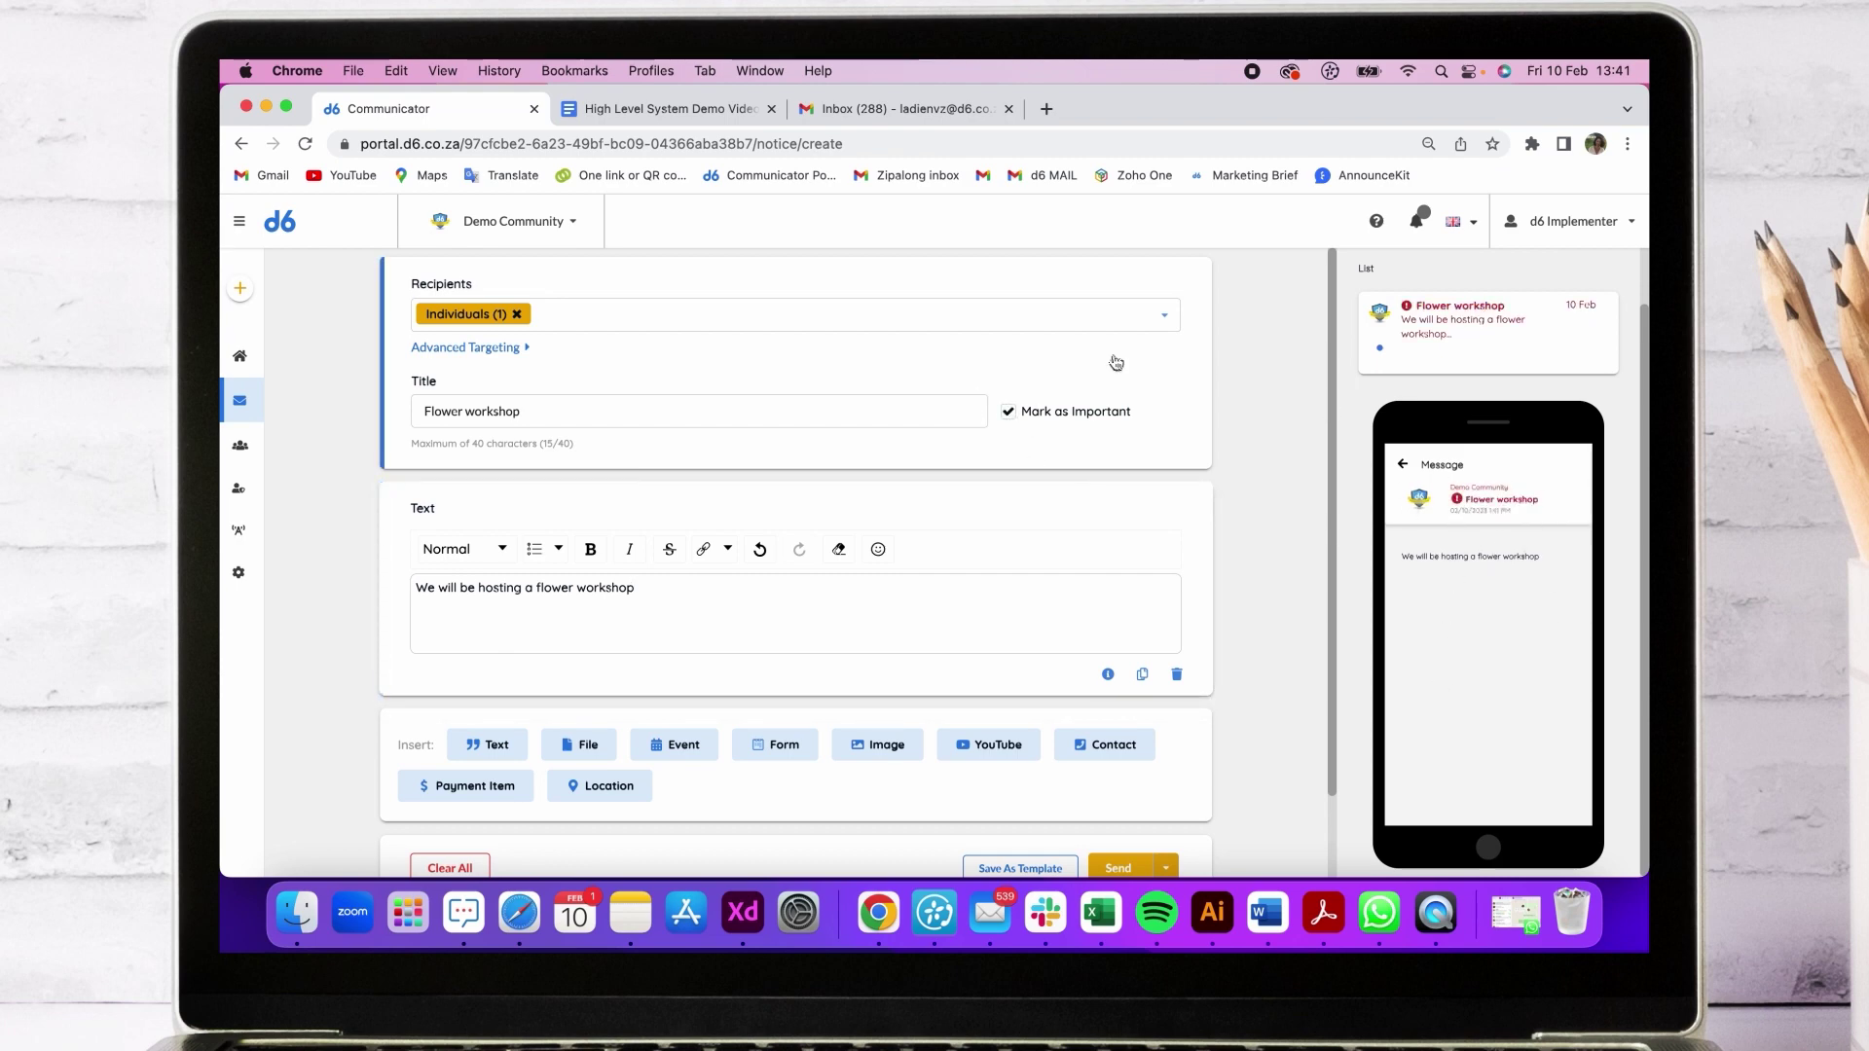
click(1008, 411)
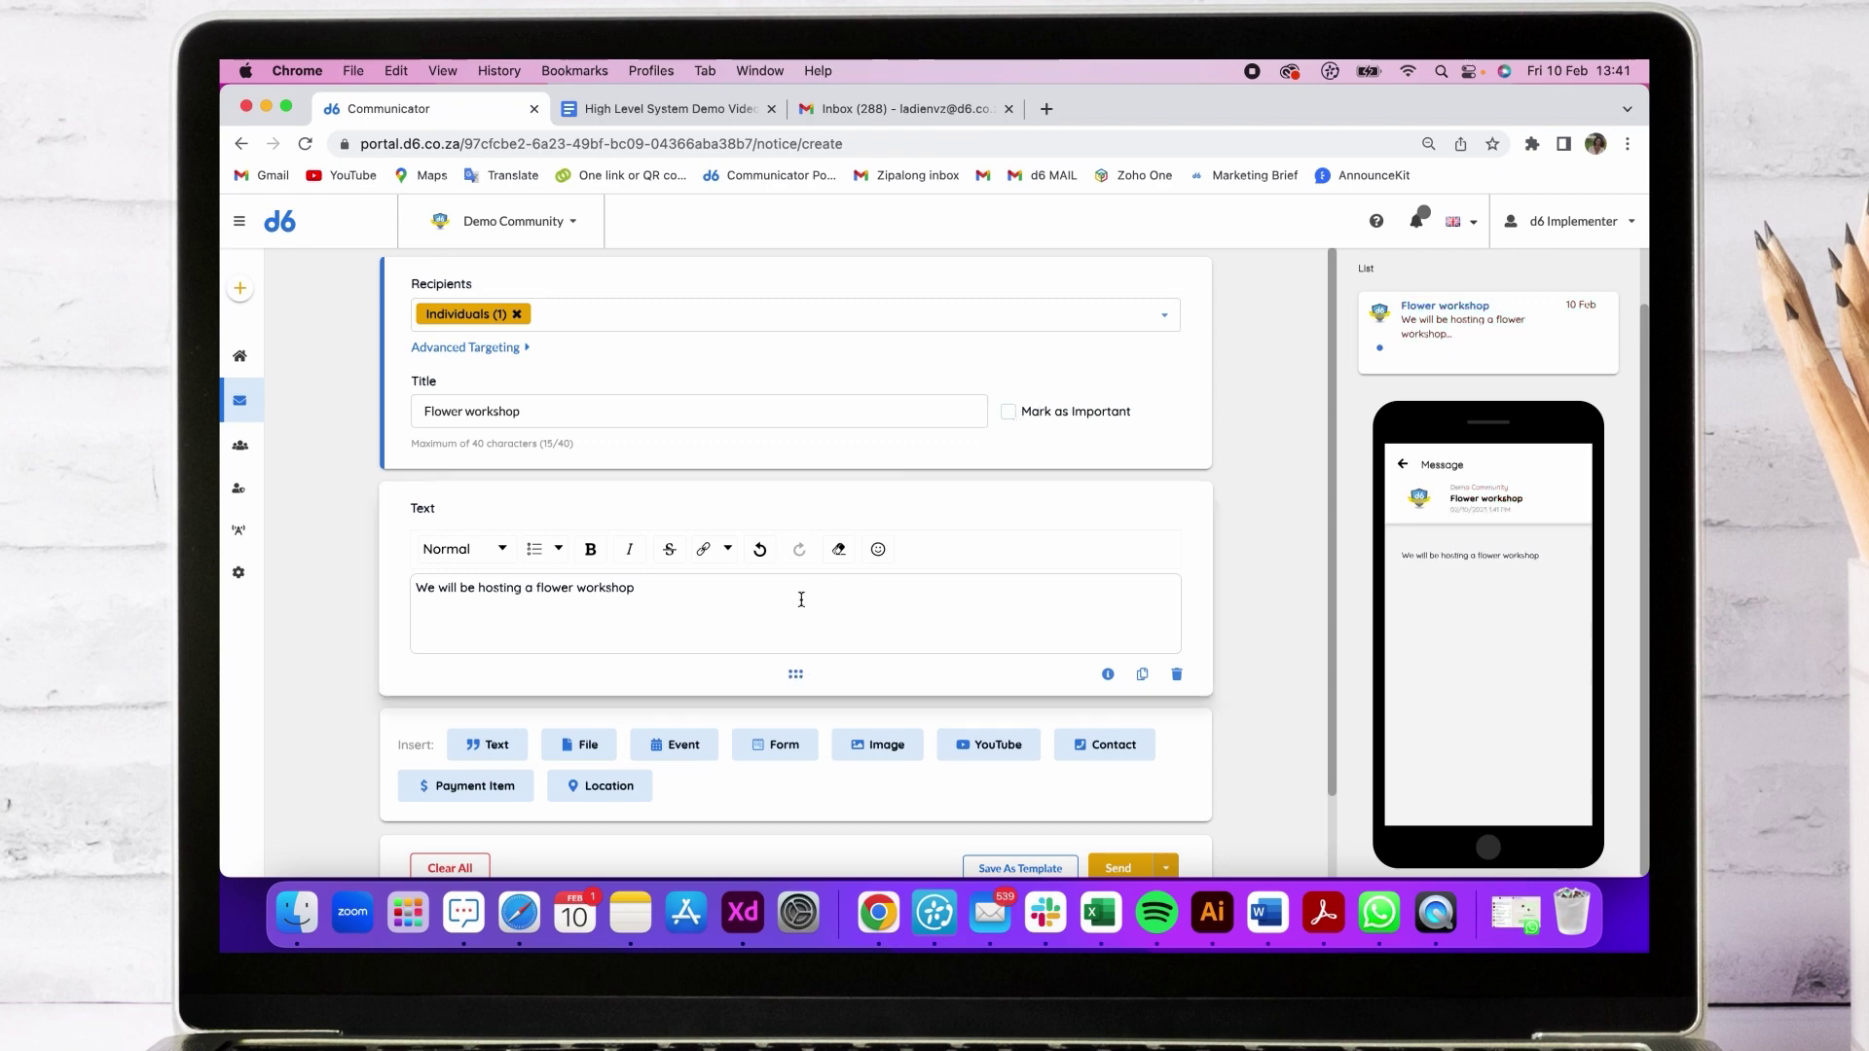
scroll(801, 597, down, 2)
click(681, 652)
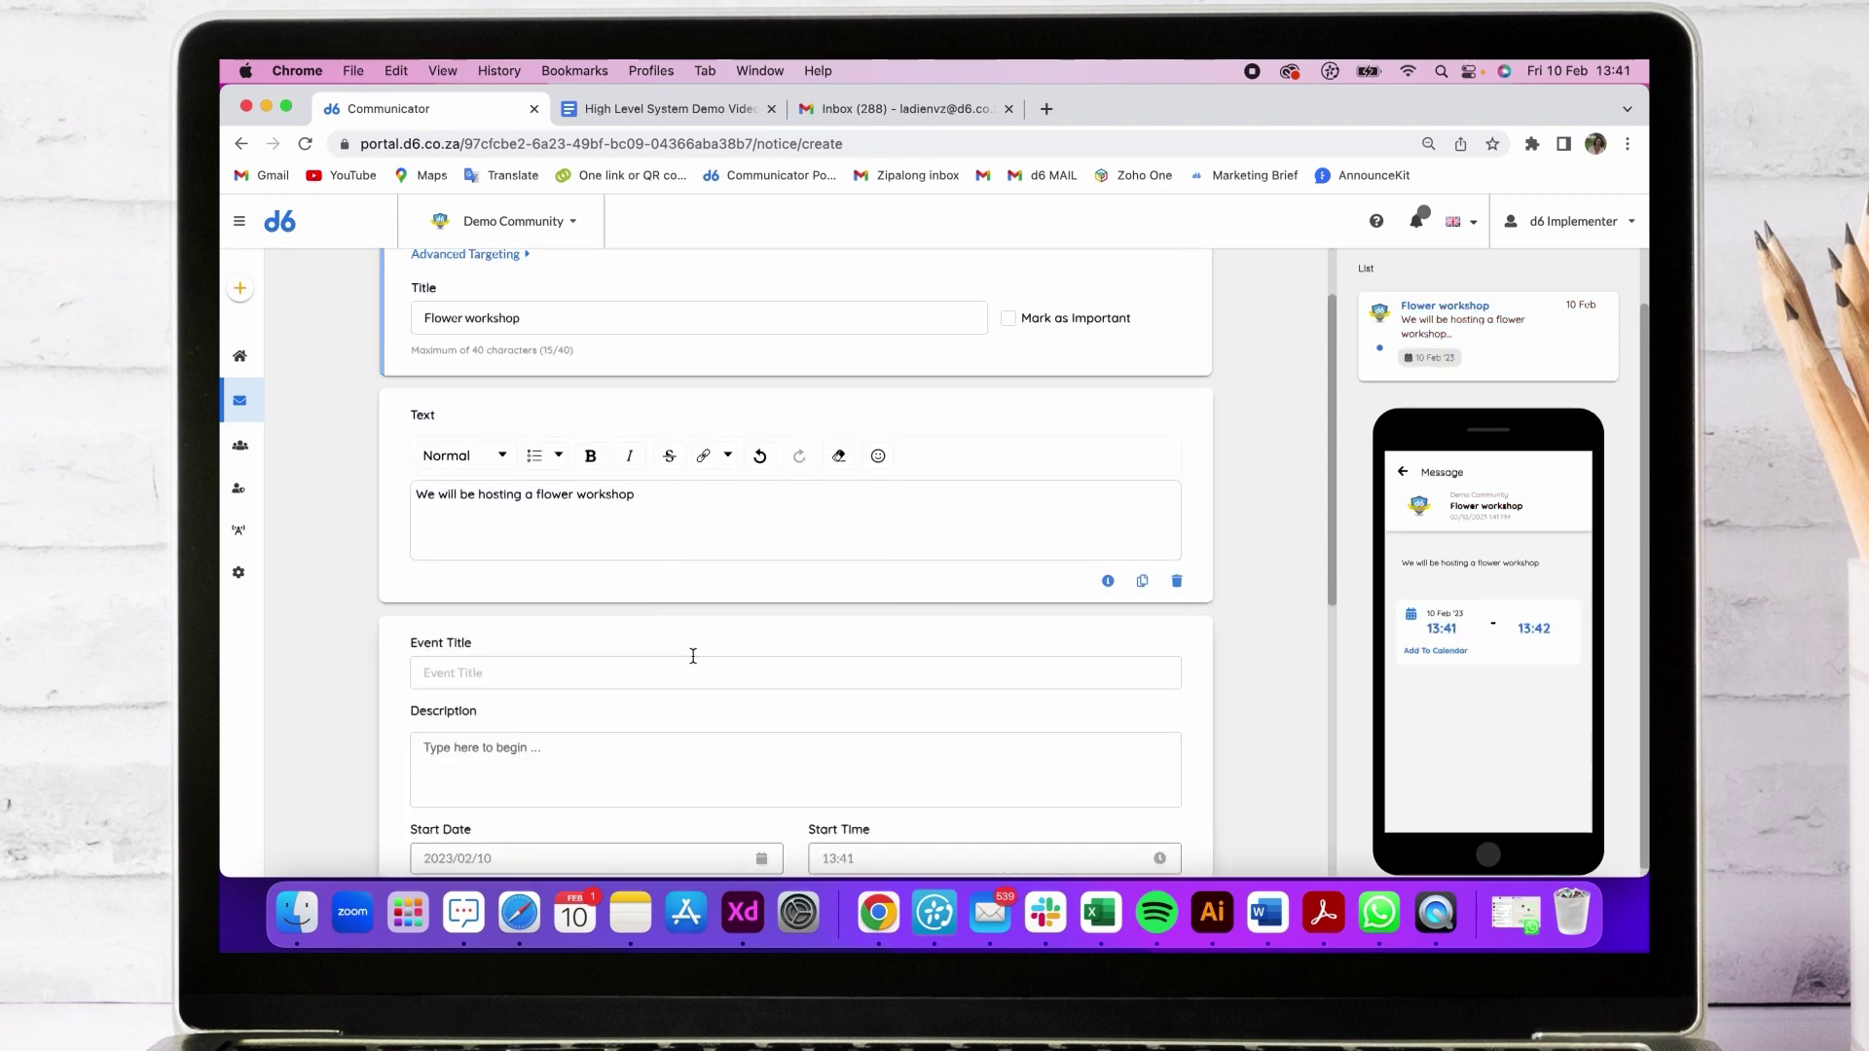
Enter event title 'Flwower workshop' and description 'Join us to learn about flowers'.
click(594, 678)
text(F)
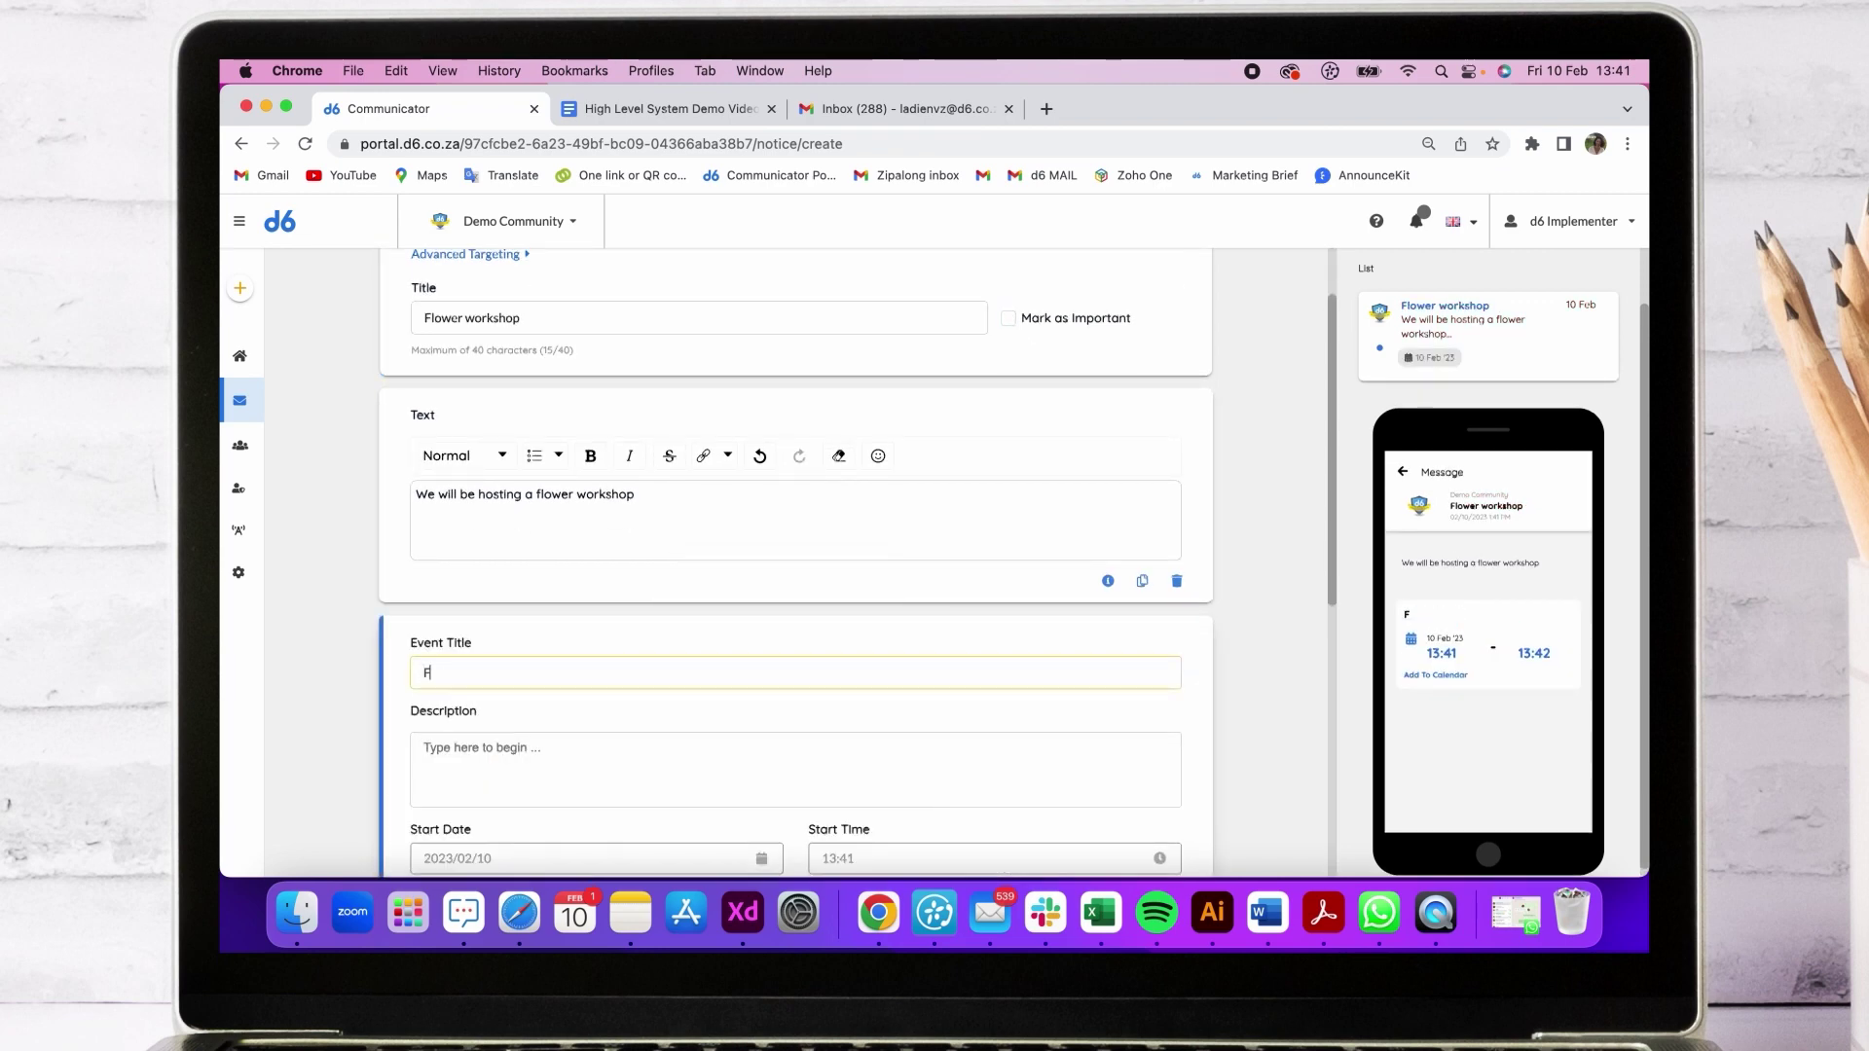
text(lwower)
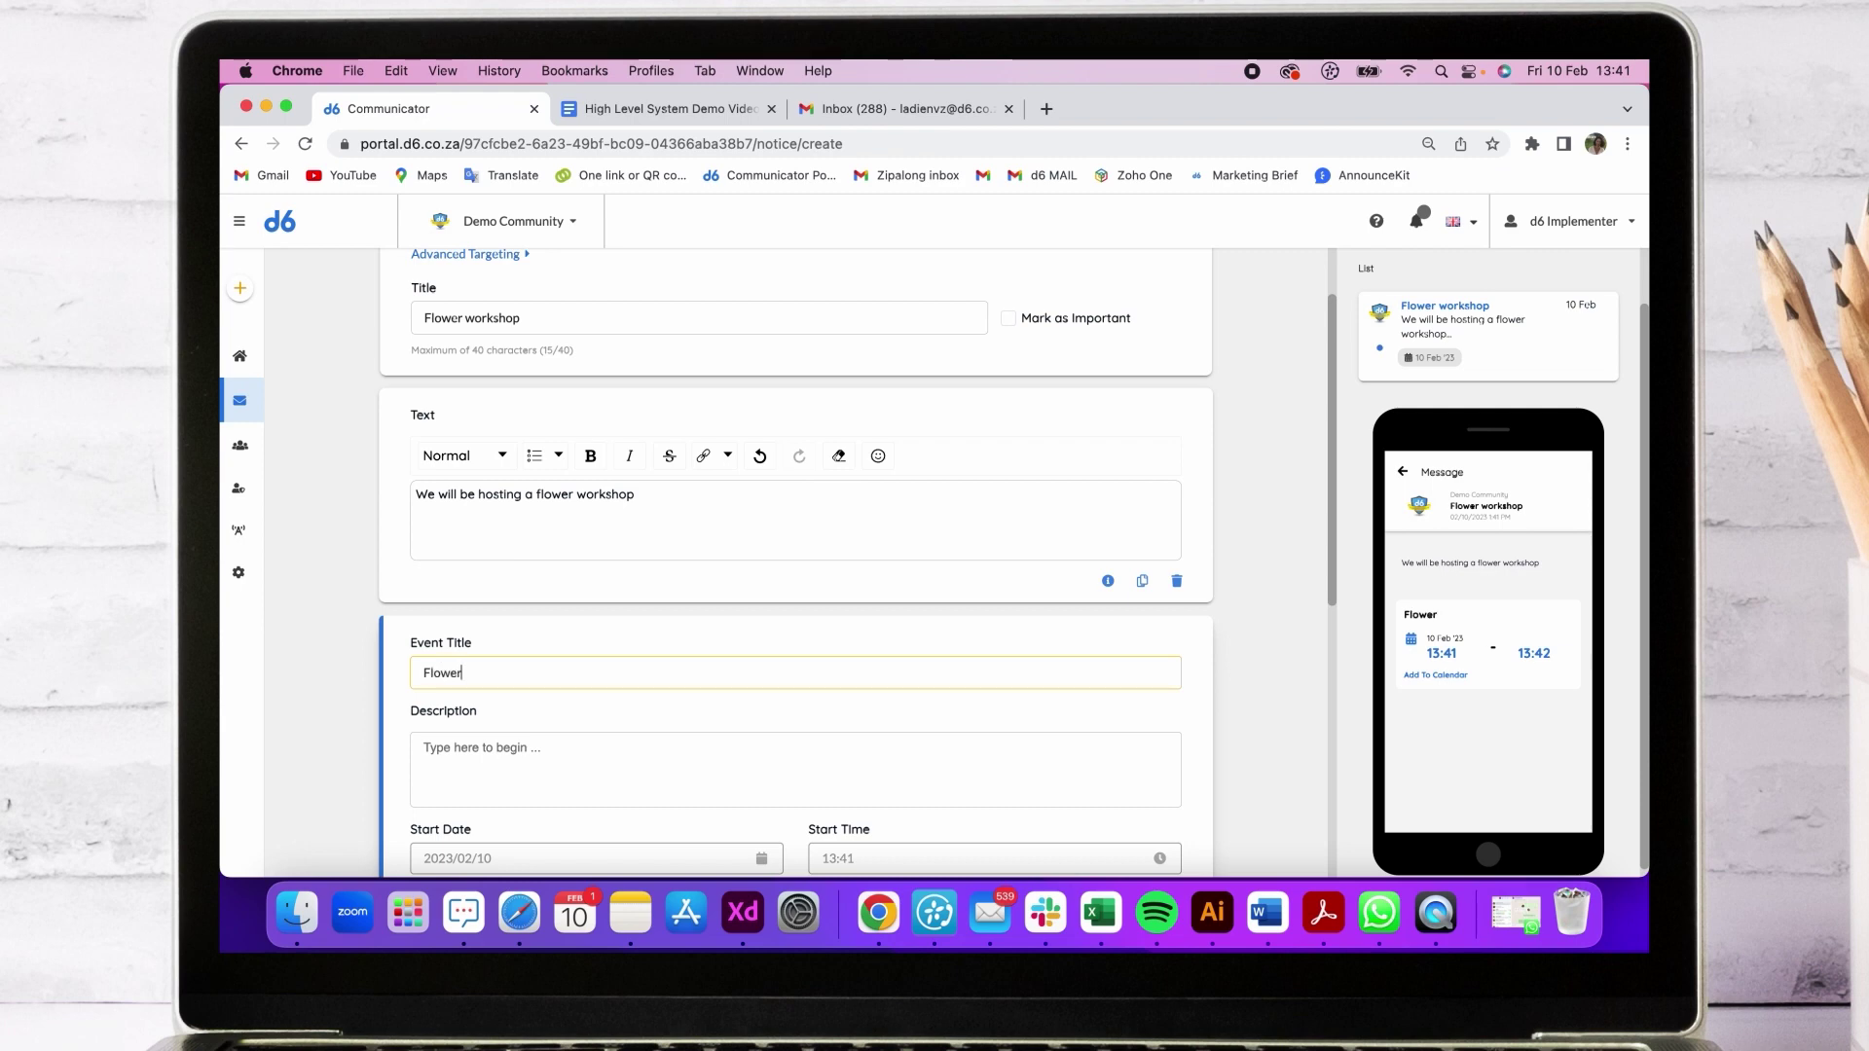
text( workshop)
click(563, 754)
text(Joi)
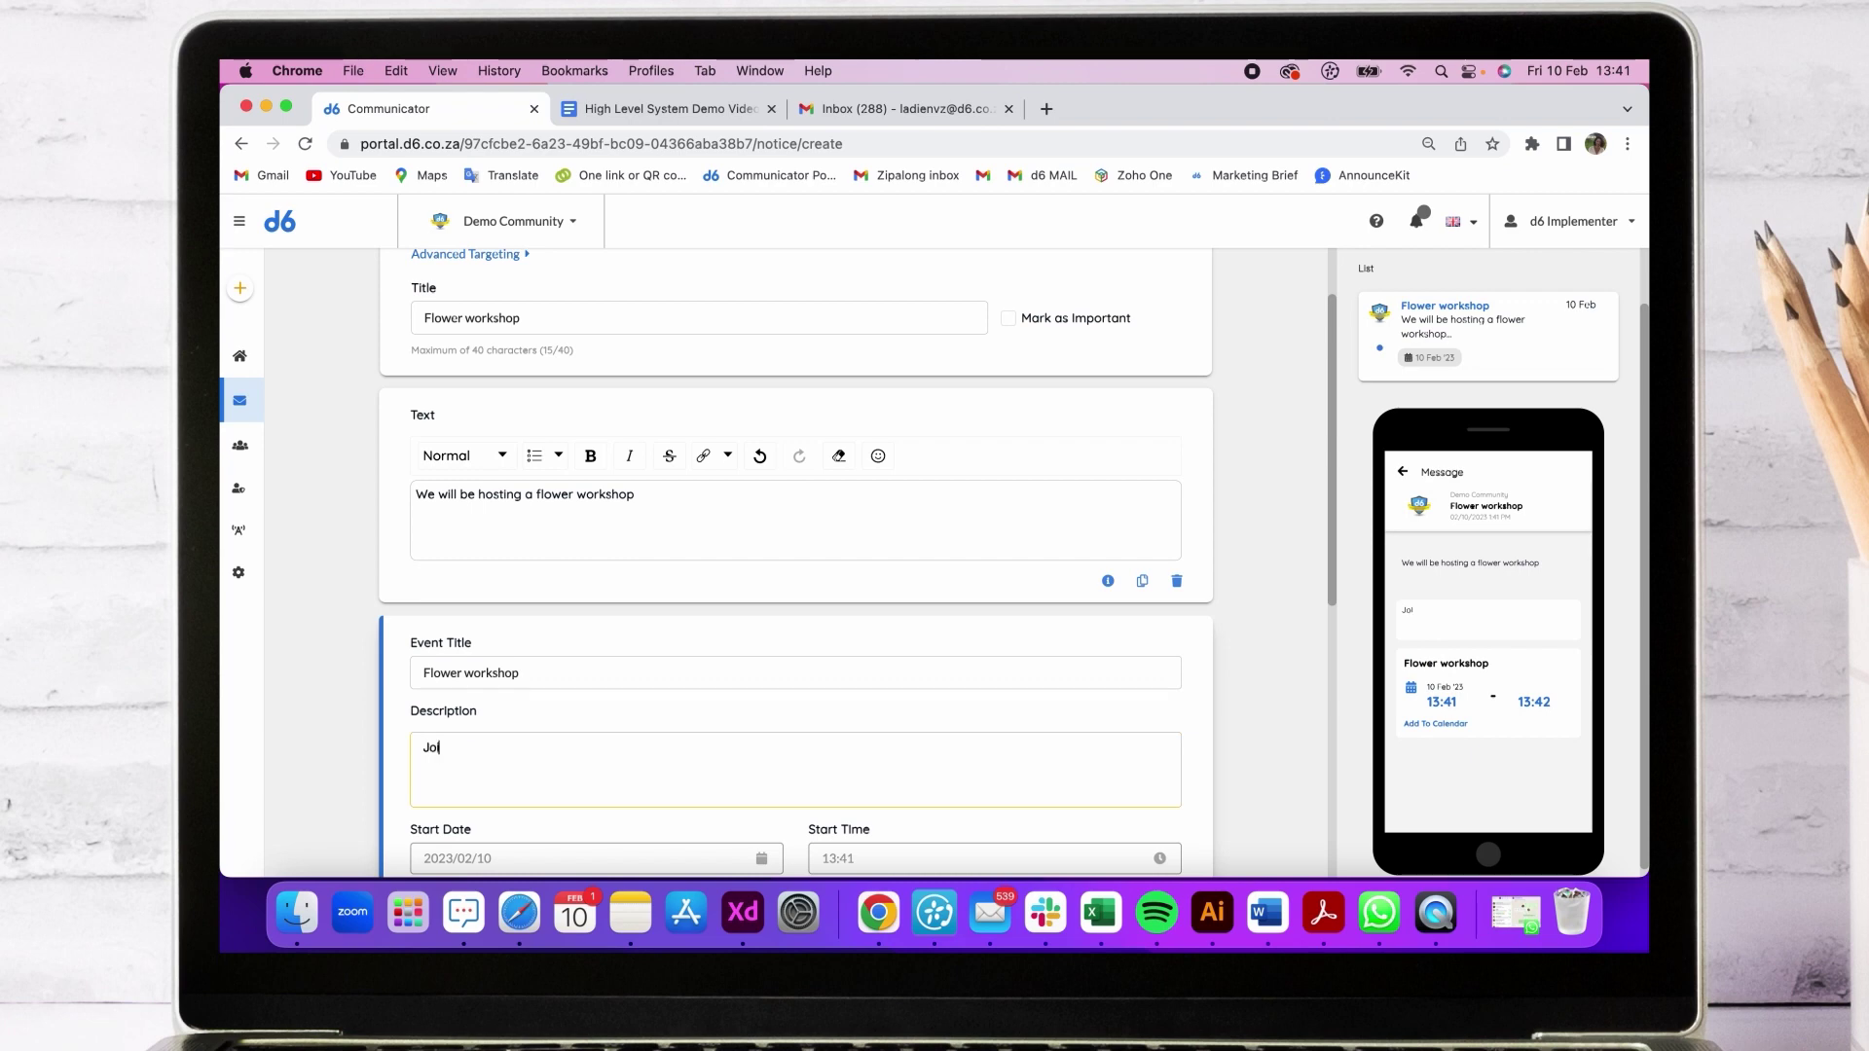
text(n us to learn about flow)
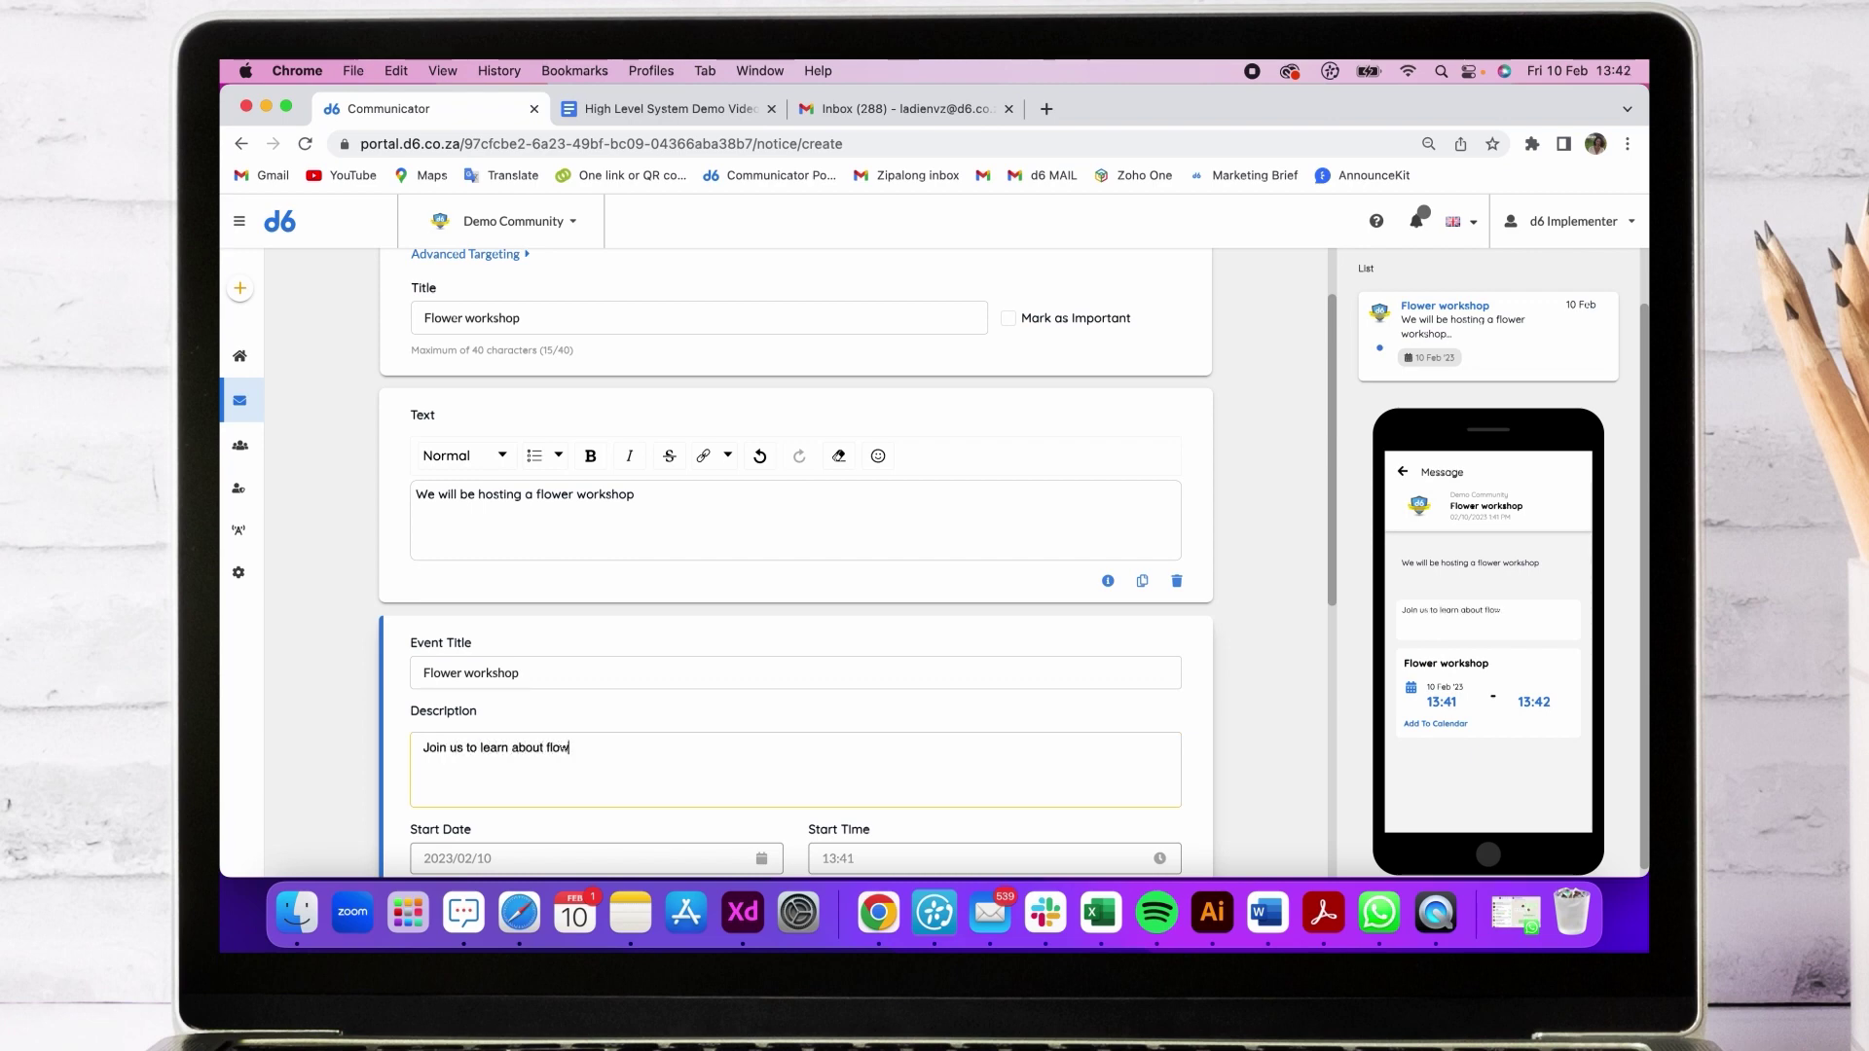
text(ers)
scroll(542, 763, down, 3)
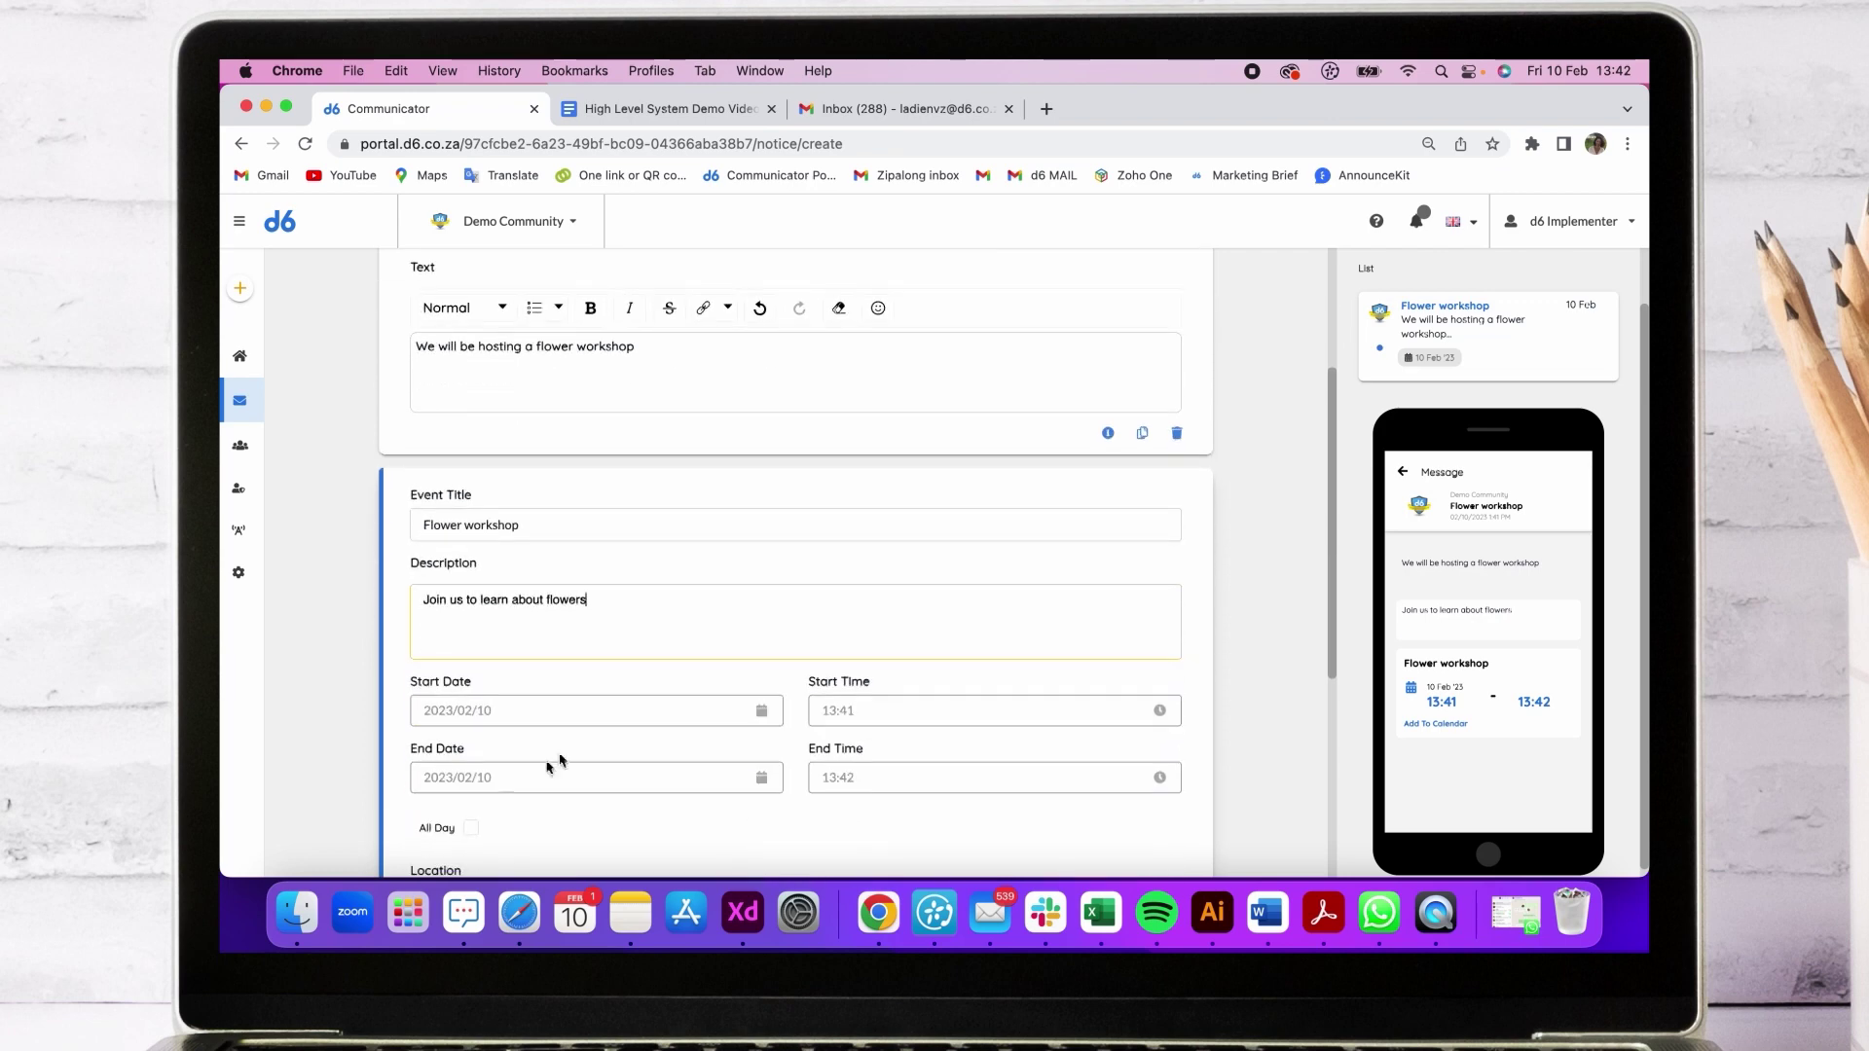
Schedule the event for 2023/02/24 from 13:50 to 14:15.
click(473, 713)
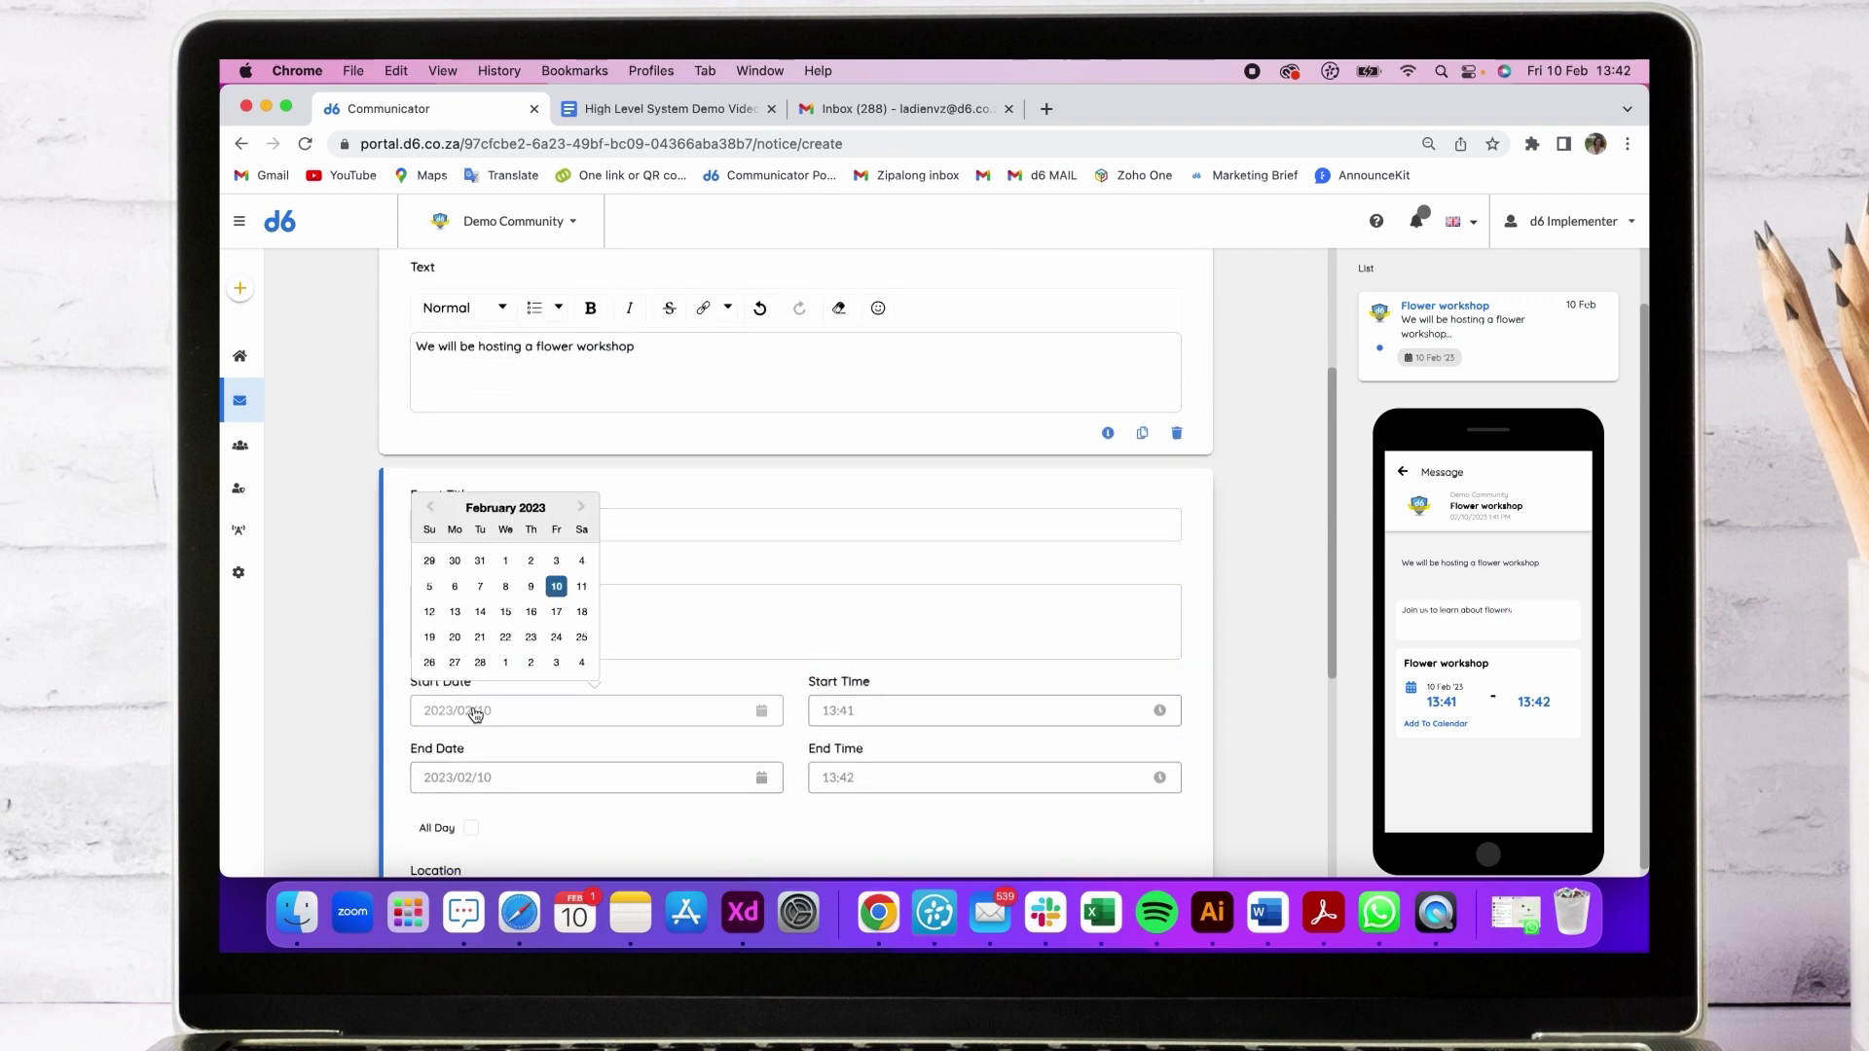
click(557, 588)
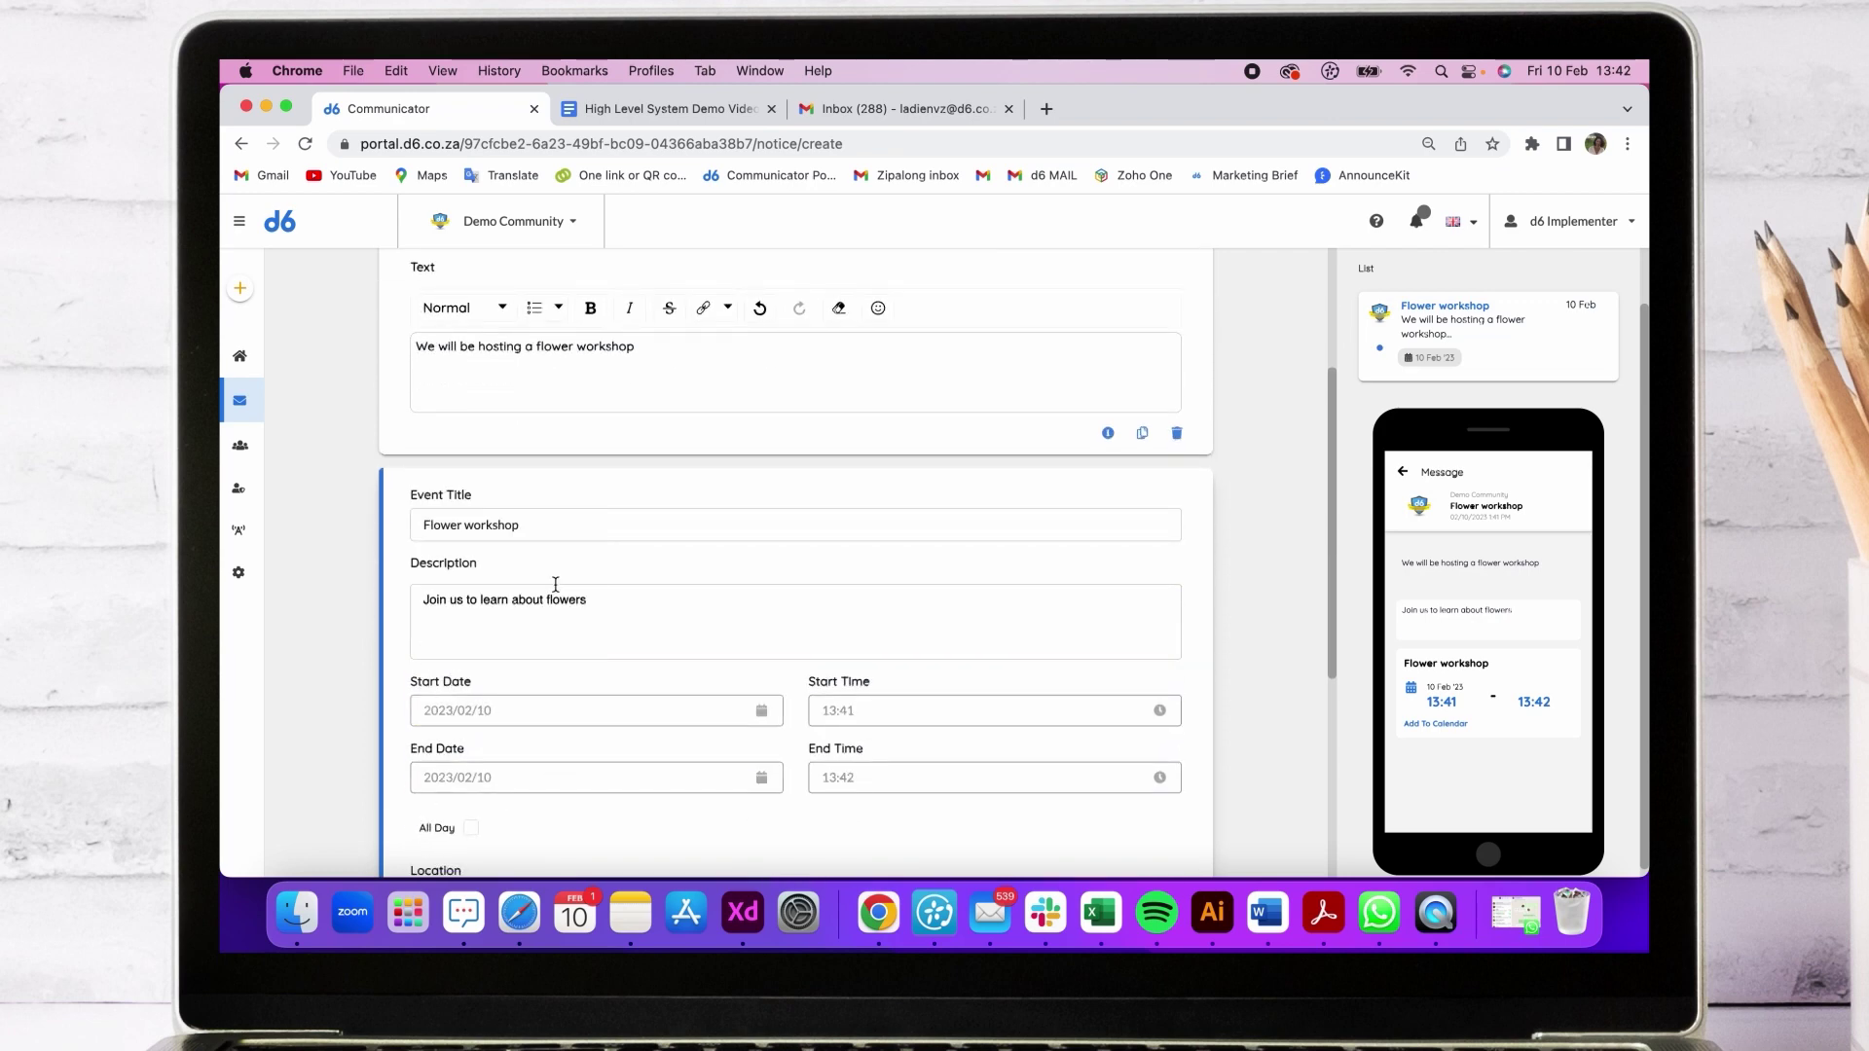
click(545, 777)
click(556, 704)
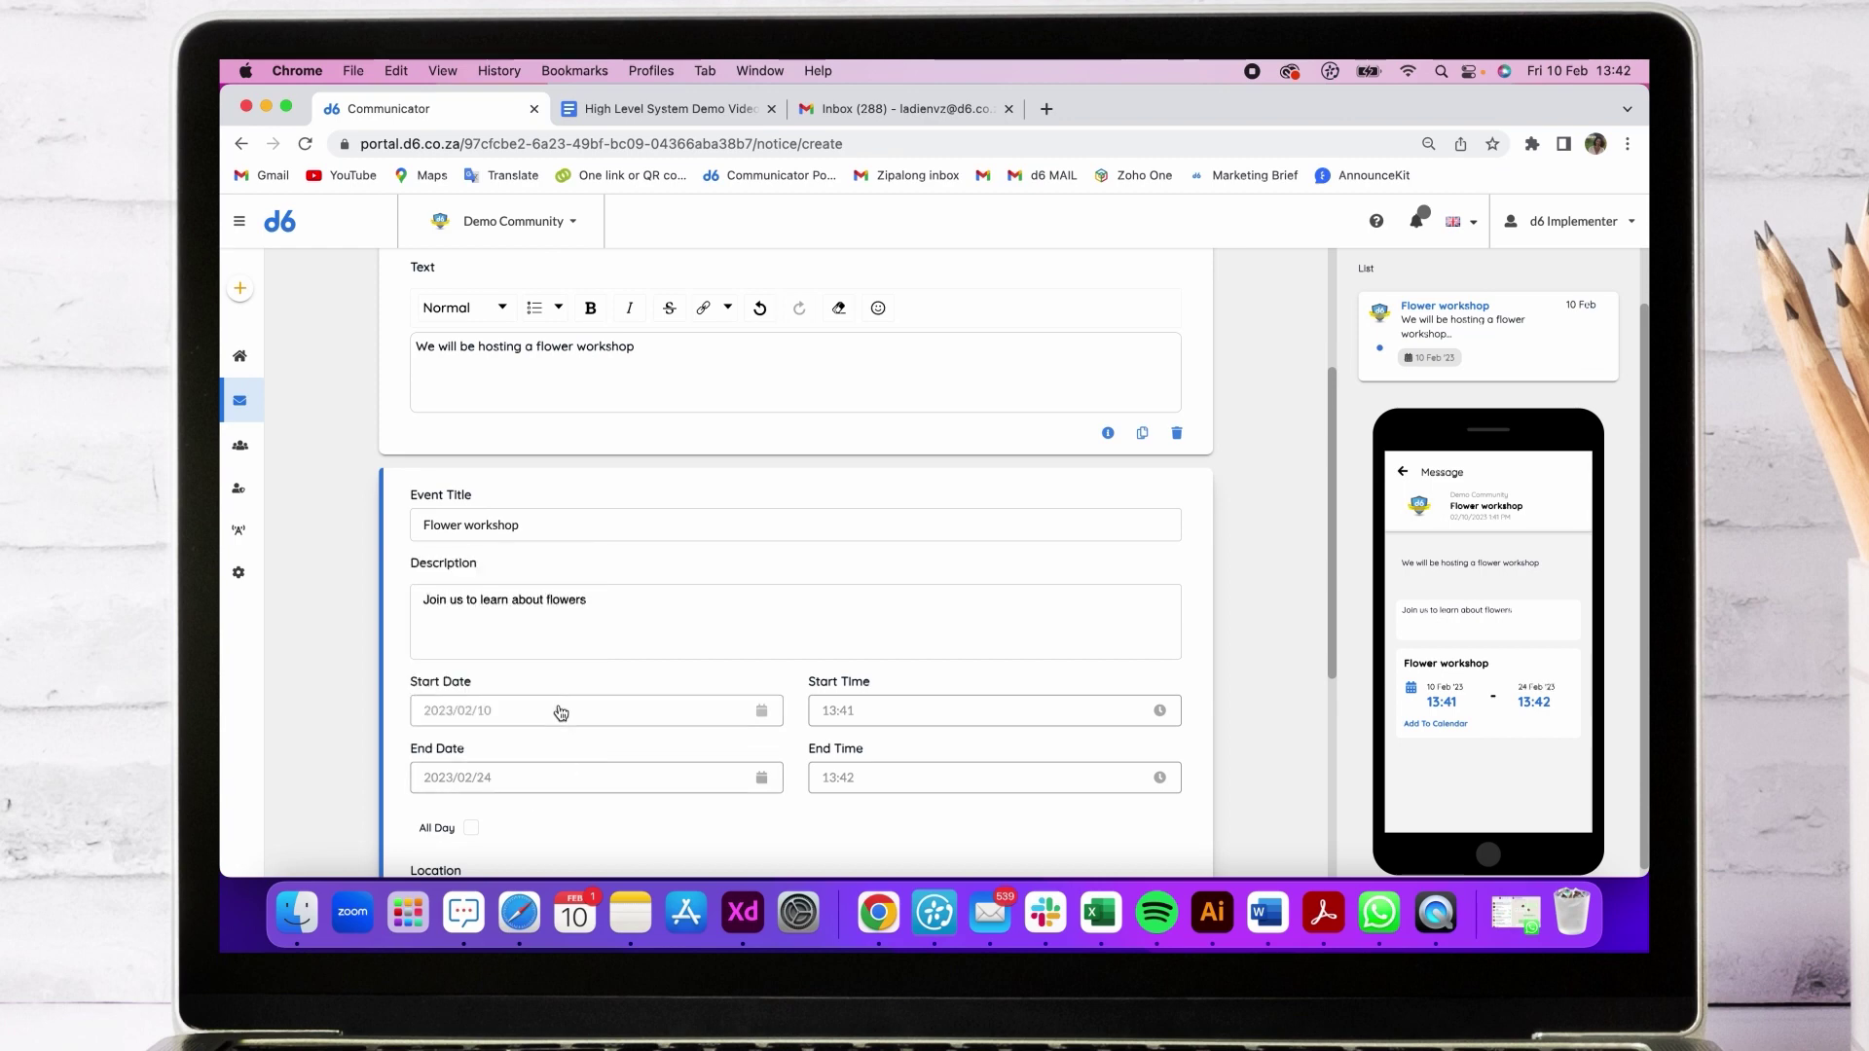
click(540, 714)
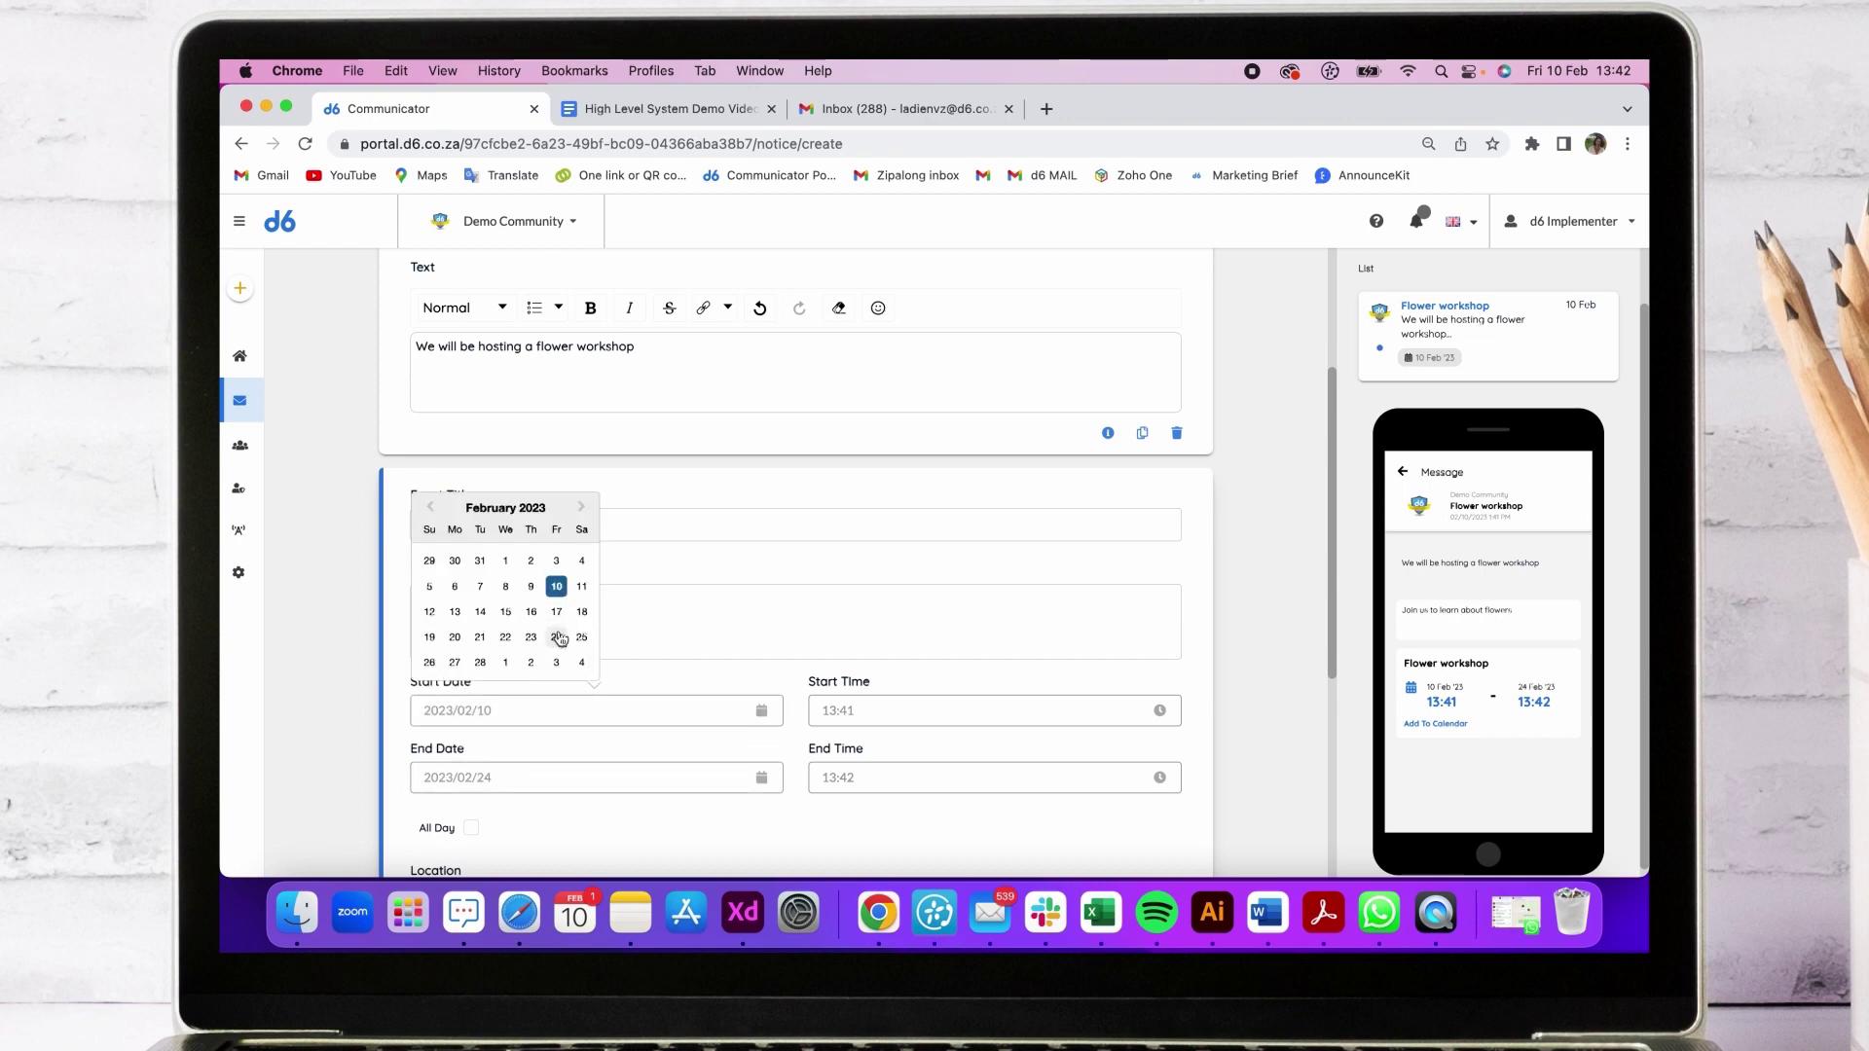
click(561, 636)
click(853, 721)
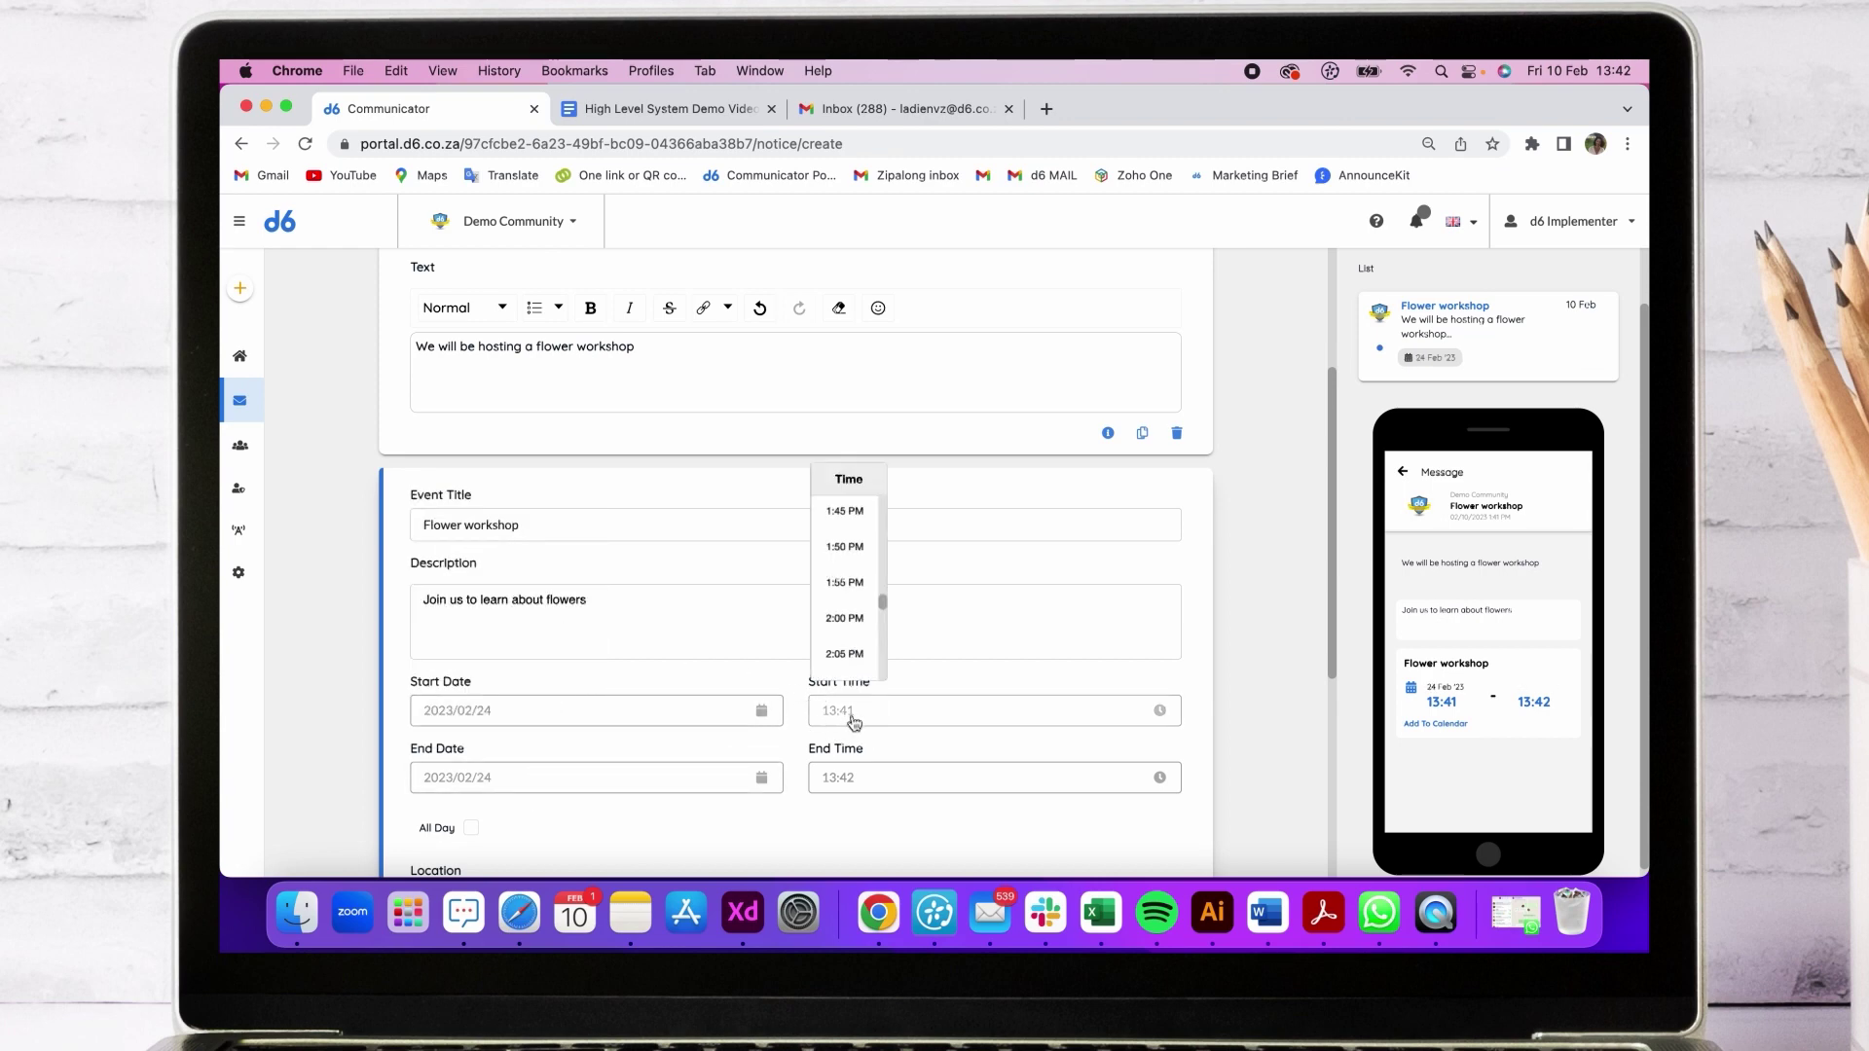
click(861, 567)
click(863, 781)
scroll(855, 725, down, 1)
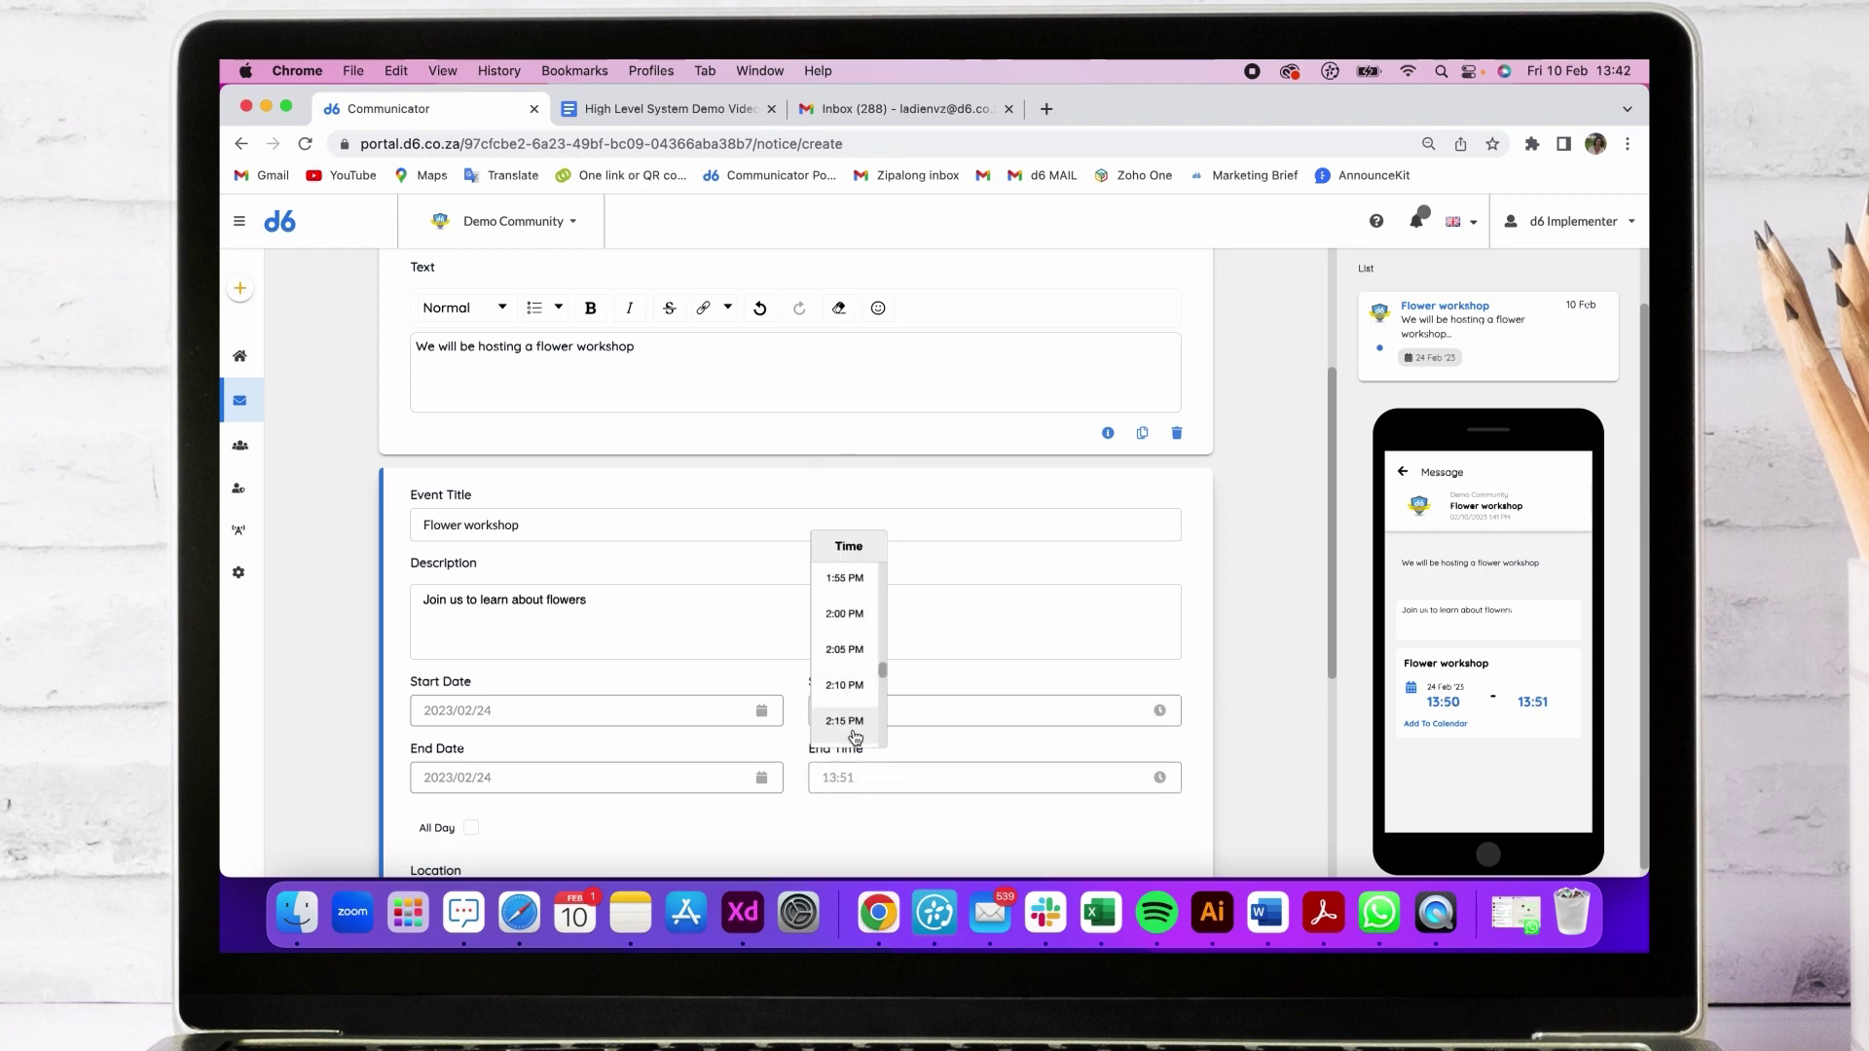
click(847, 722)
scroll(669, 734, down, 3)
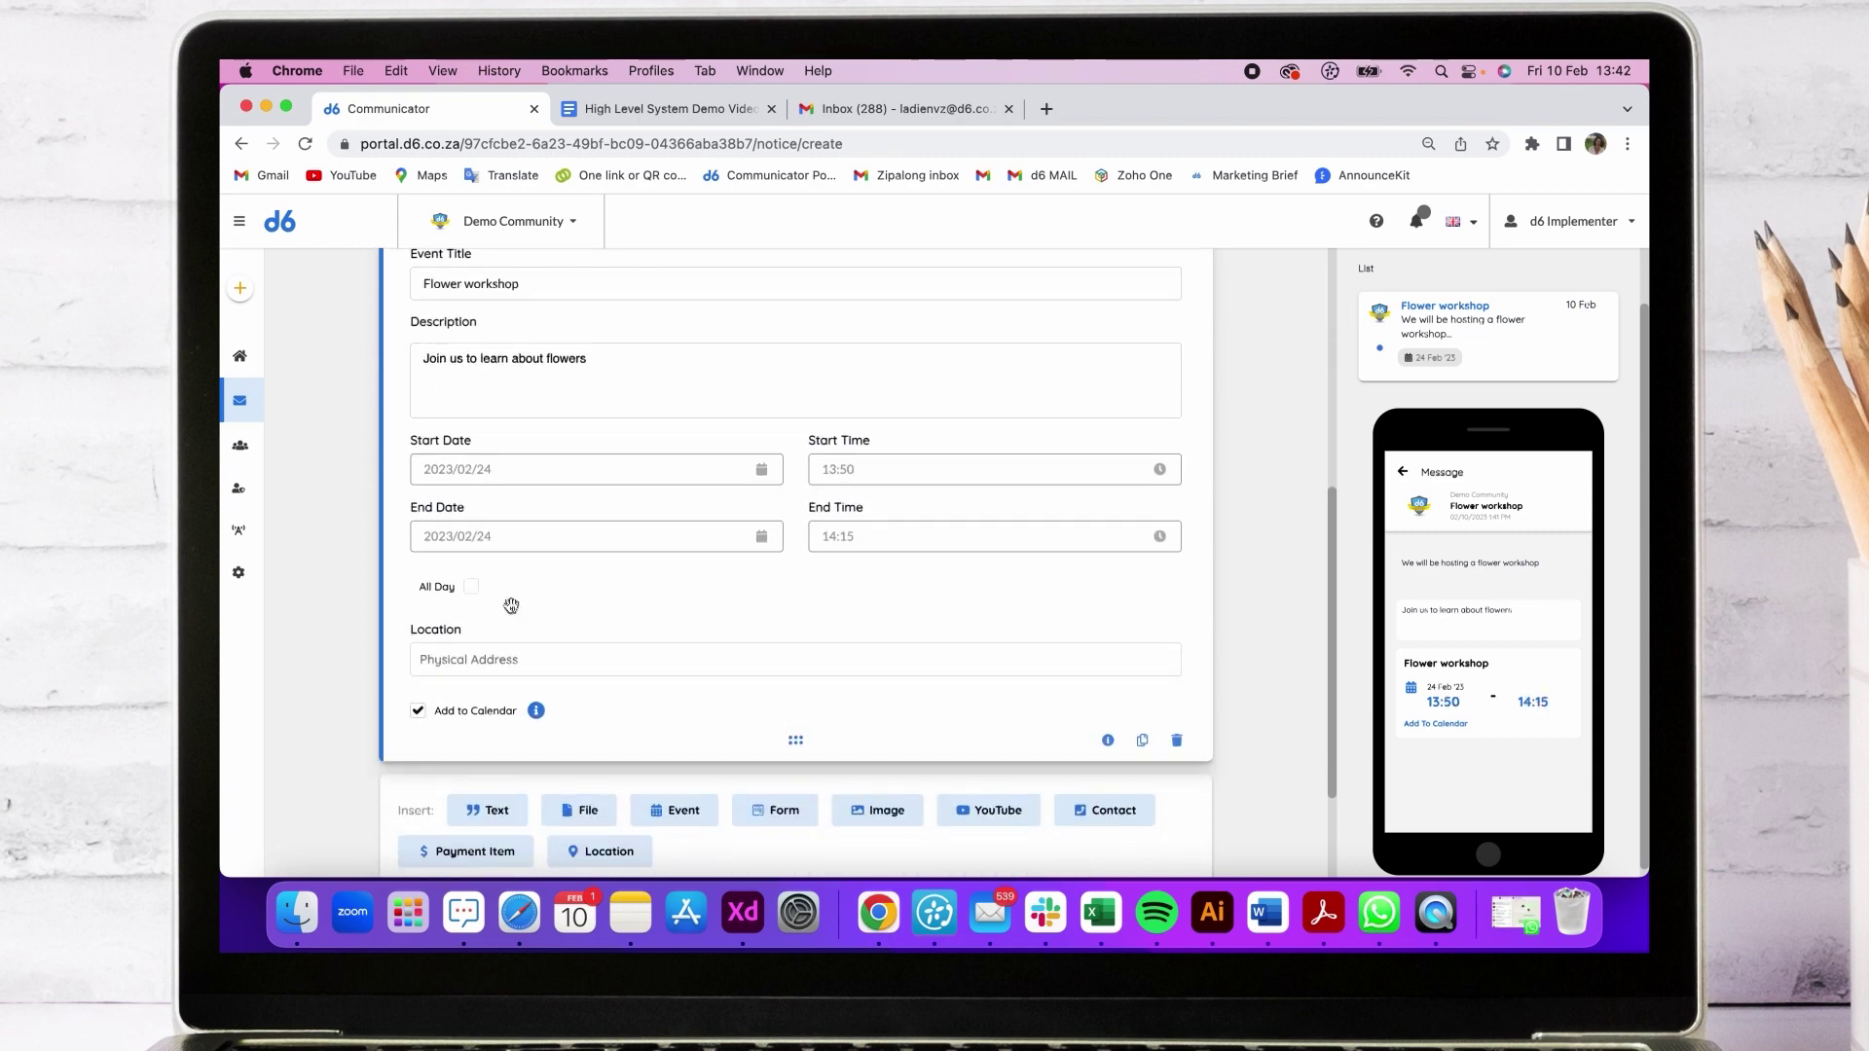
Set the event location to Technopark, Zürich.
click(502, 659)
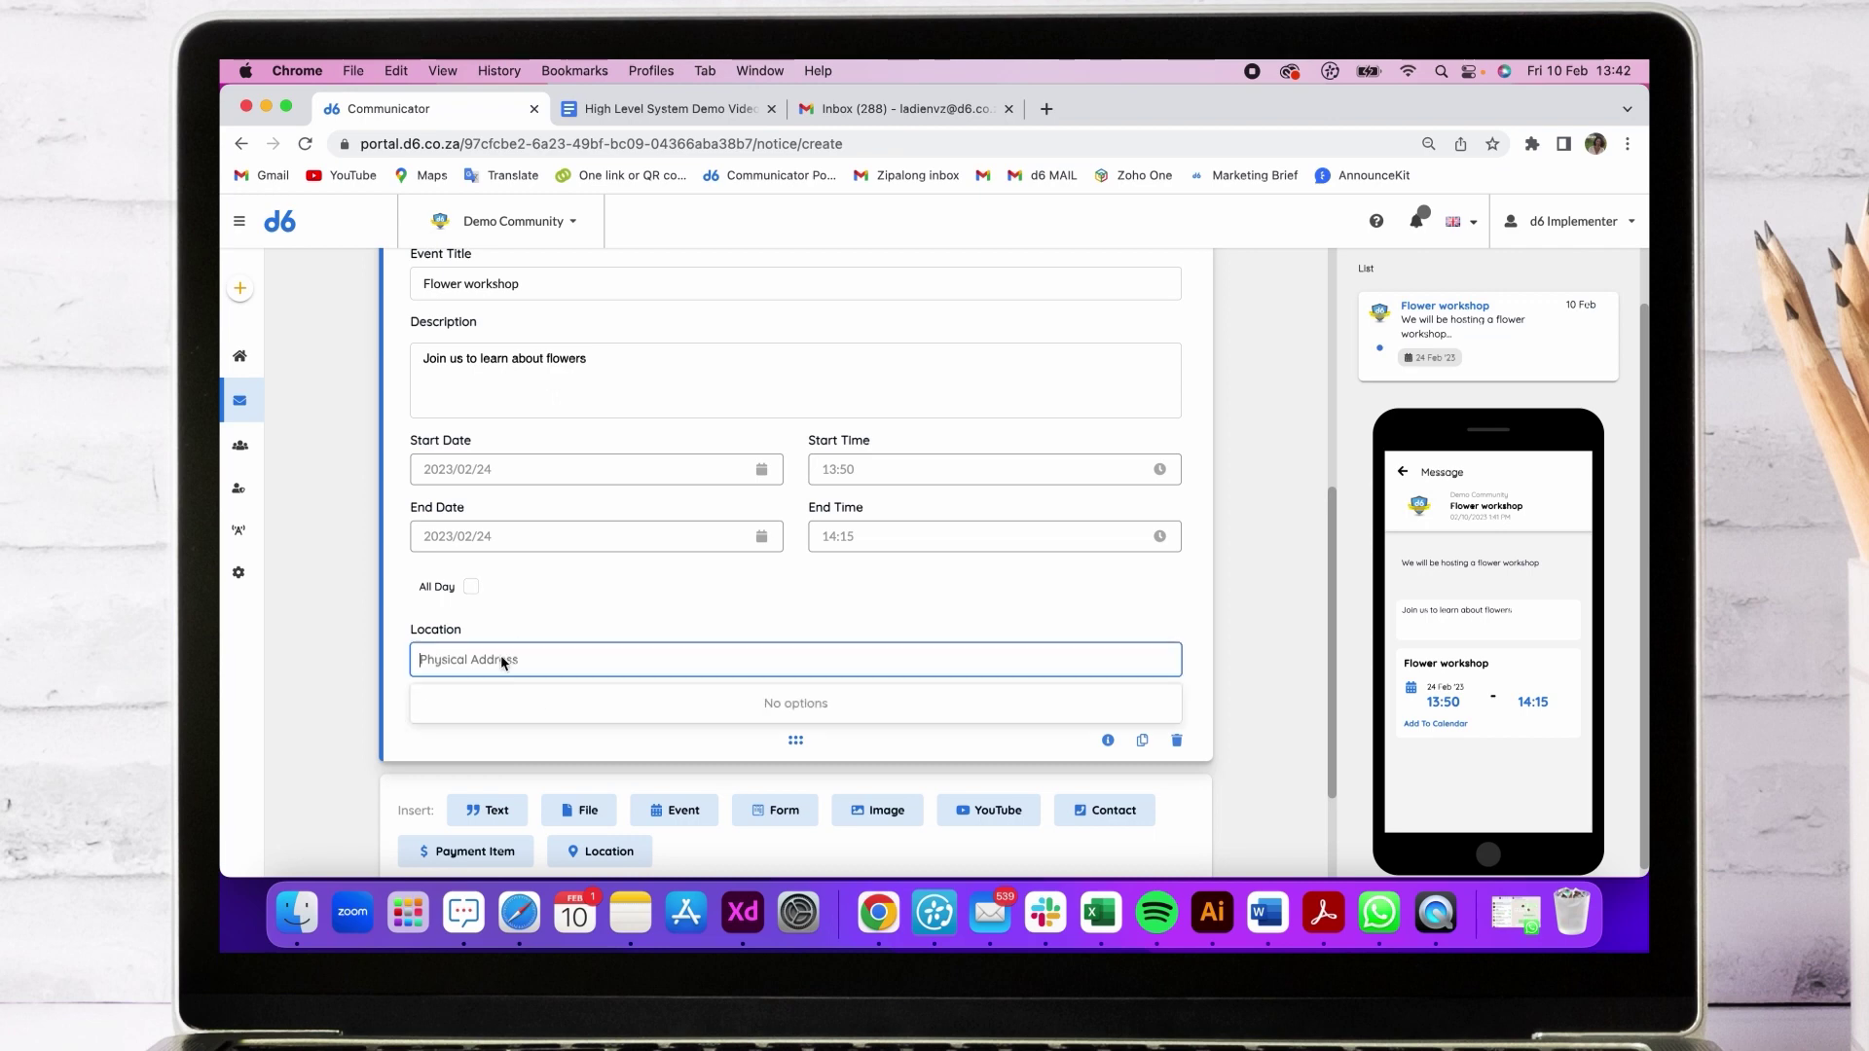
text(Techno)
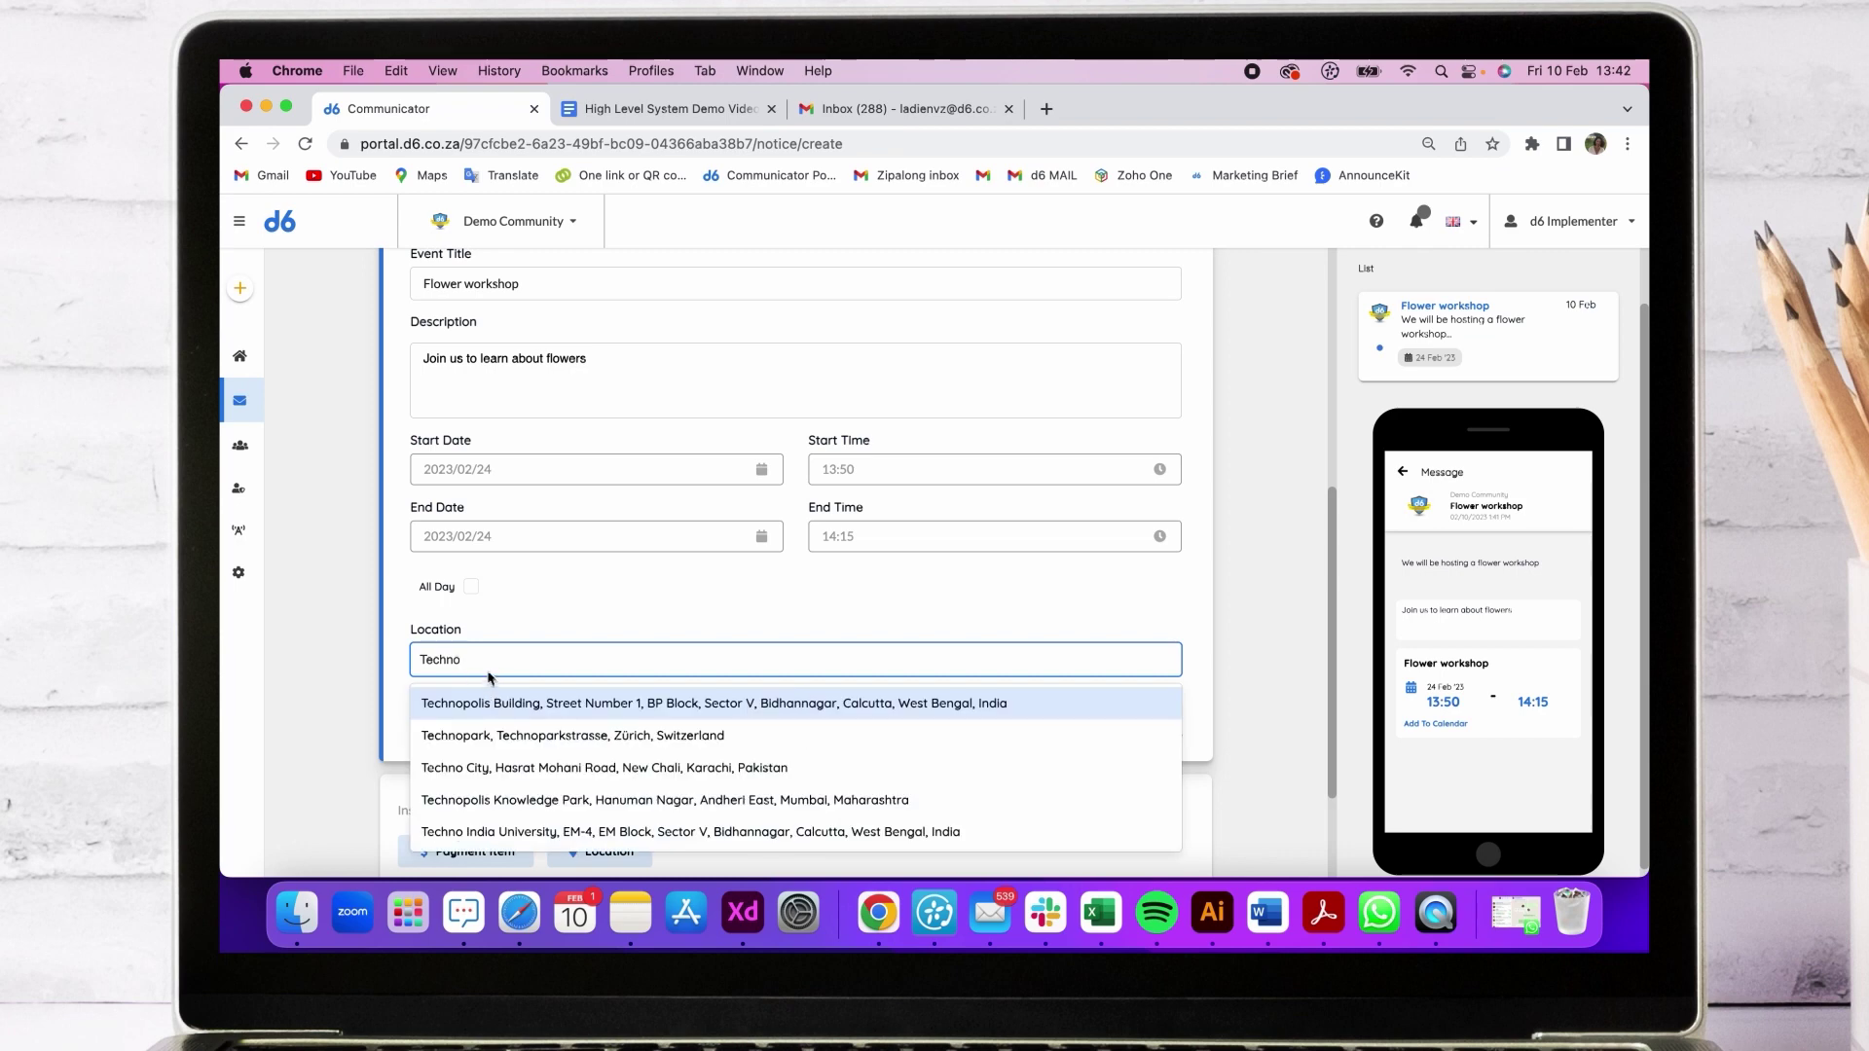
click(487, 735)
scroll(506, 721, down, 2)
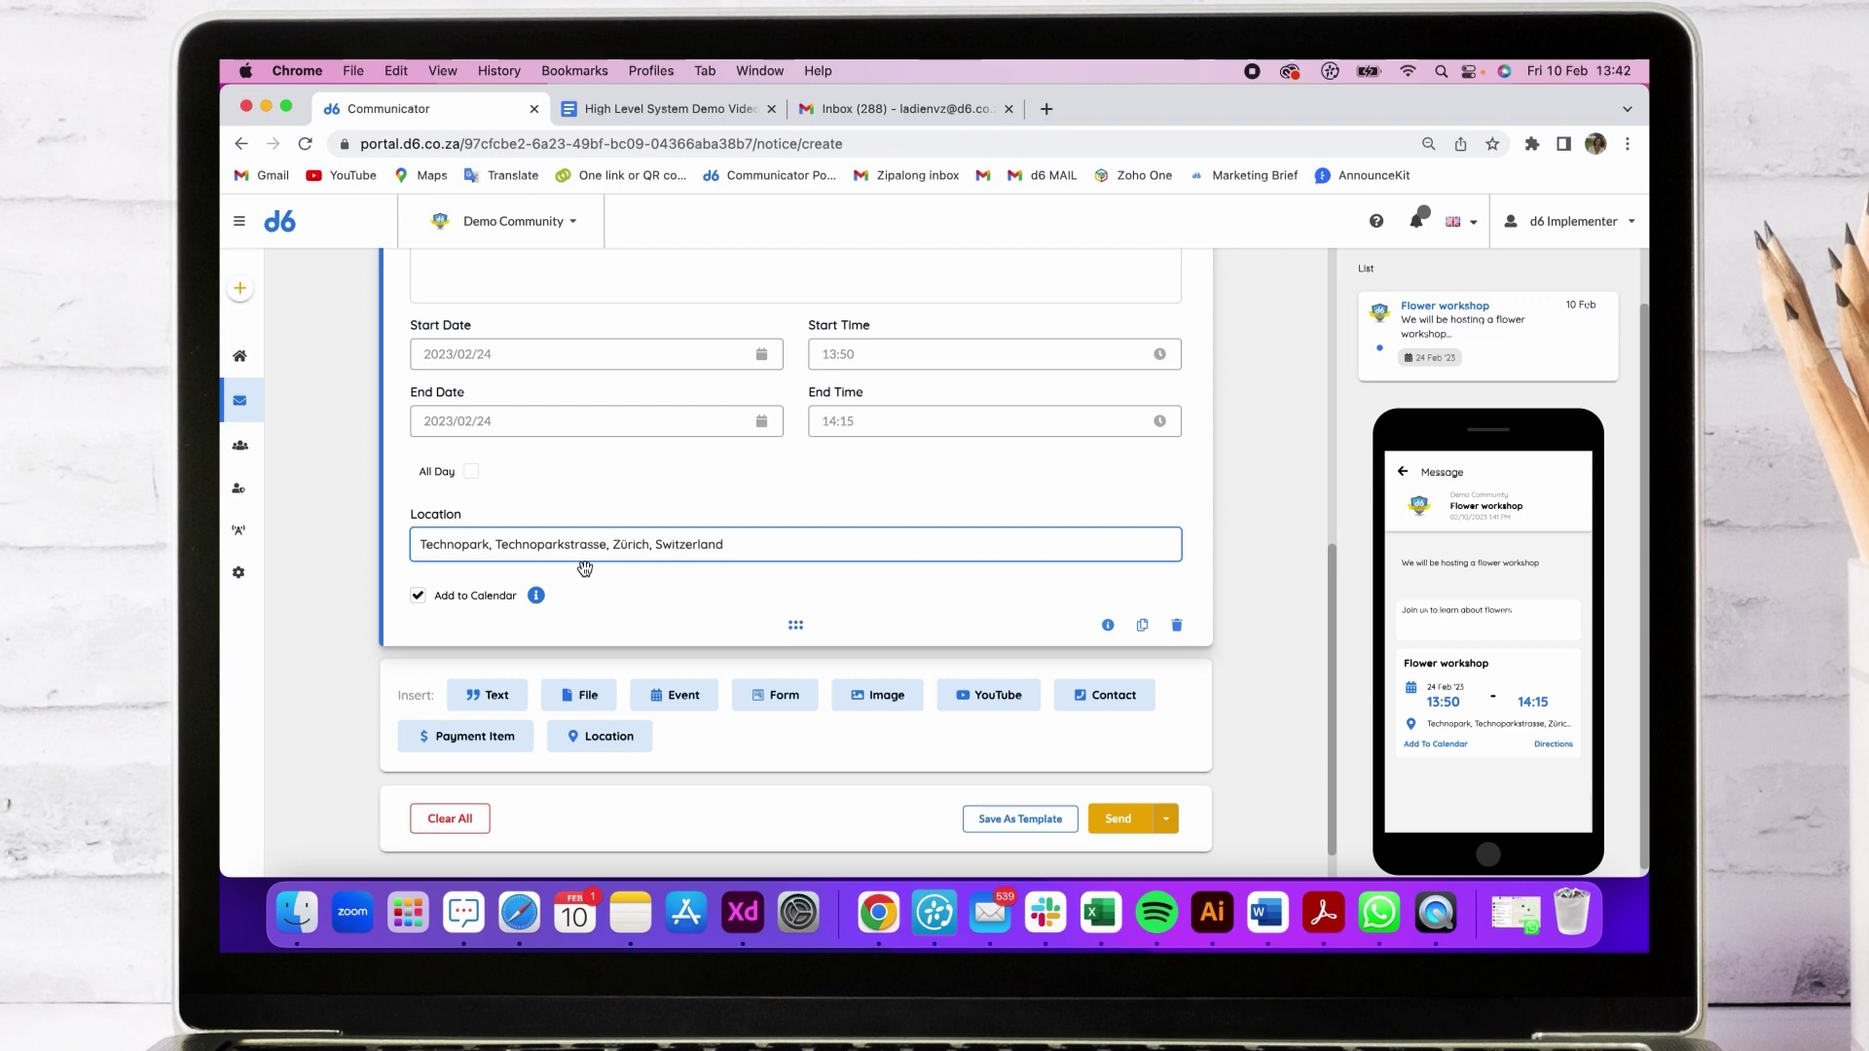
scroll(585, 568, down, 1)
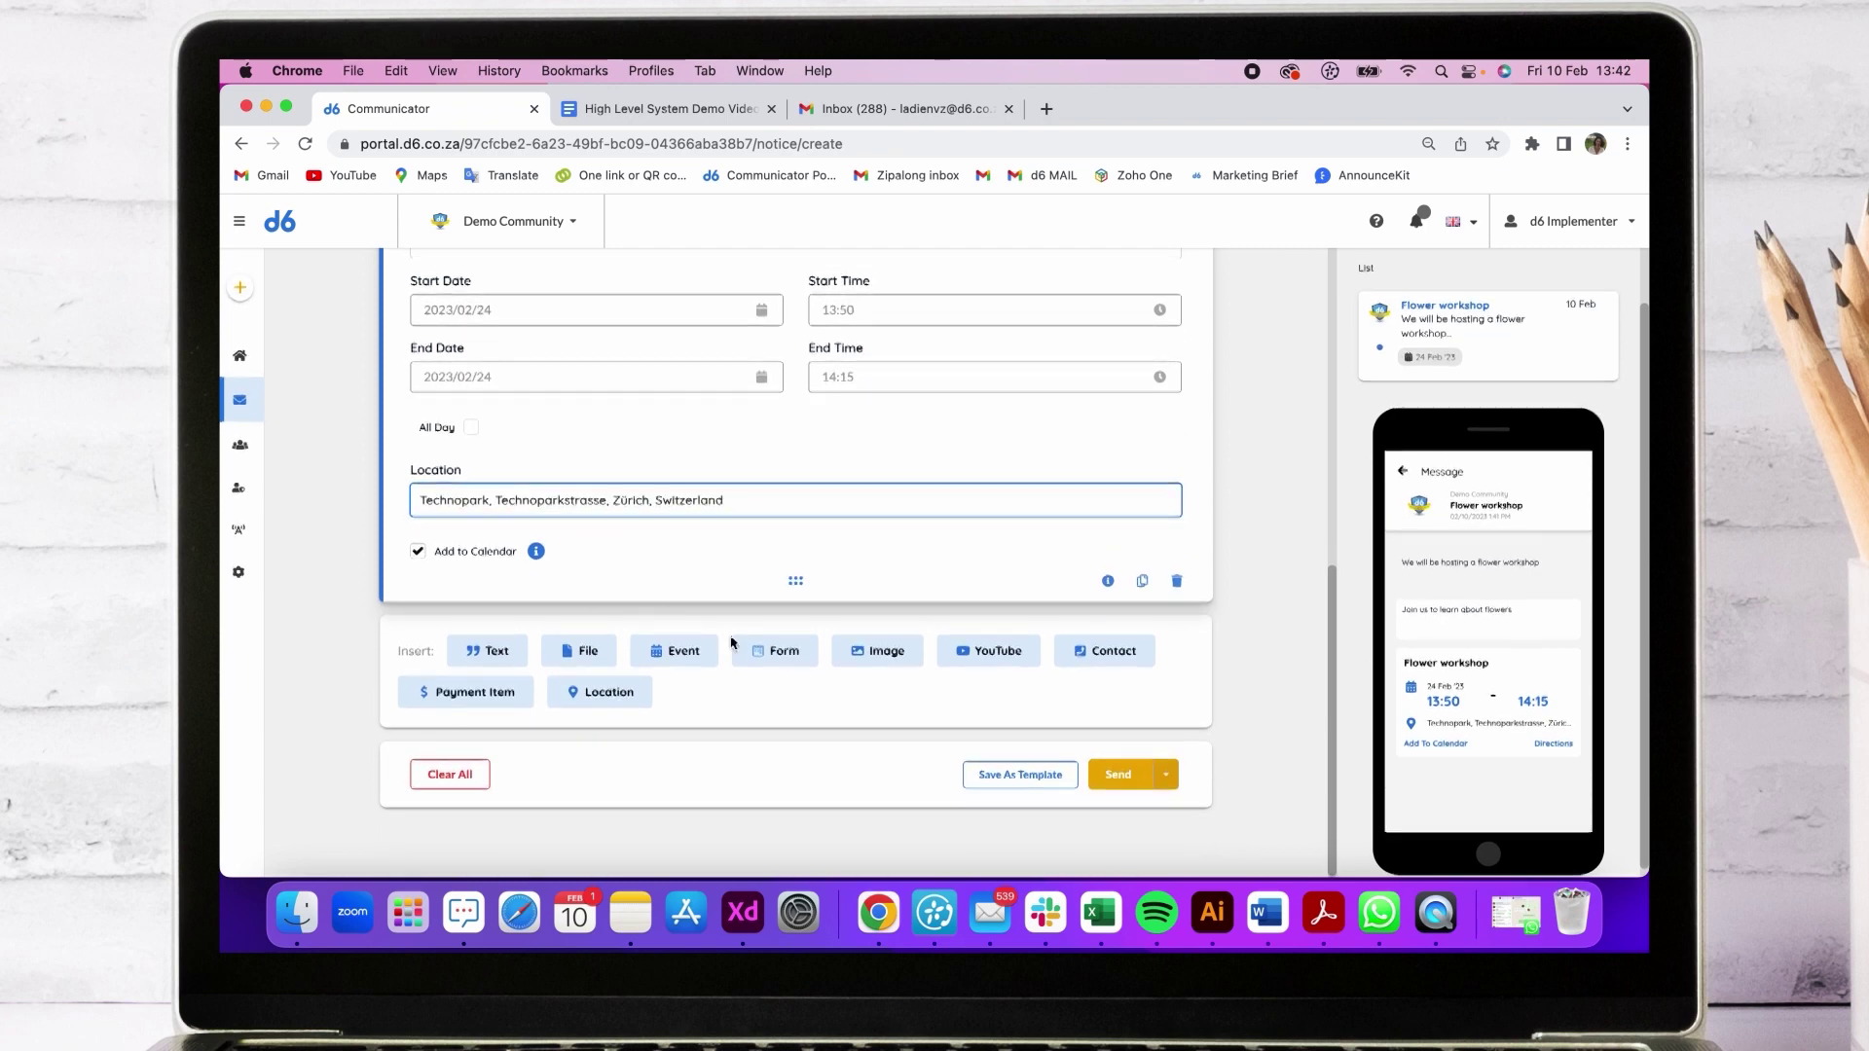
Add a Yes/No form question 'Will you join?' followed by an empty image block.
click(800, 667)
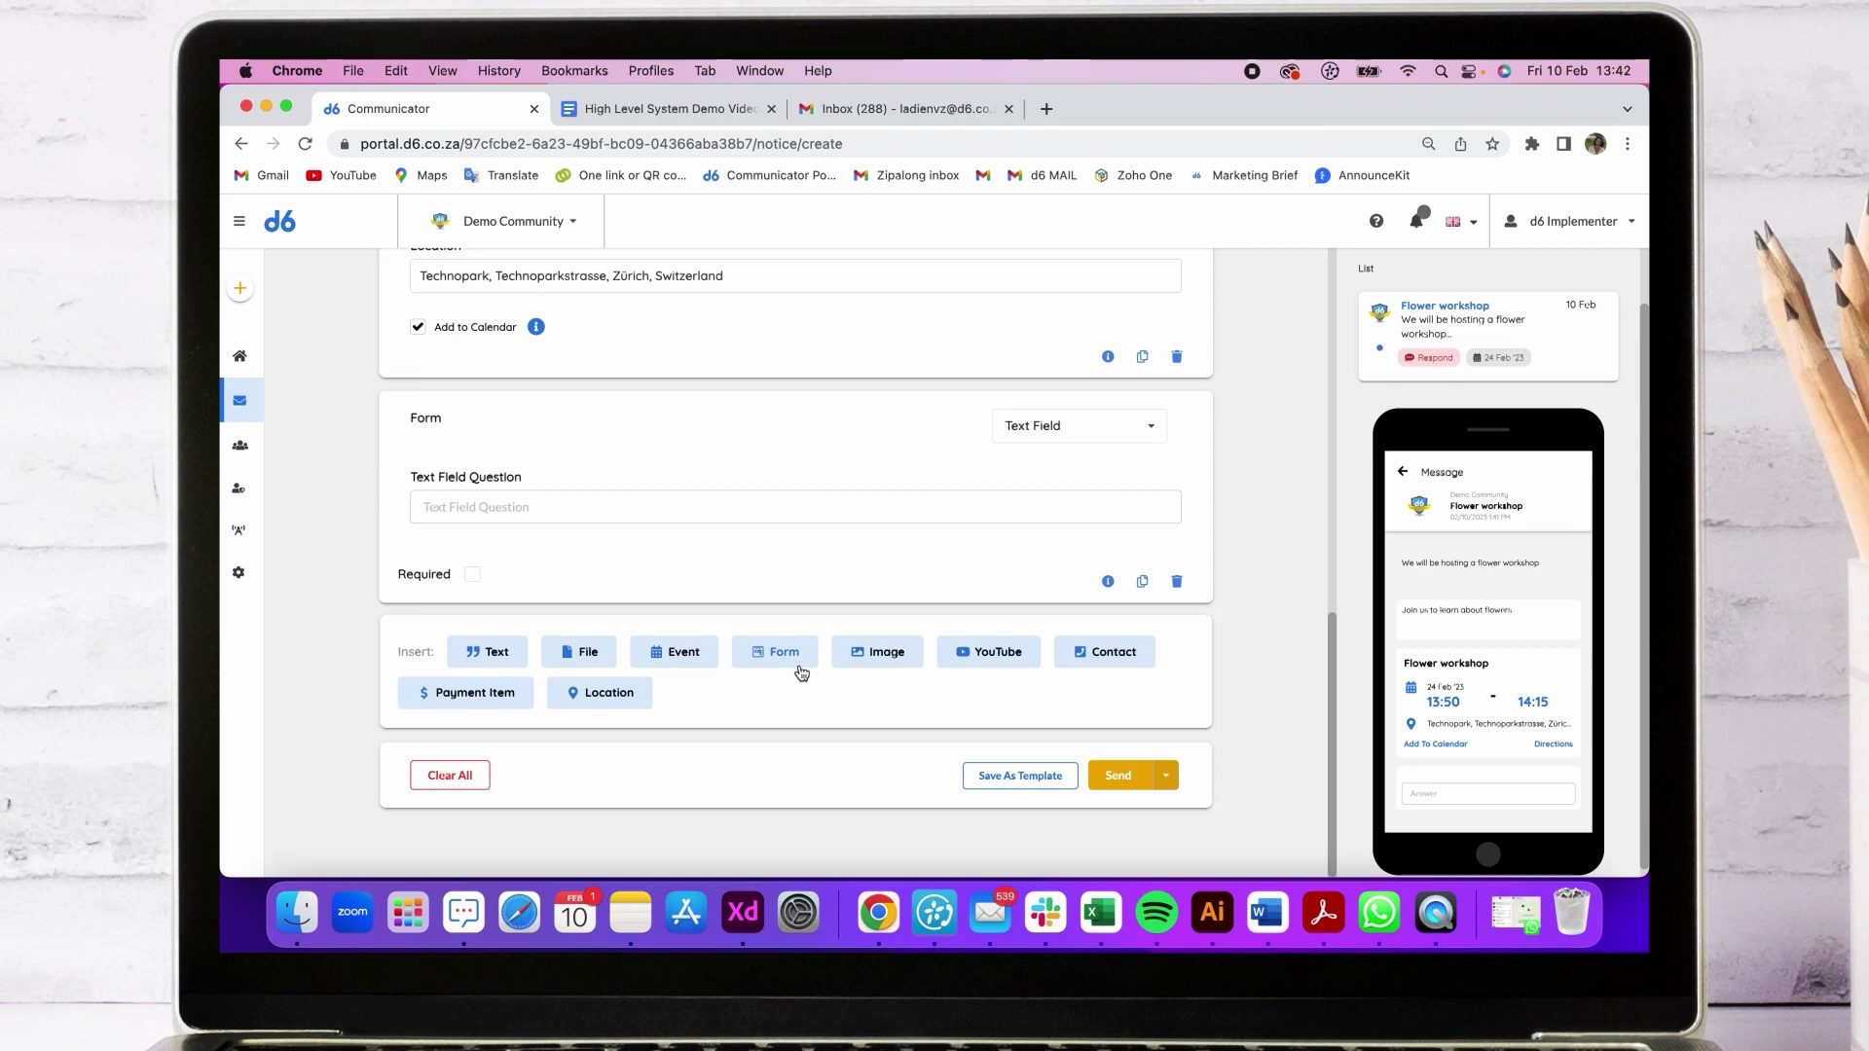
click(1047, 438)
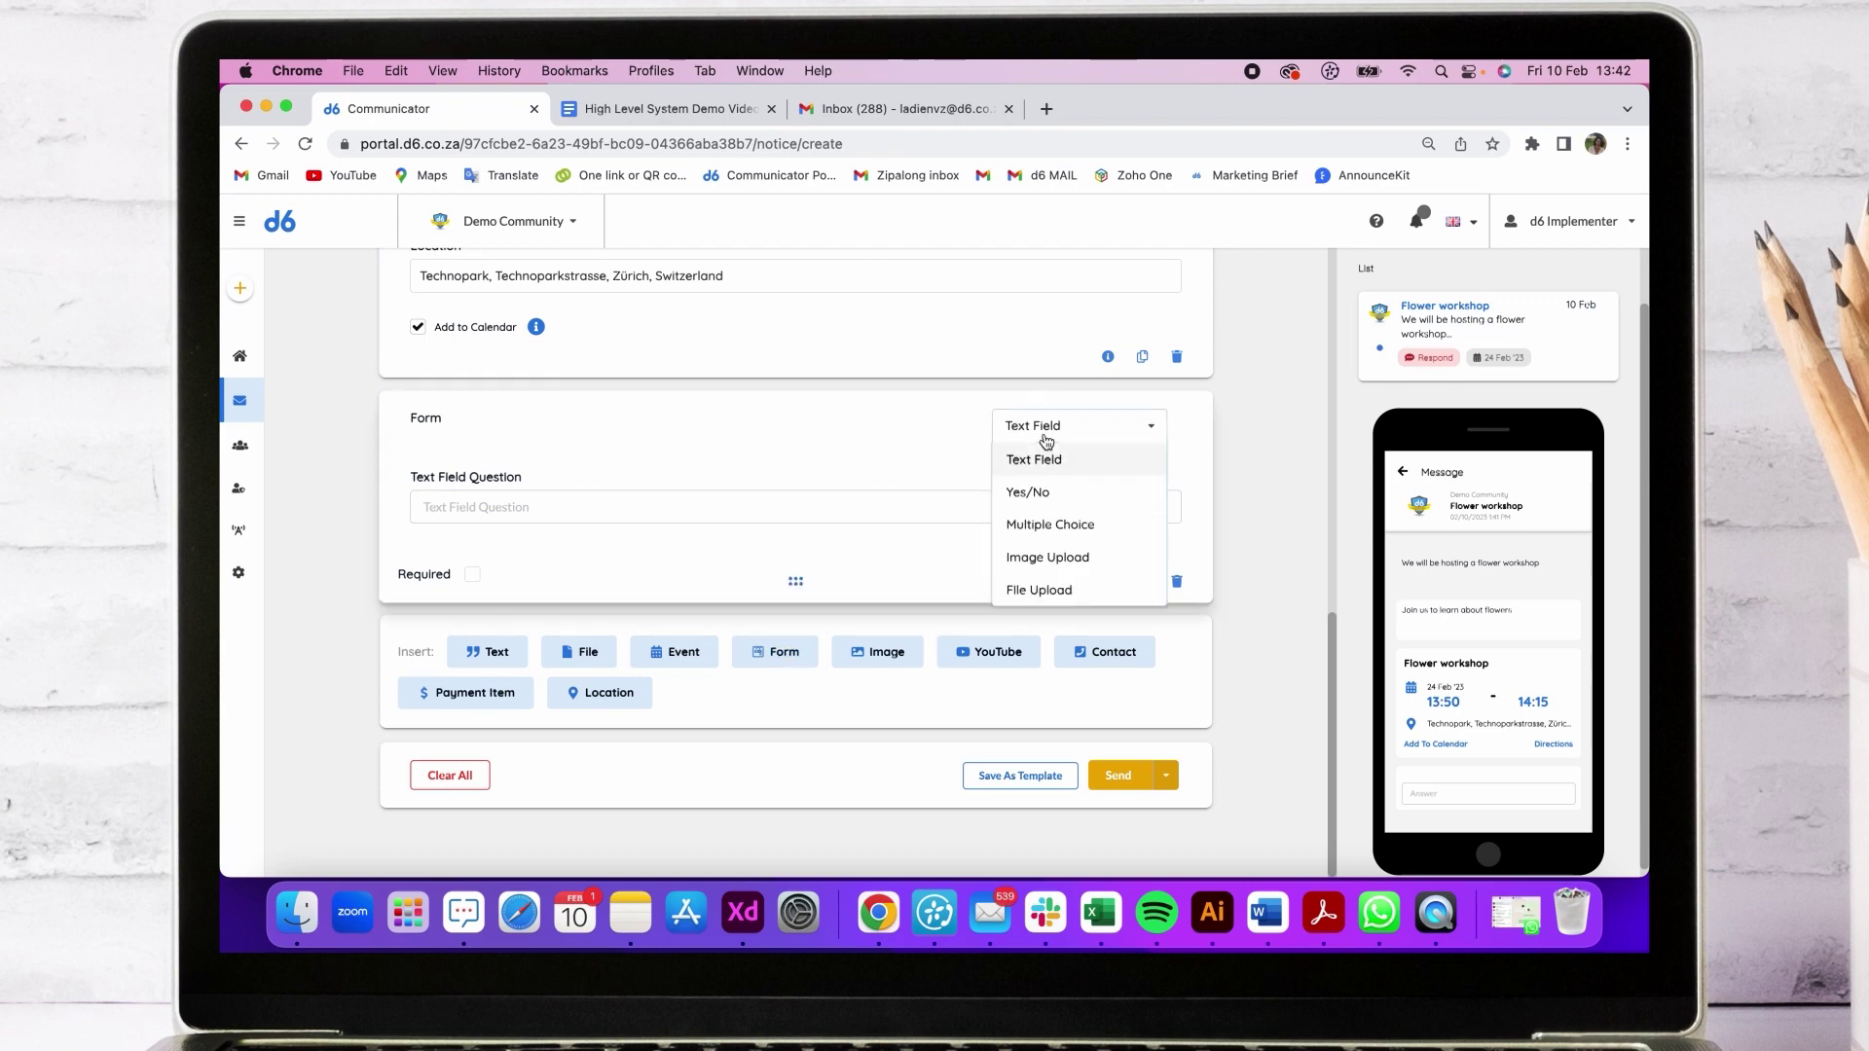
click(1076, 497)
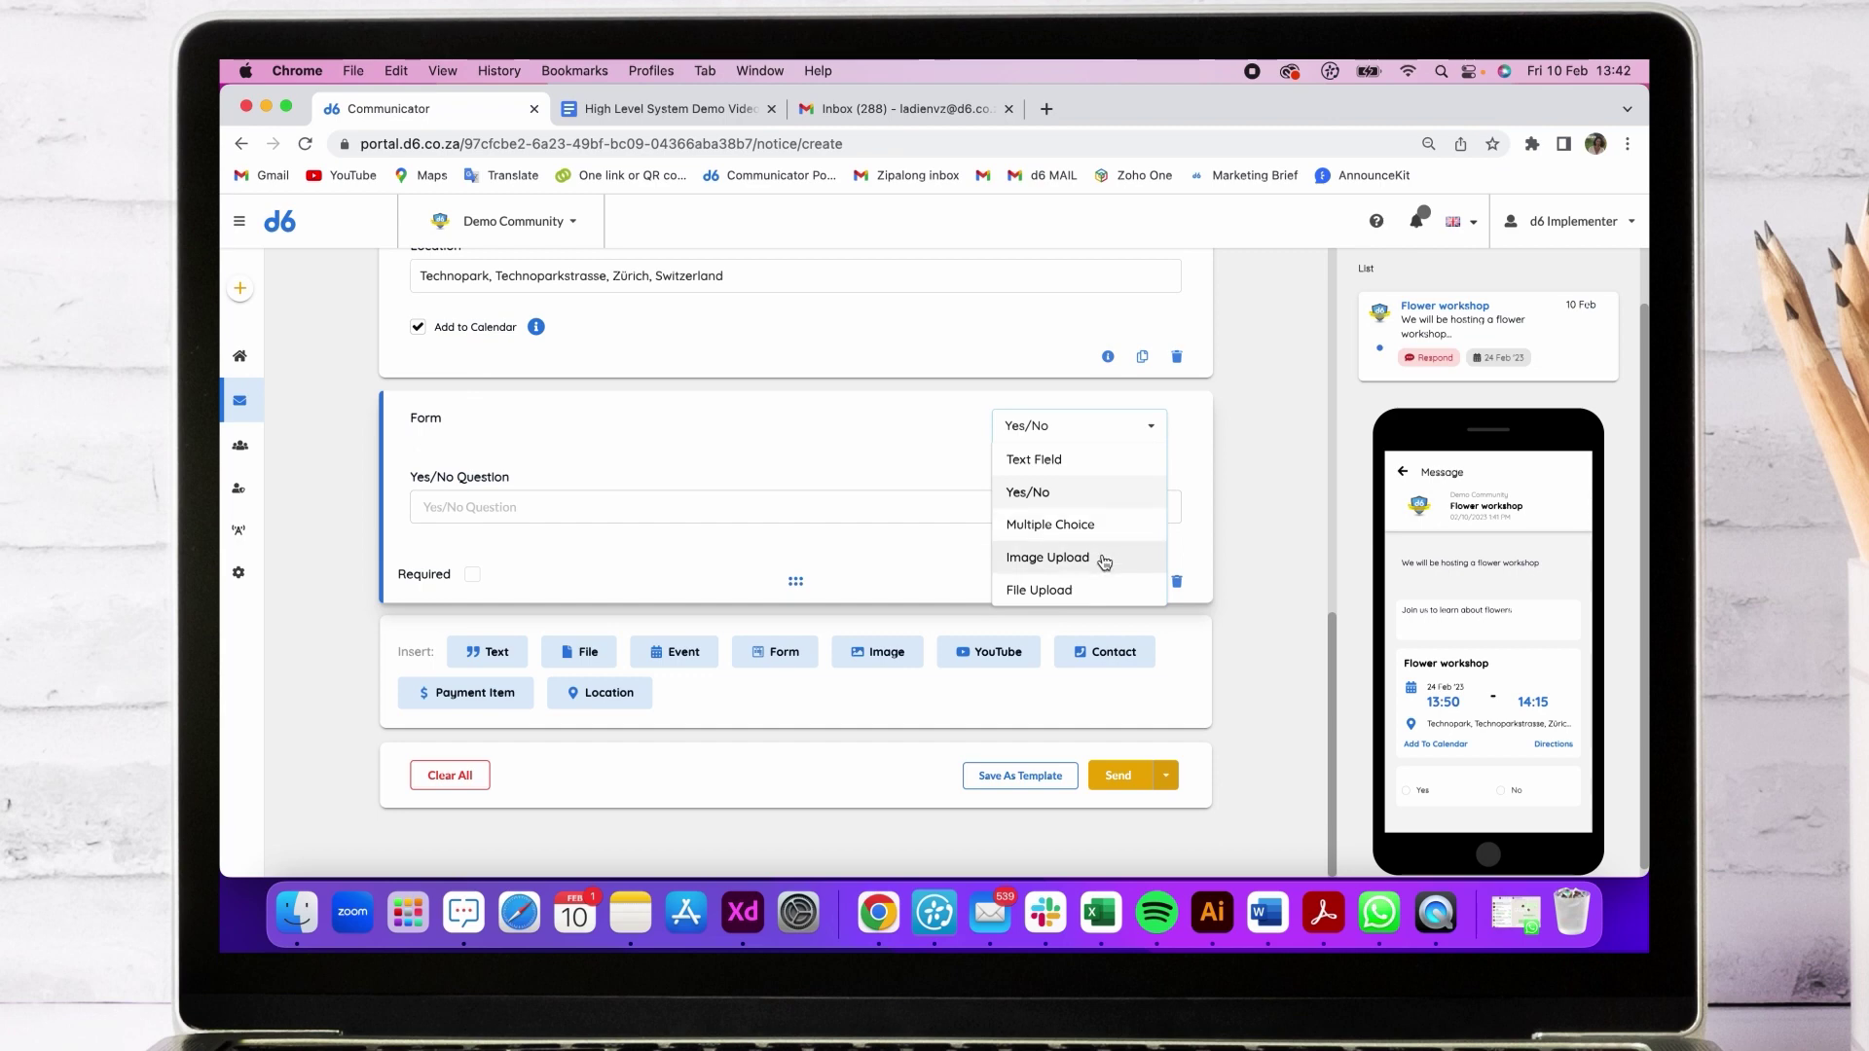
click(636, 508)
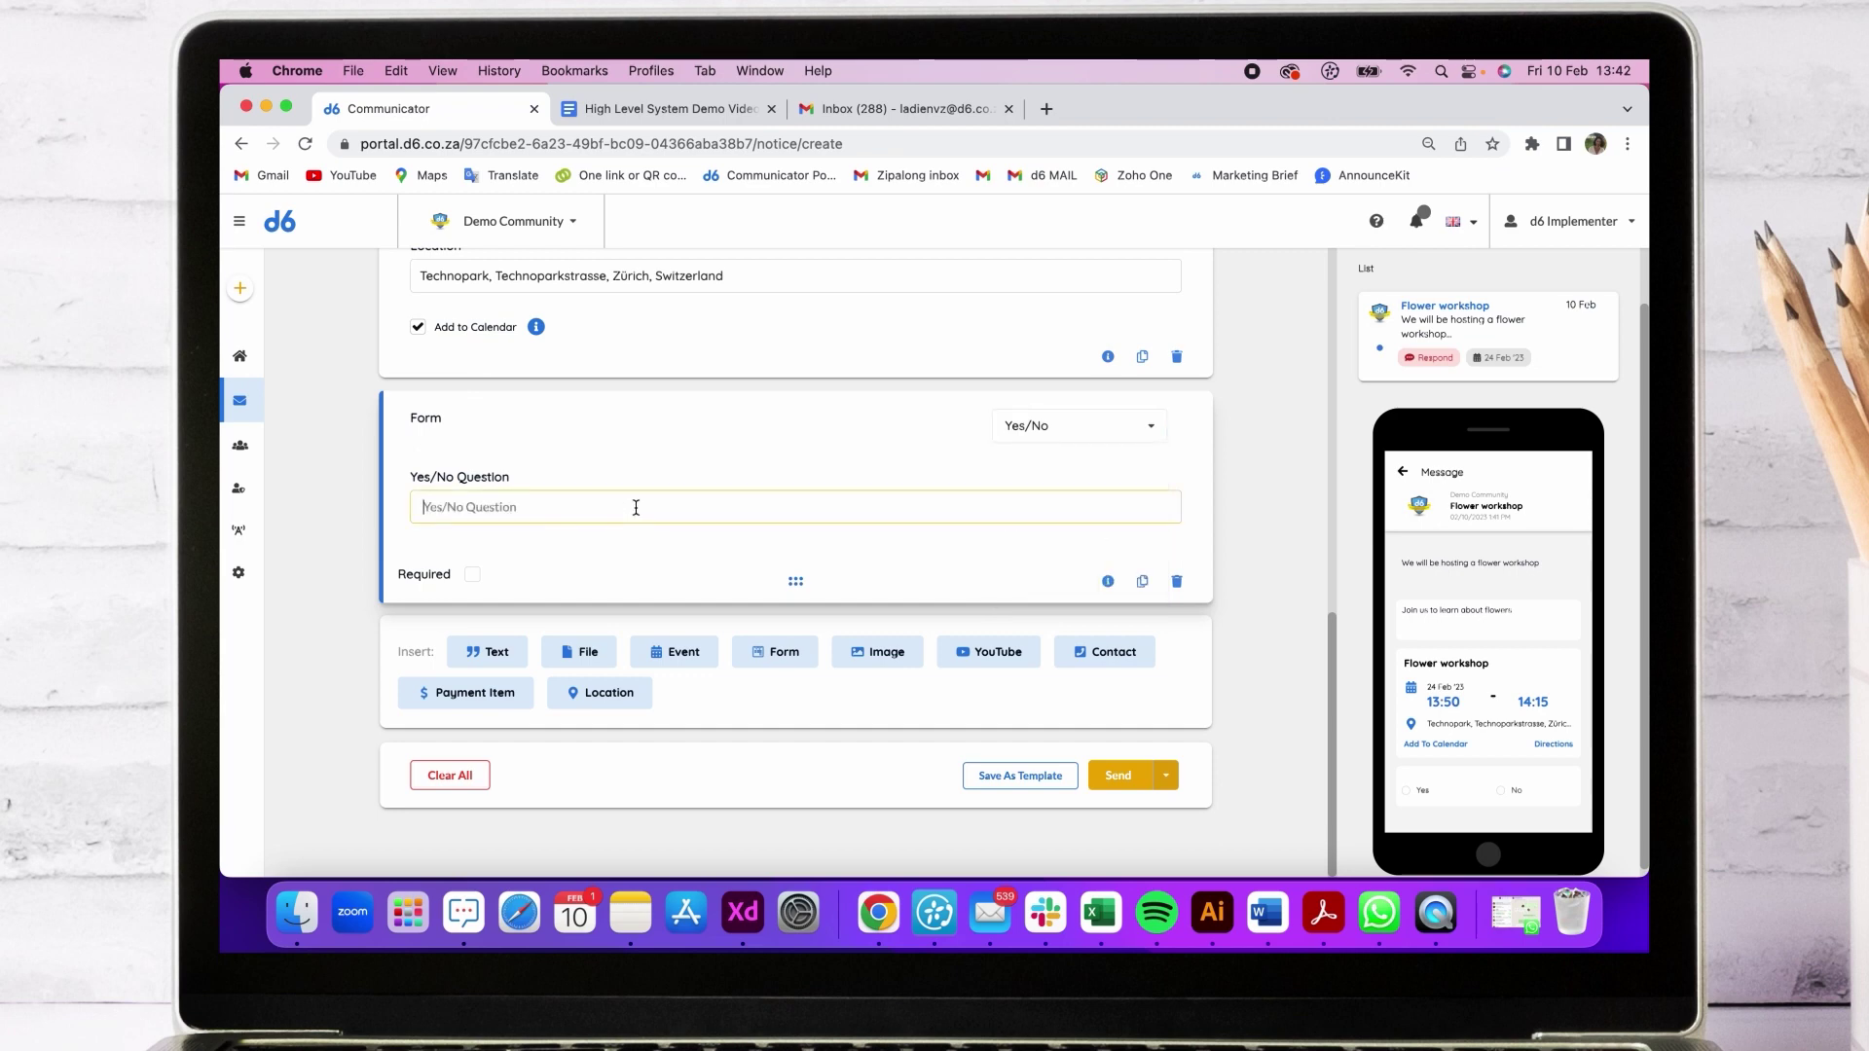
text(Will you join?)
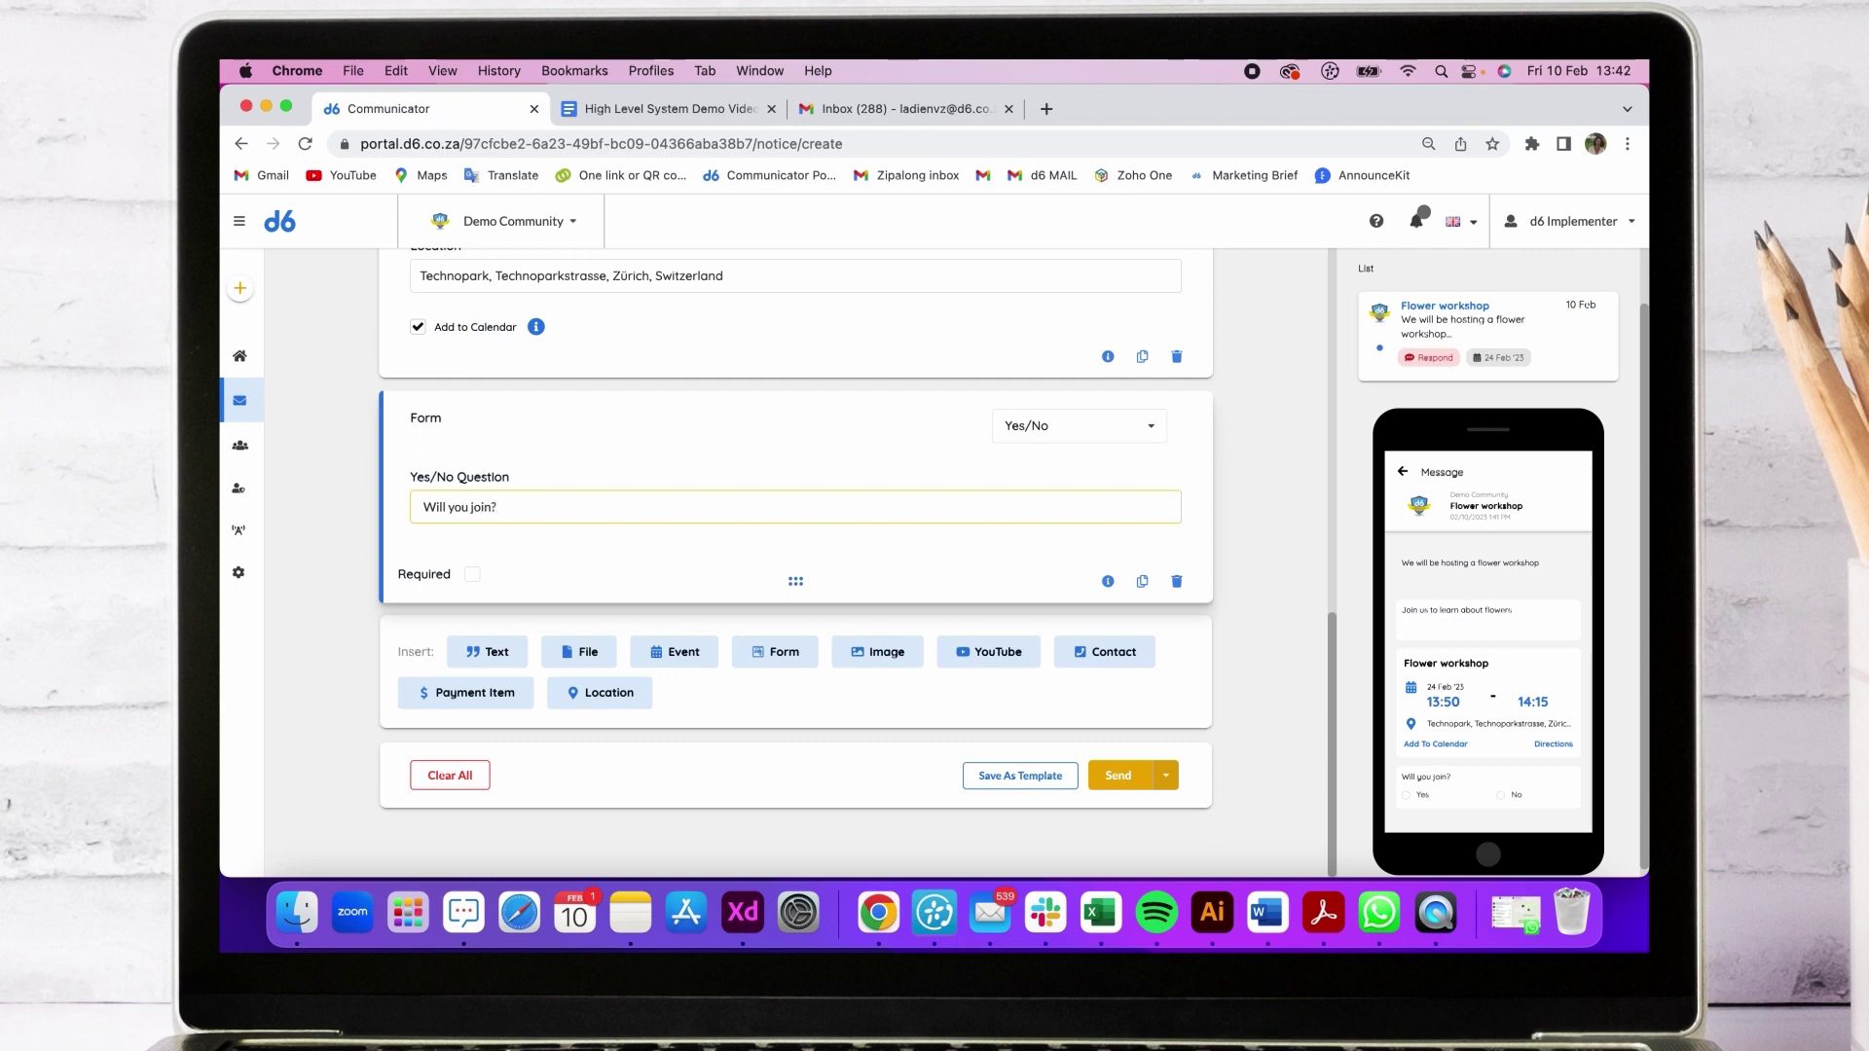
click(888, 651)
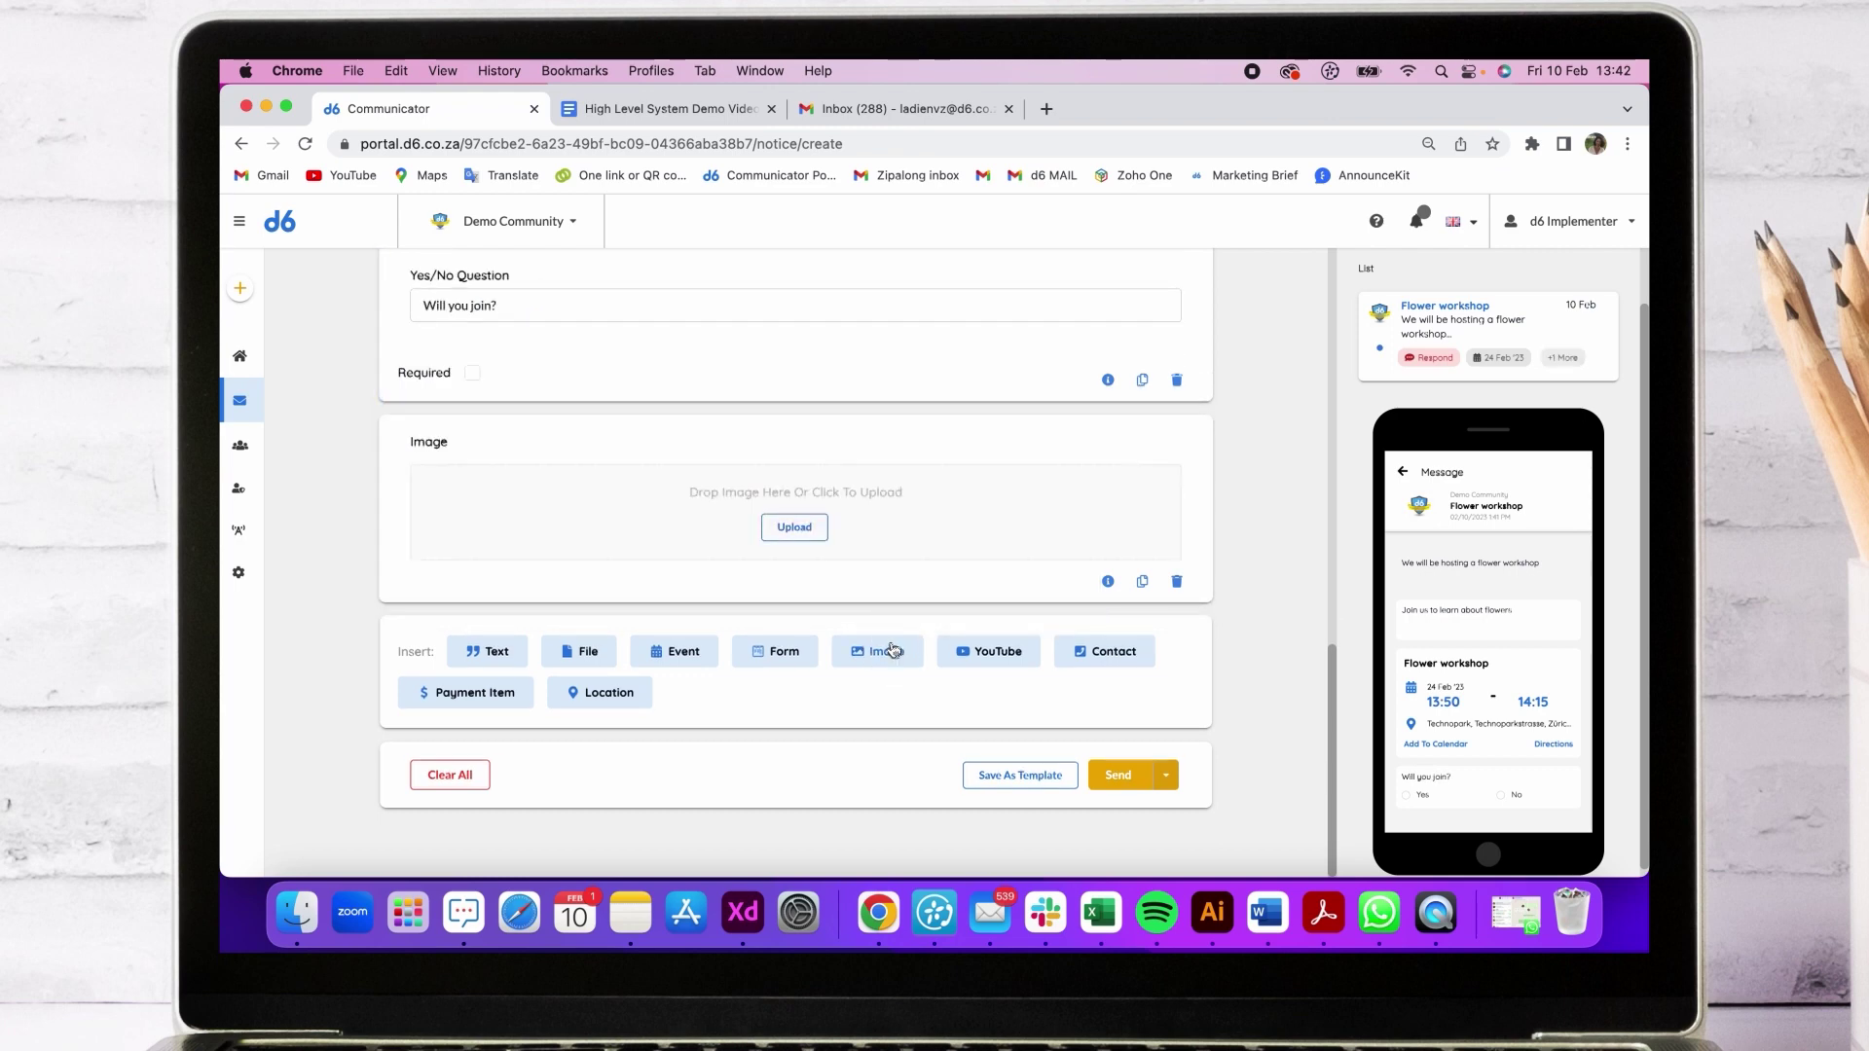
Upload the first flower jpg from Downloads into the message's image block.
click(810, 526)
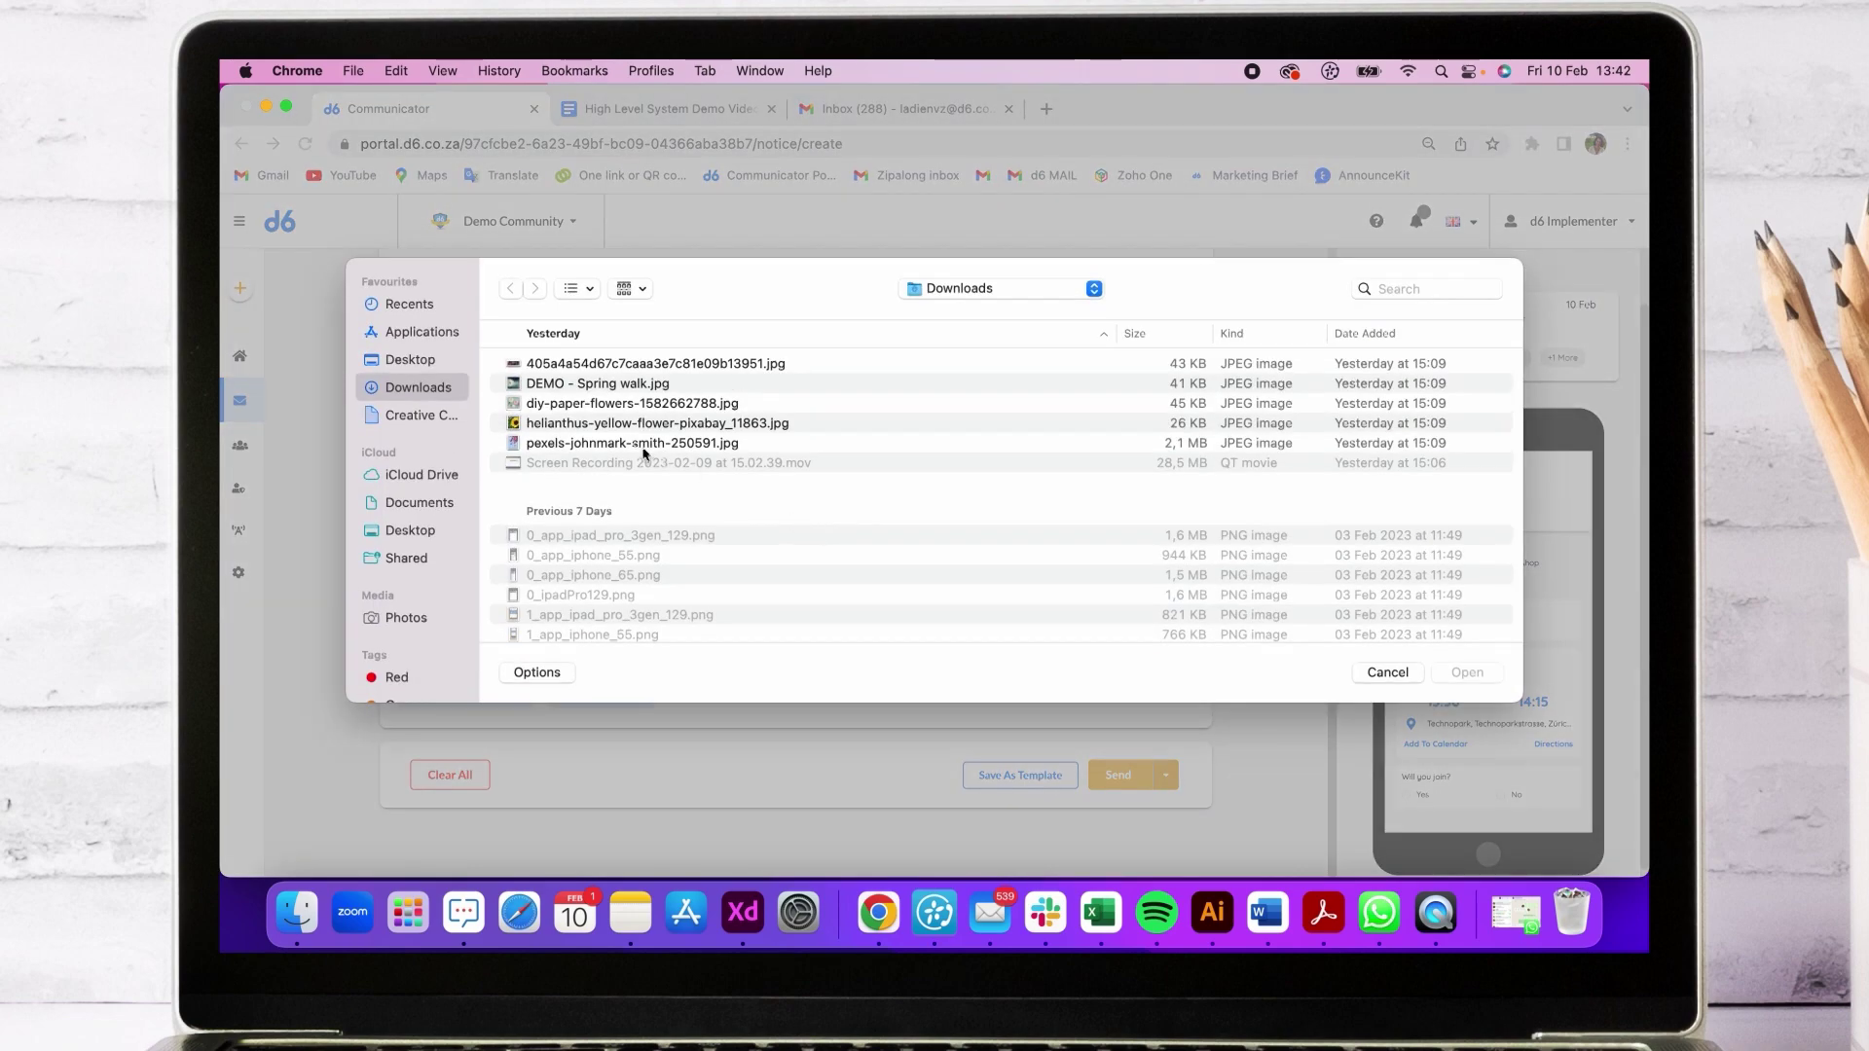
click(601, 365)
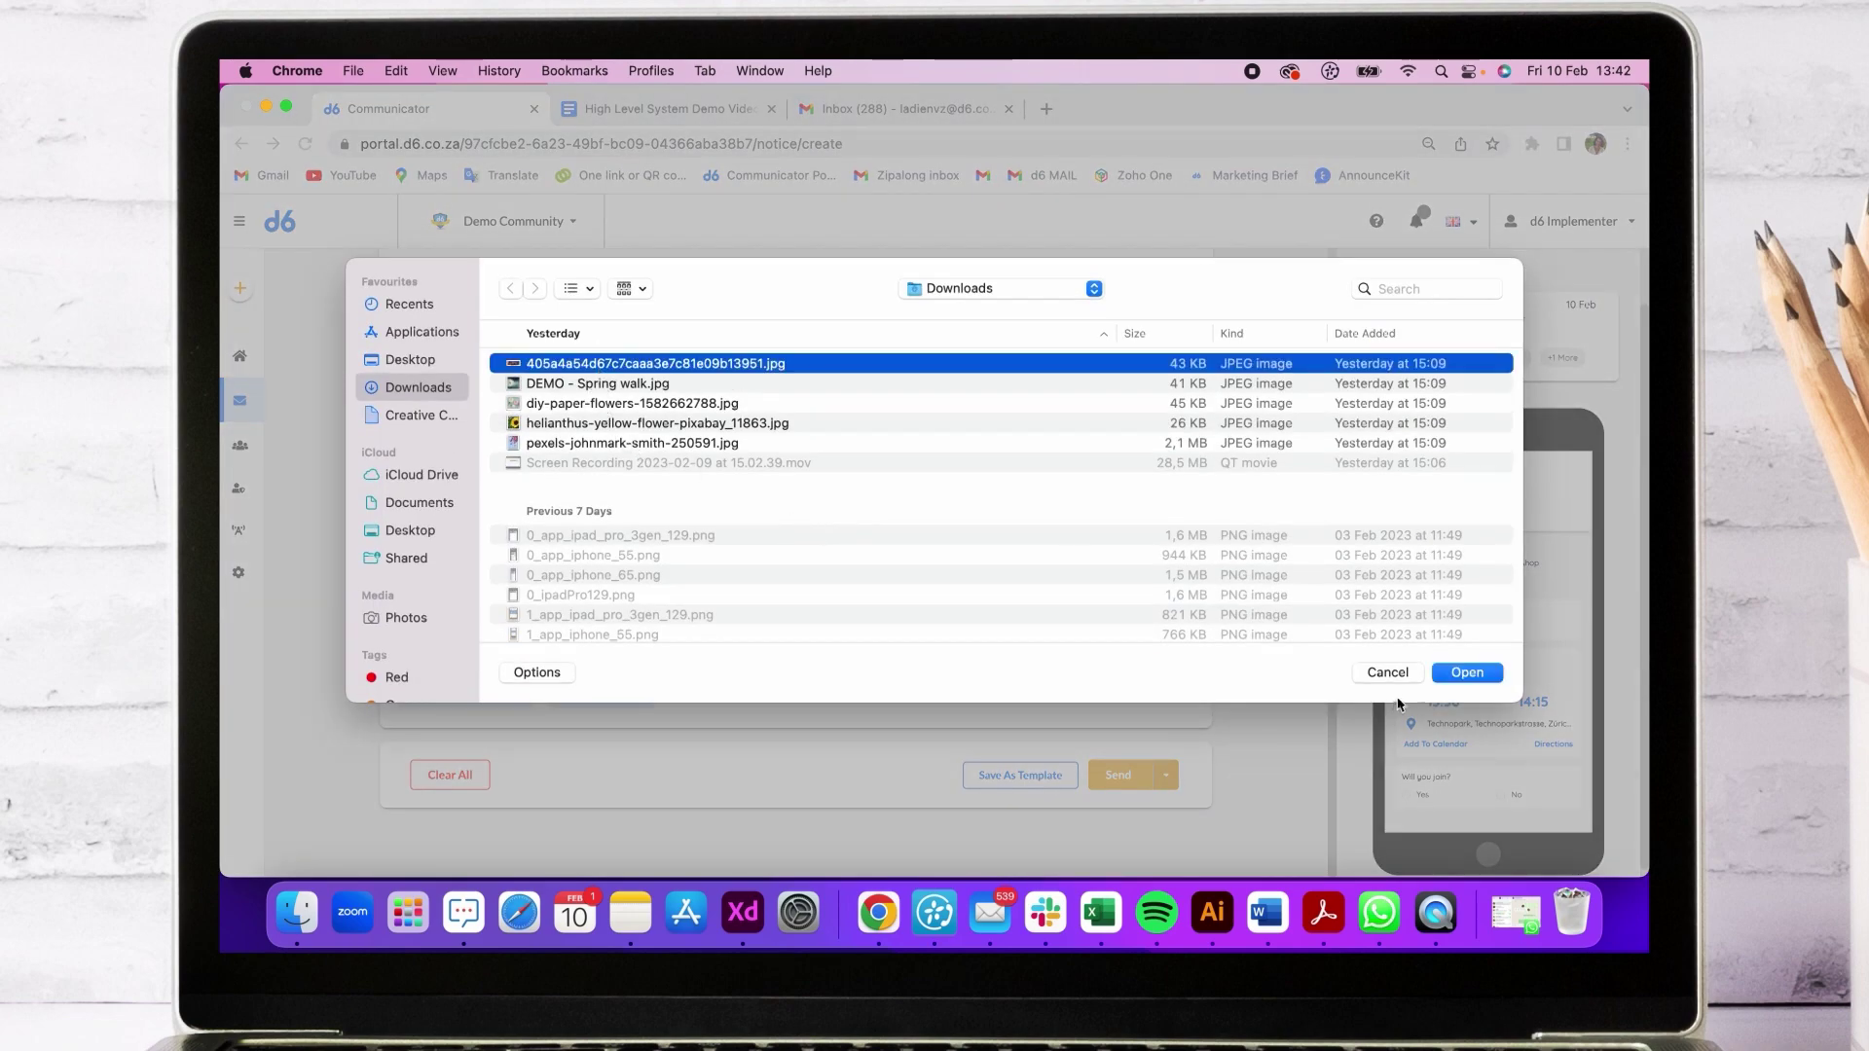
click(1451, 678)
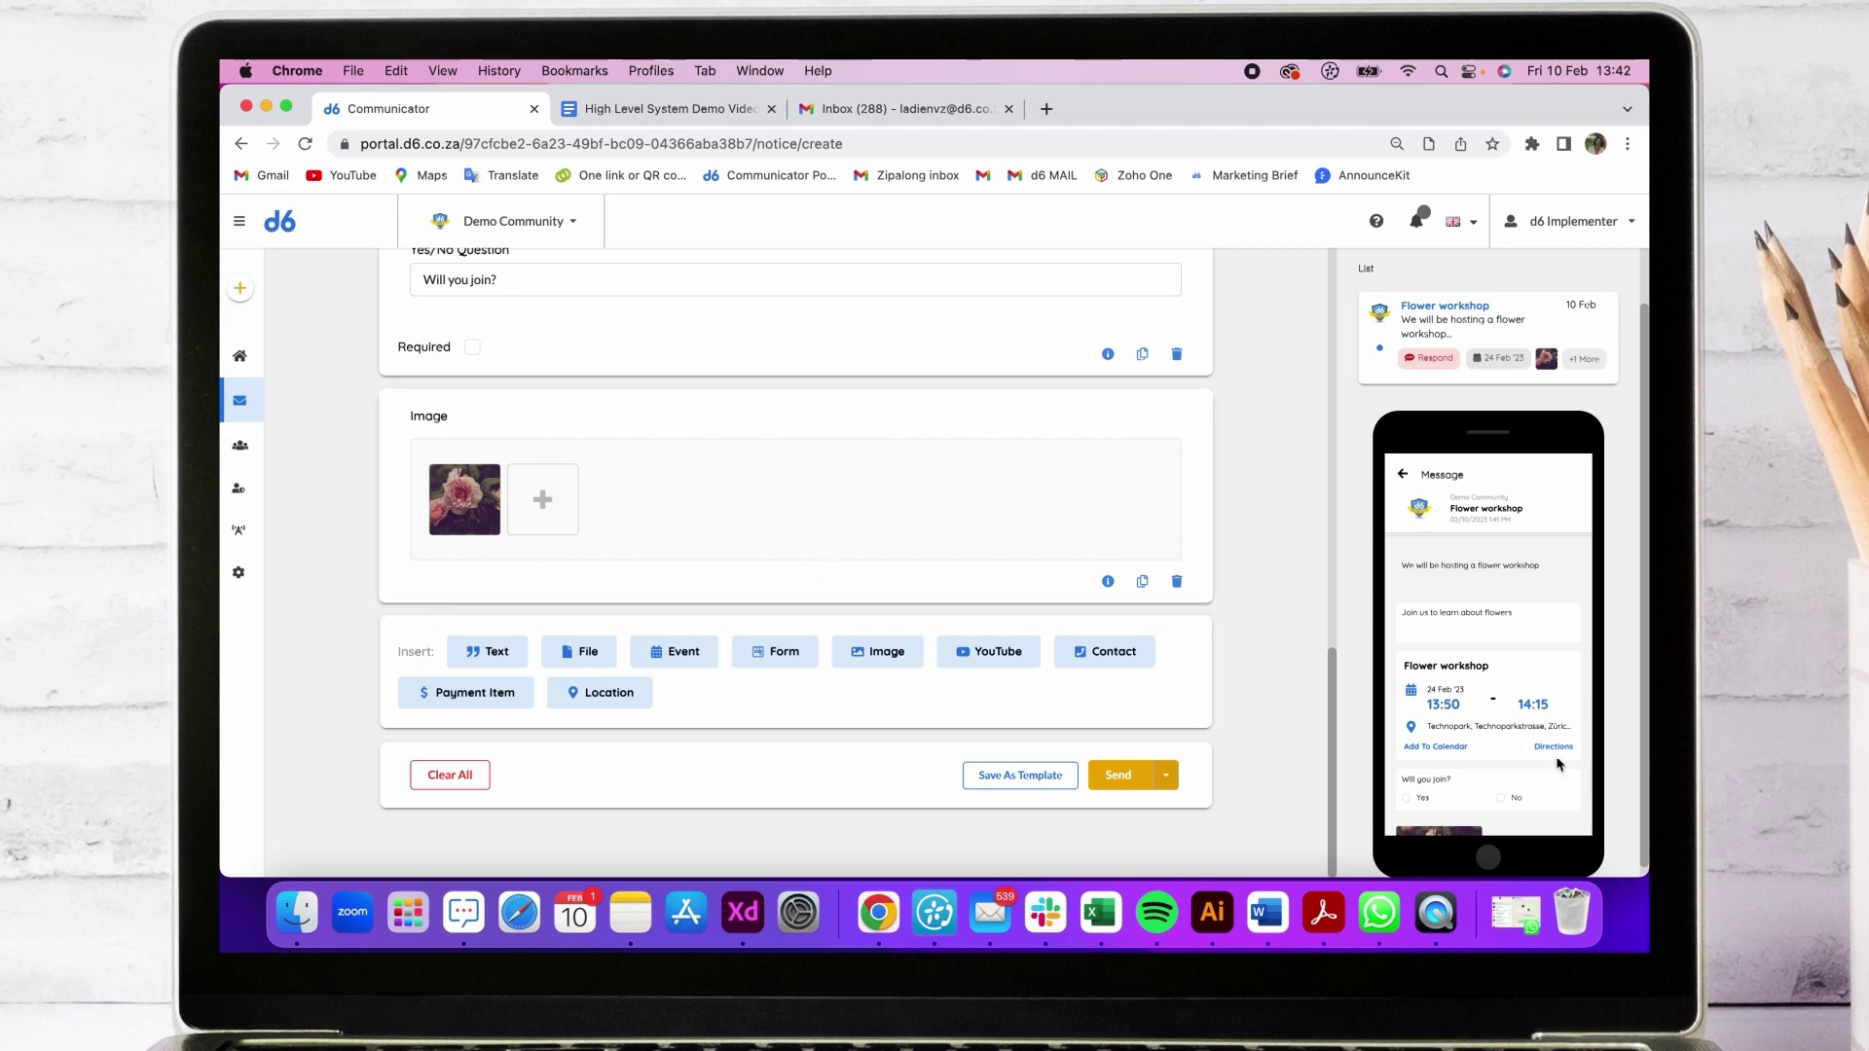
Add four more flower photos, starting with DEMO - Spring walk.jpg, and title the album 'Various flowers'.
scroll(1558, 764, down, 3)
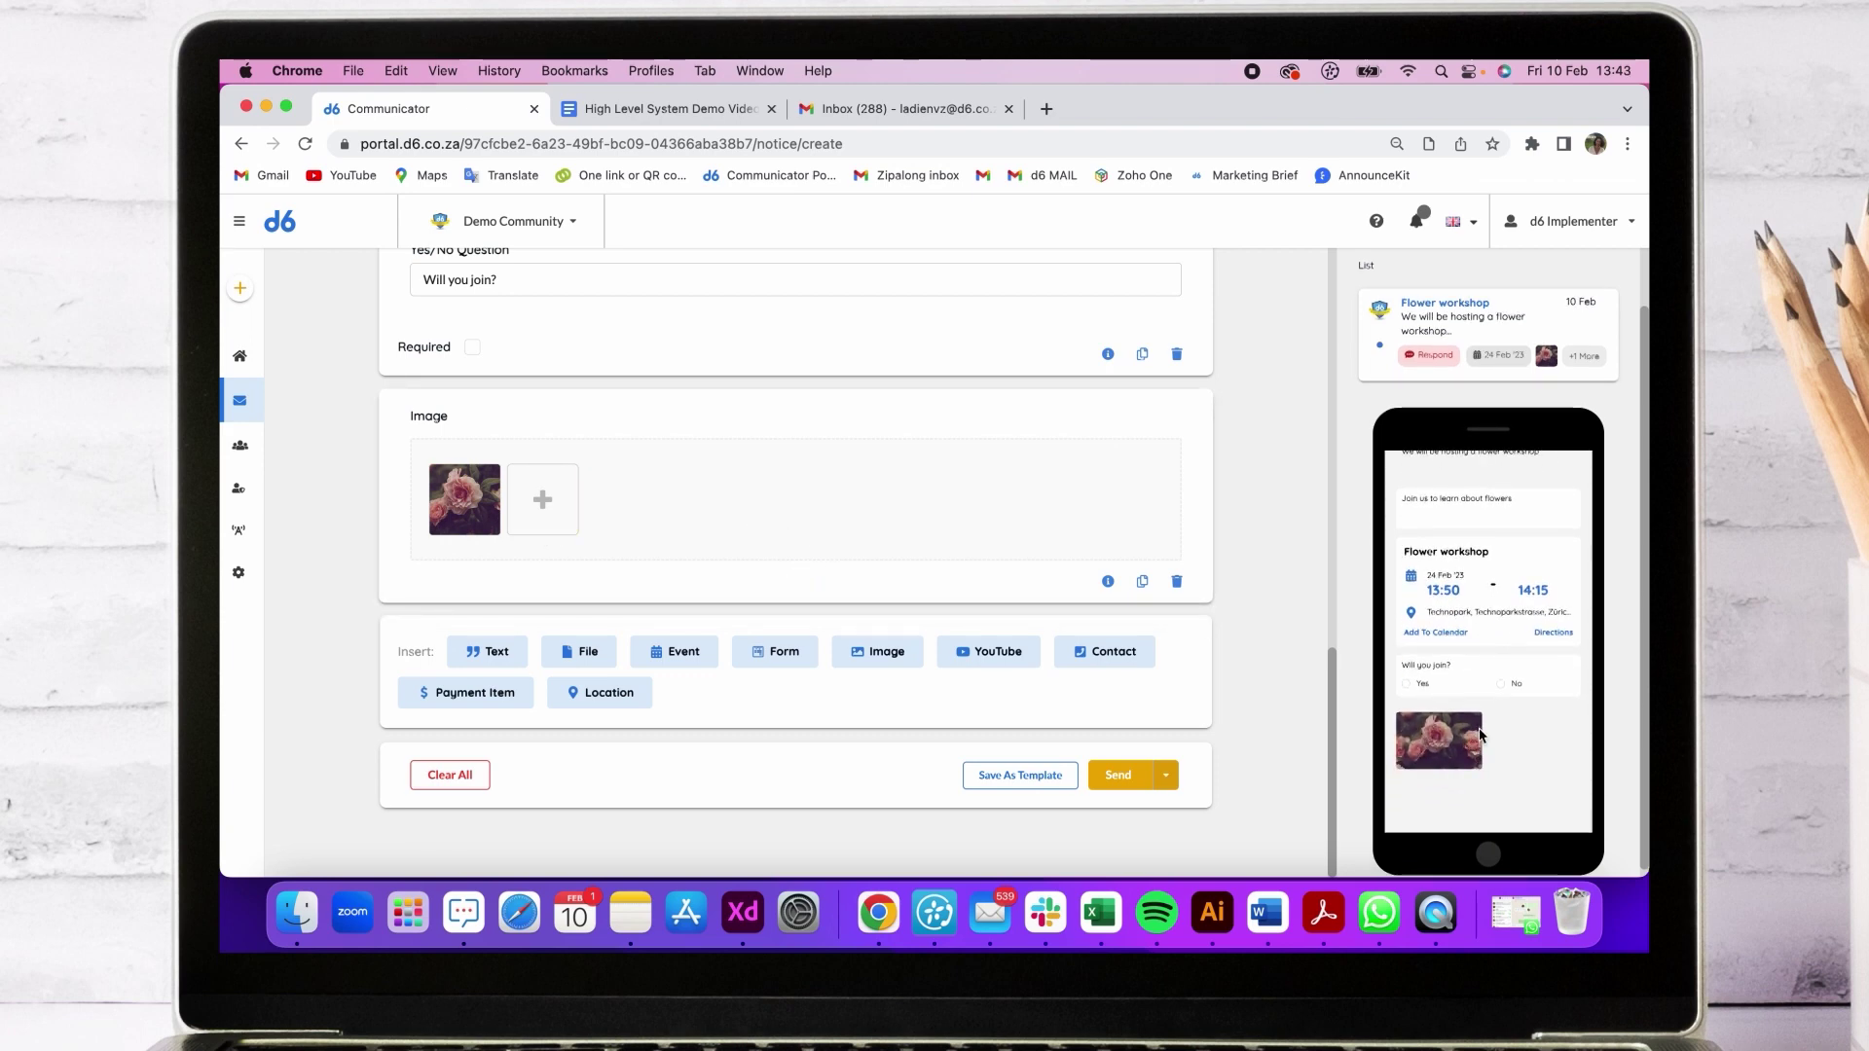
click(542, 500)
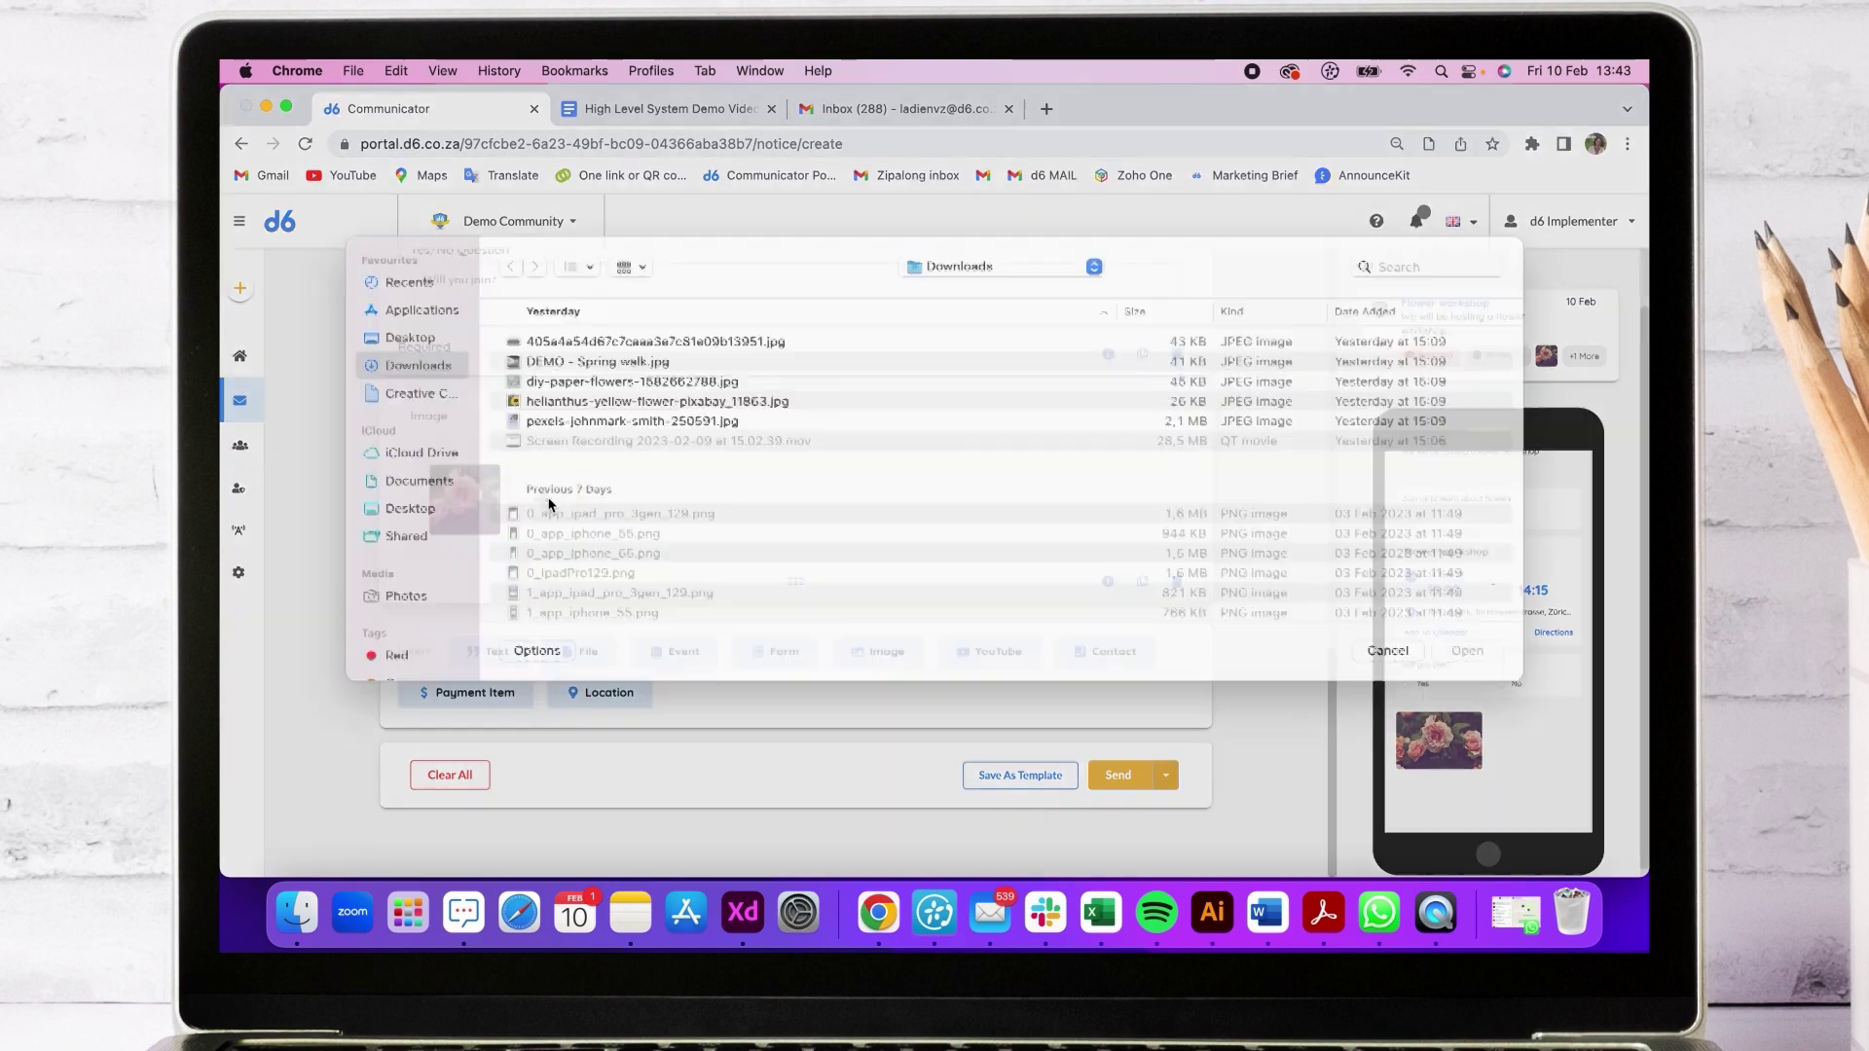
click(620, 385)
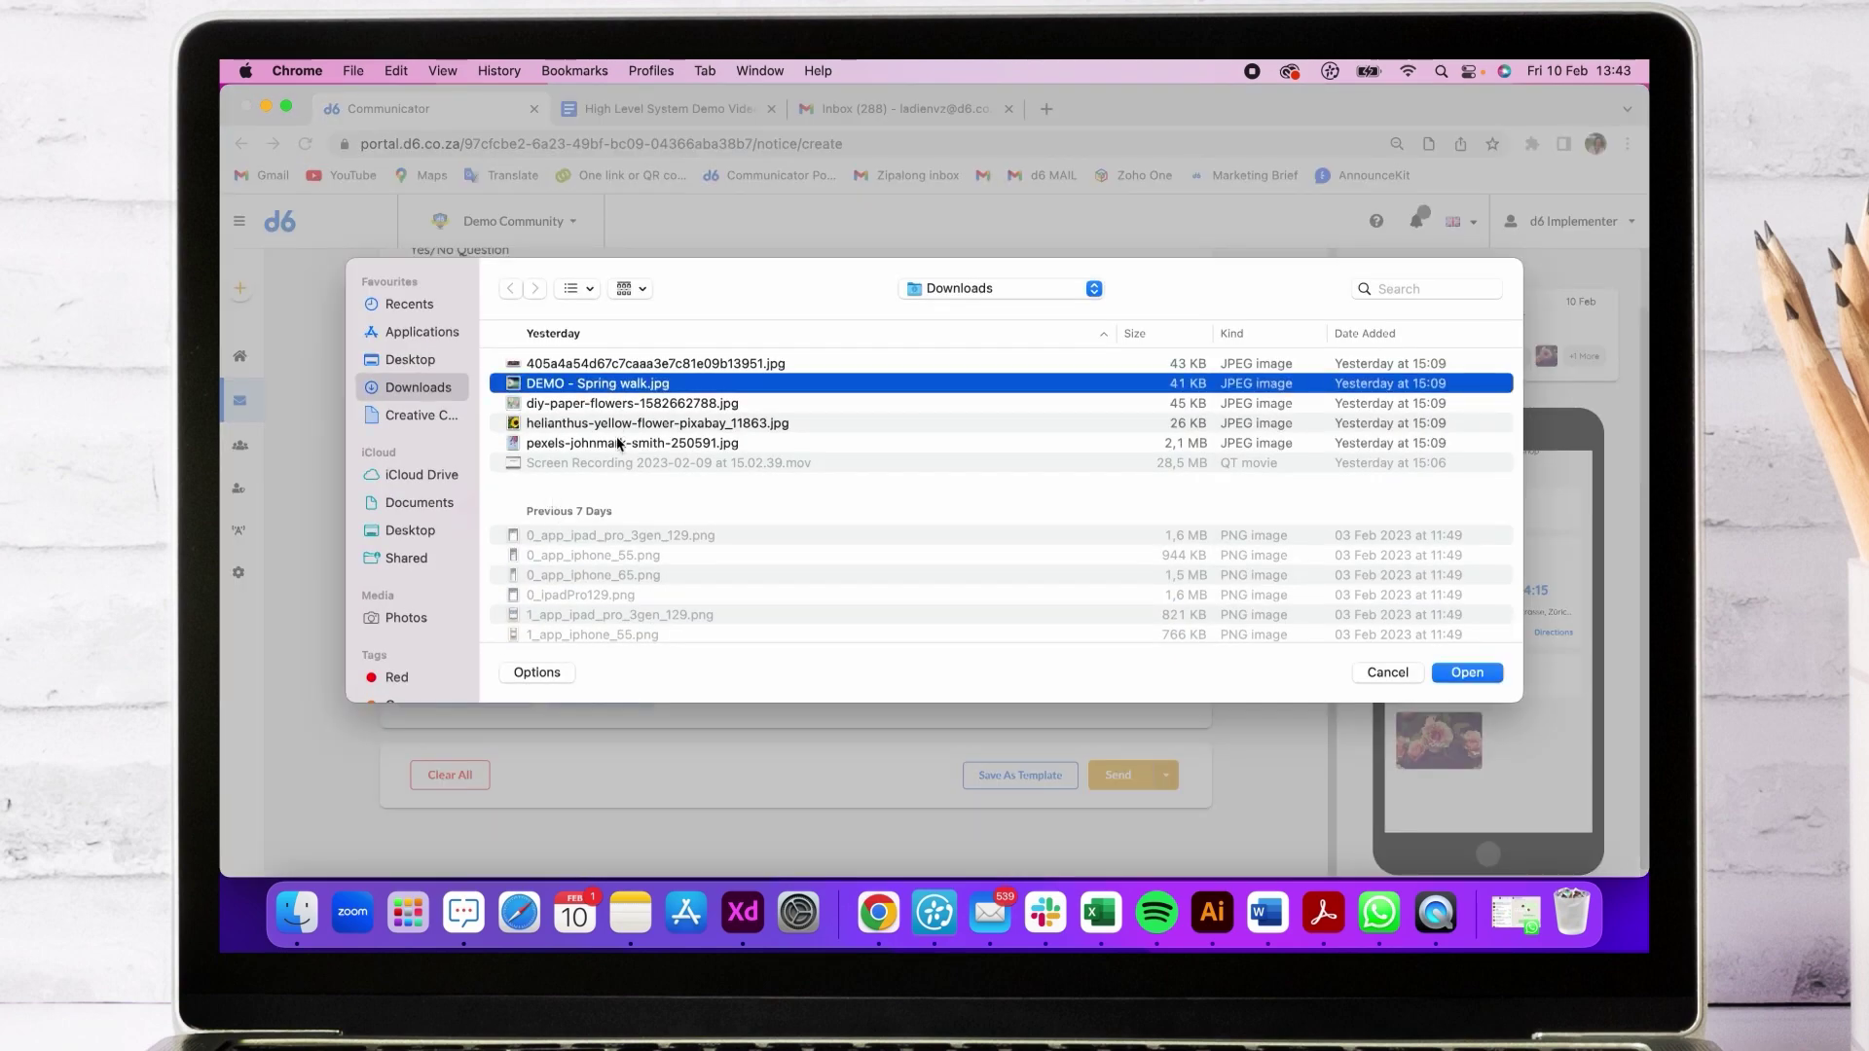
shift+click(619, 444)
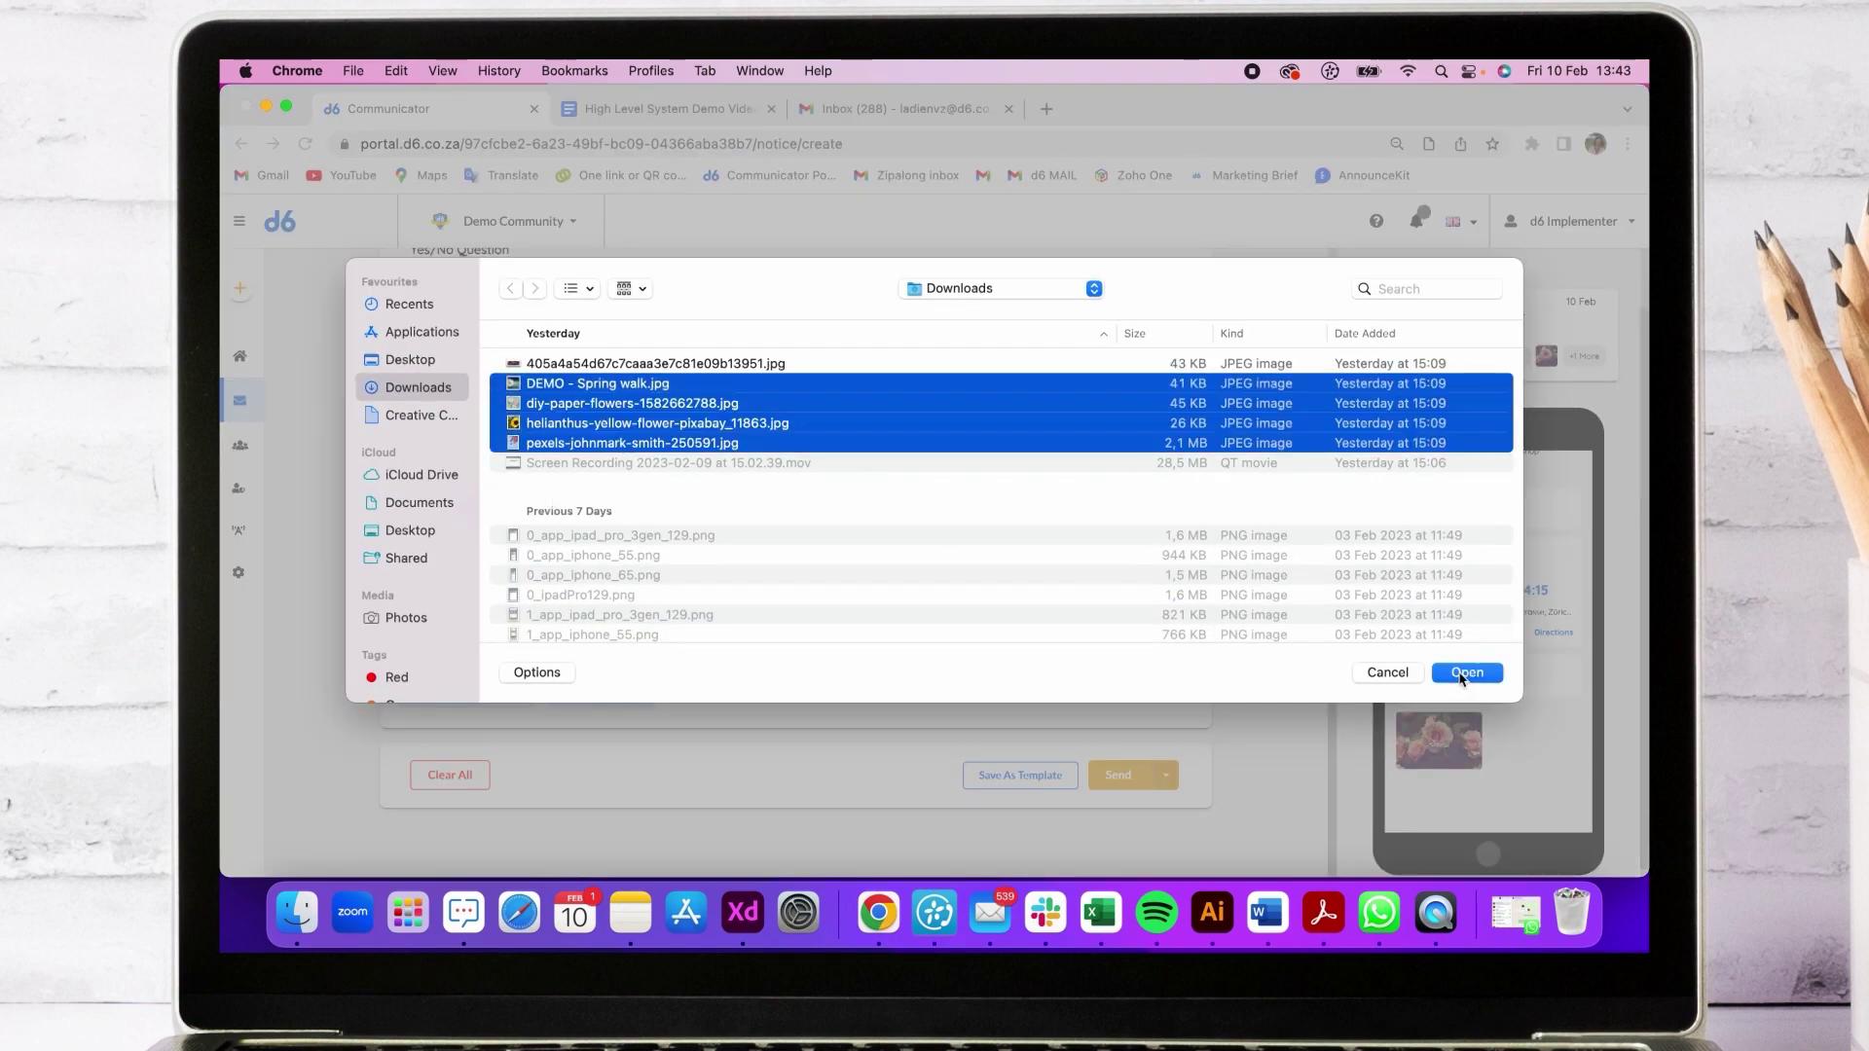
click(1466, 673)
click(561, 516)
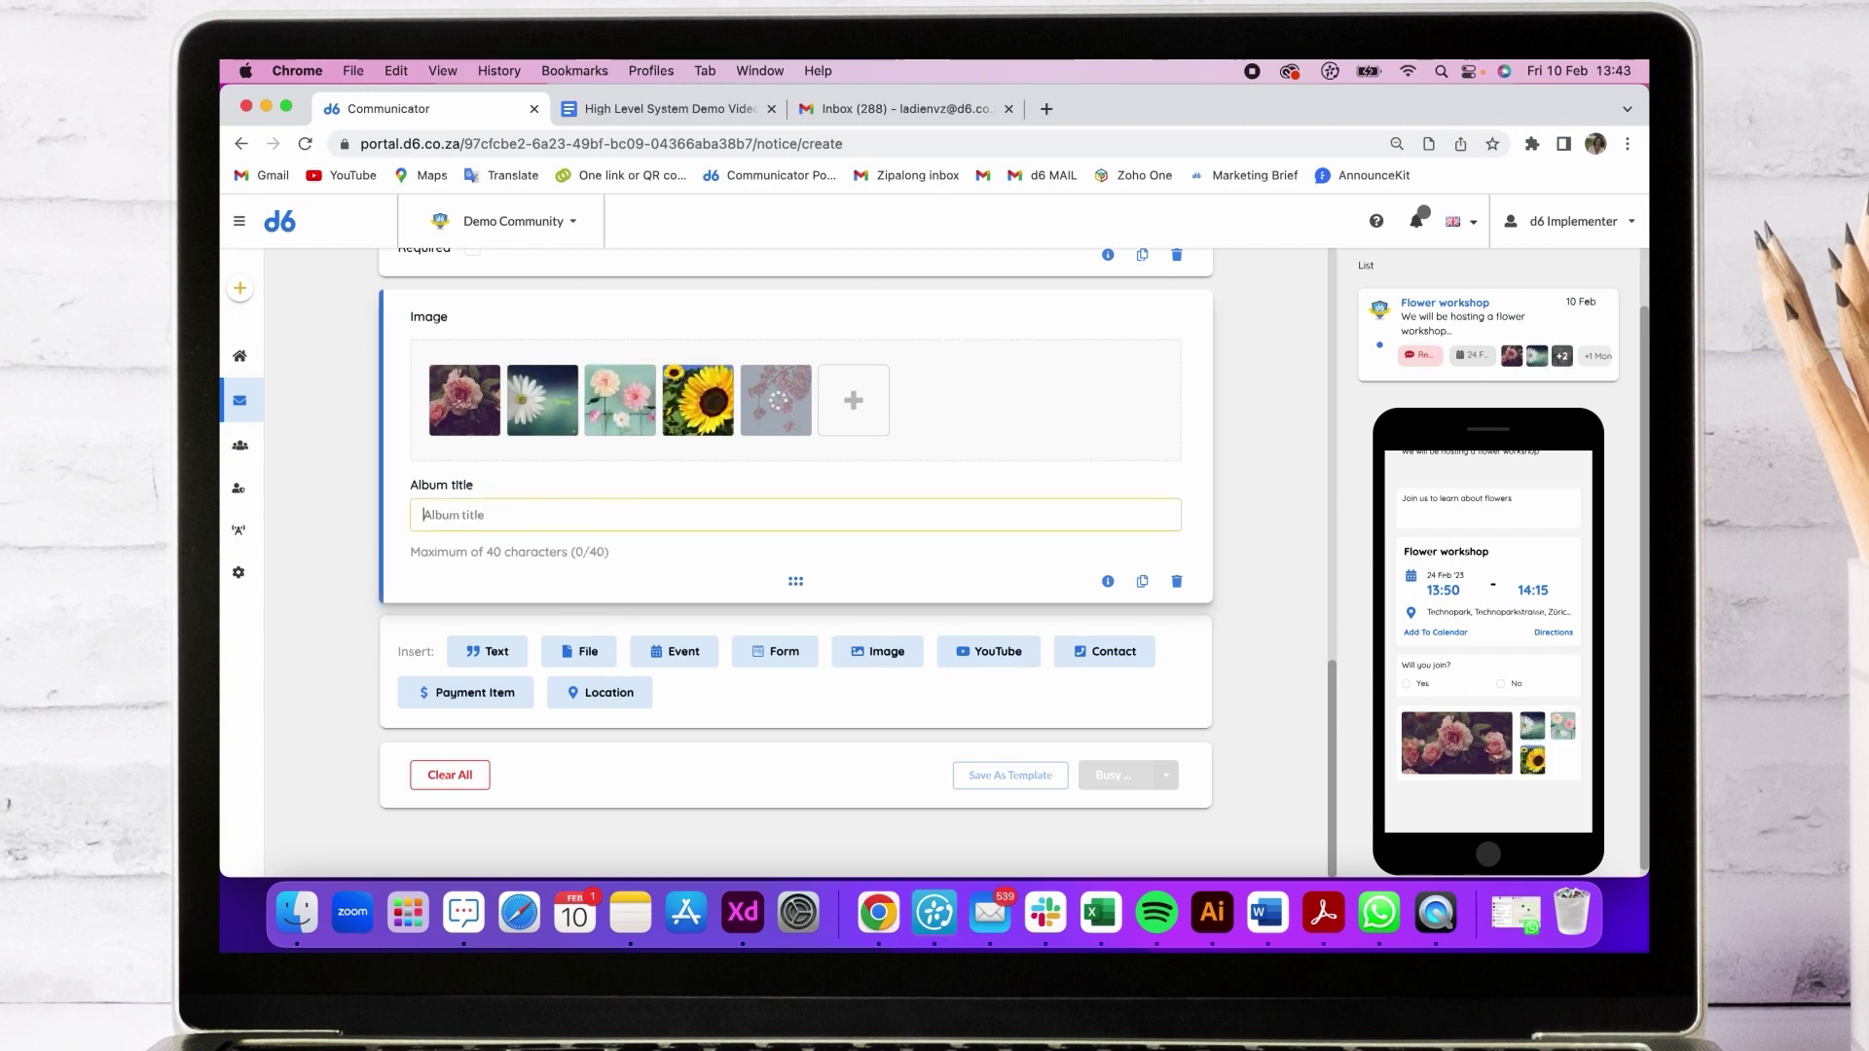
text(Various flowers)
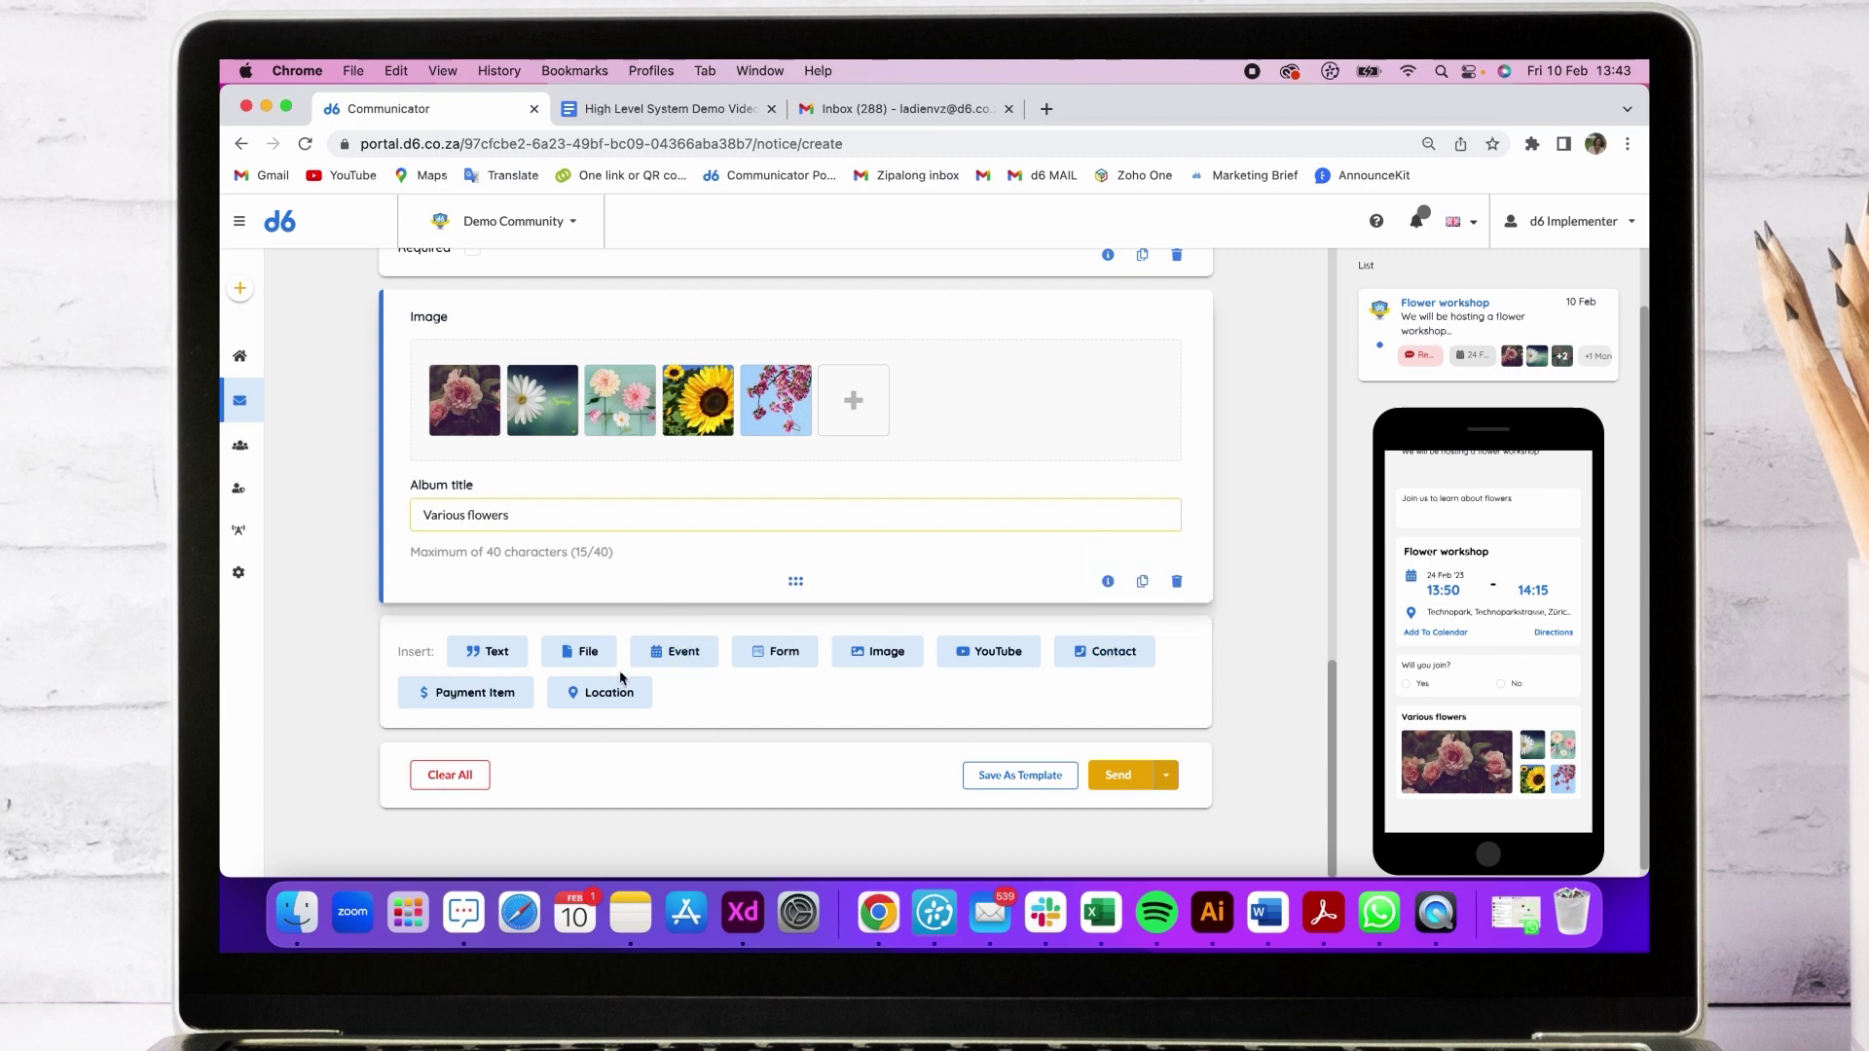
Insert a Fixed payment item titled 'Flower workshop' with an amount of R 20.00.
click(492, 696)
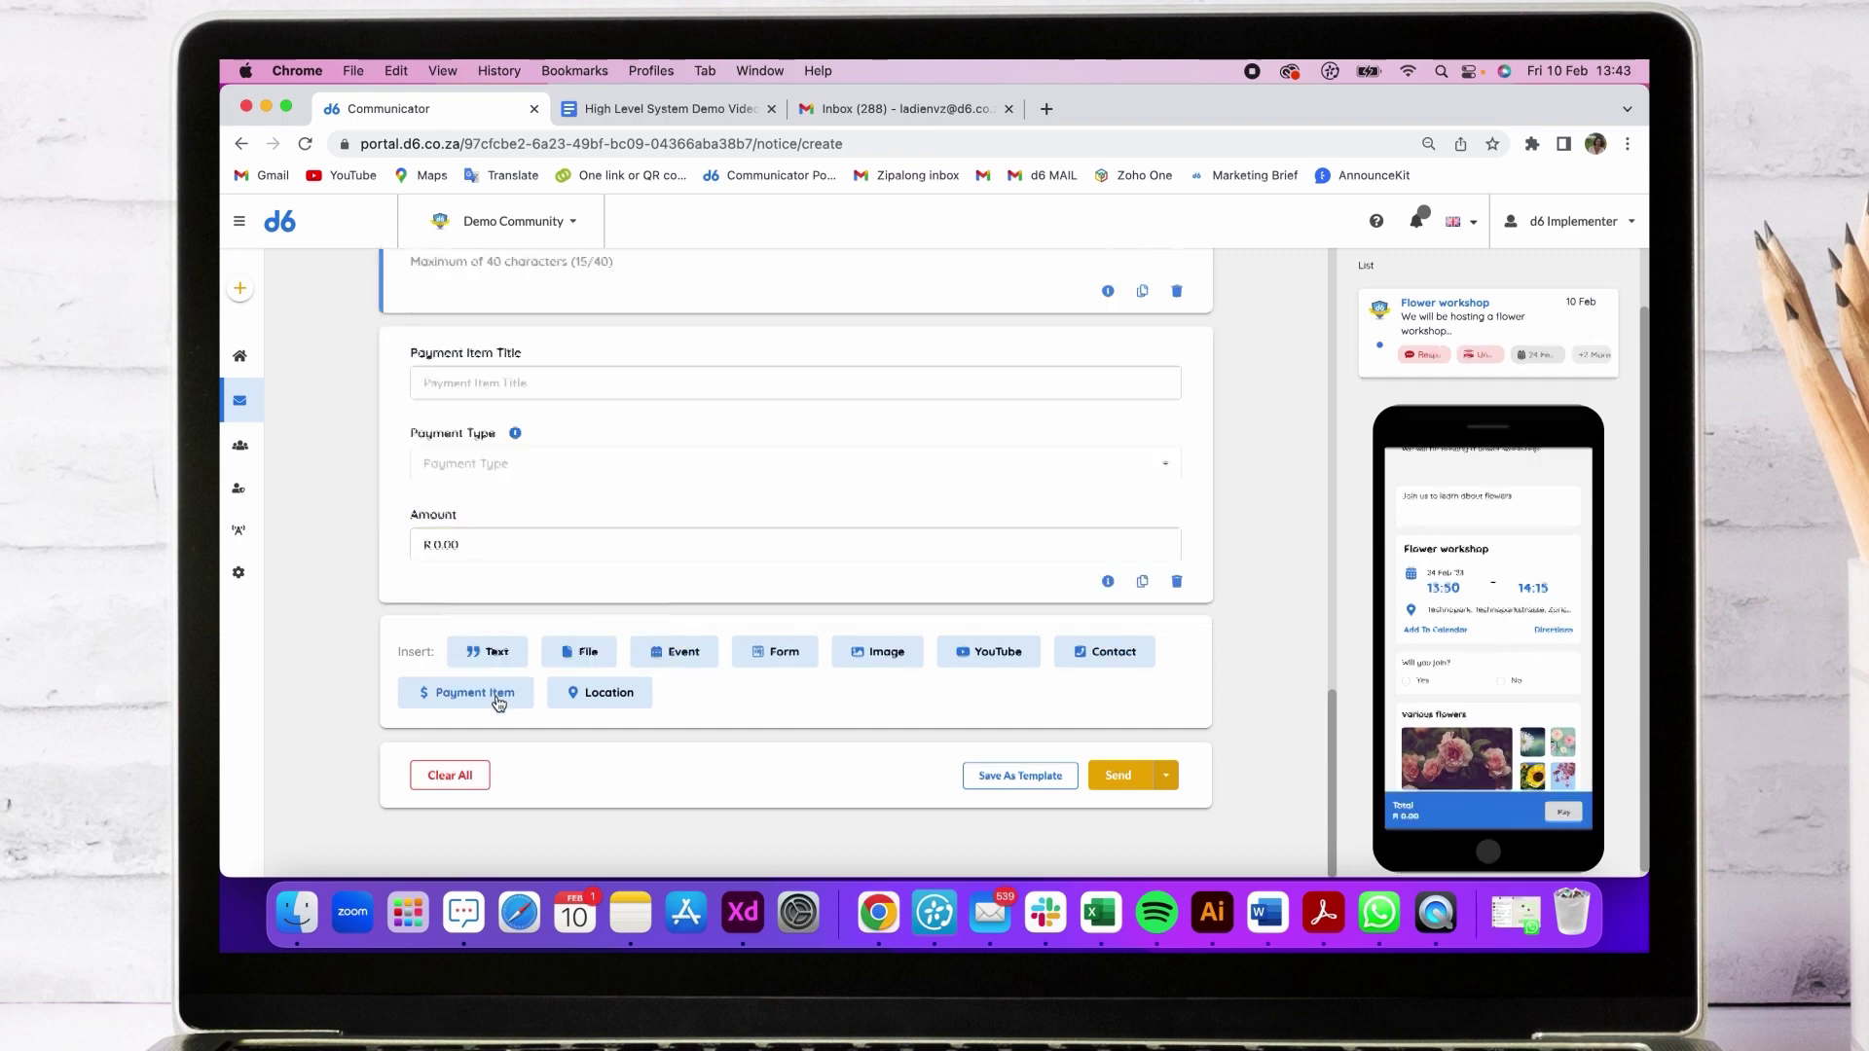
click(537, 383)
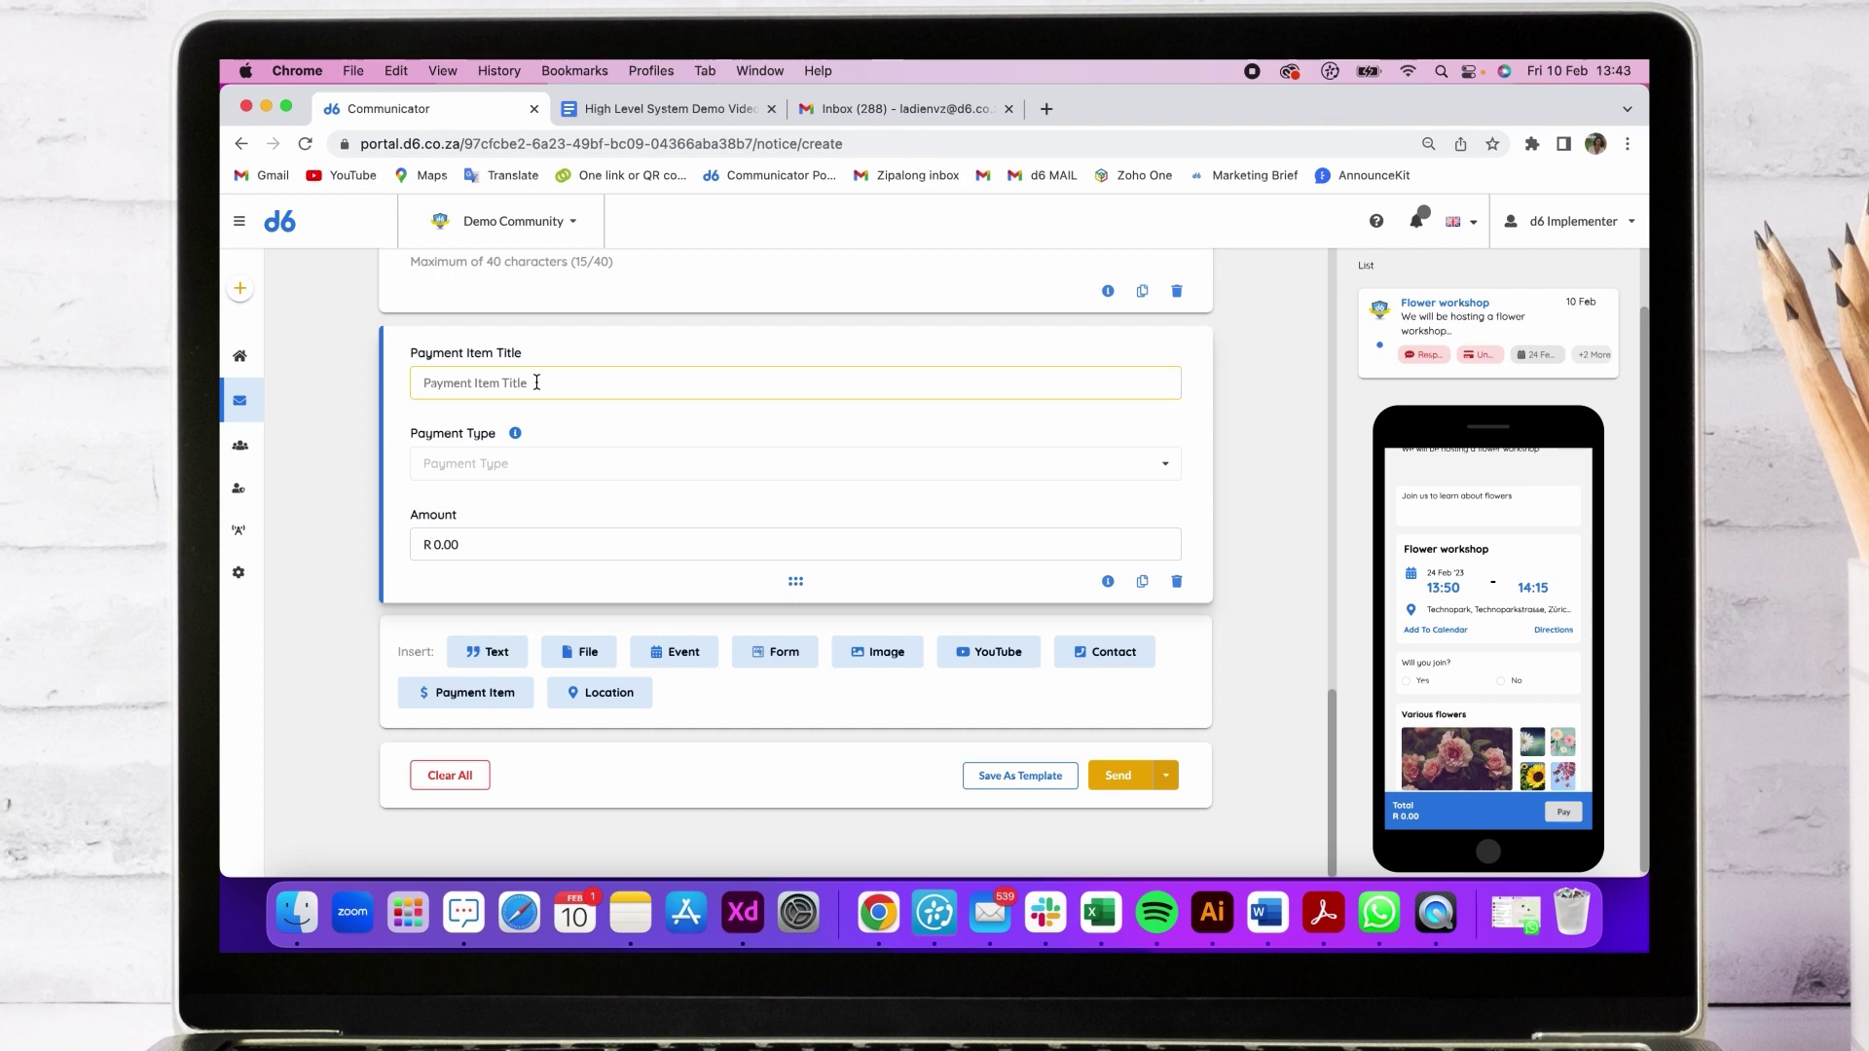
text(Flower workshop)
click(557, 465)
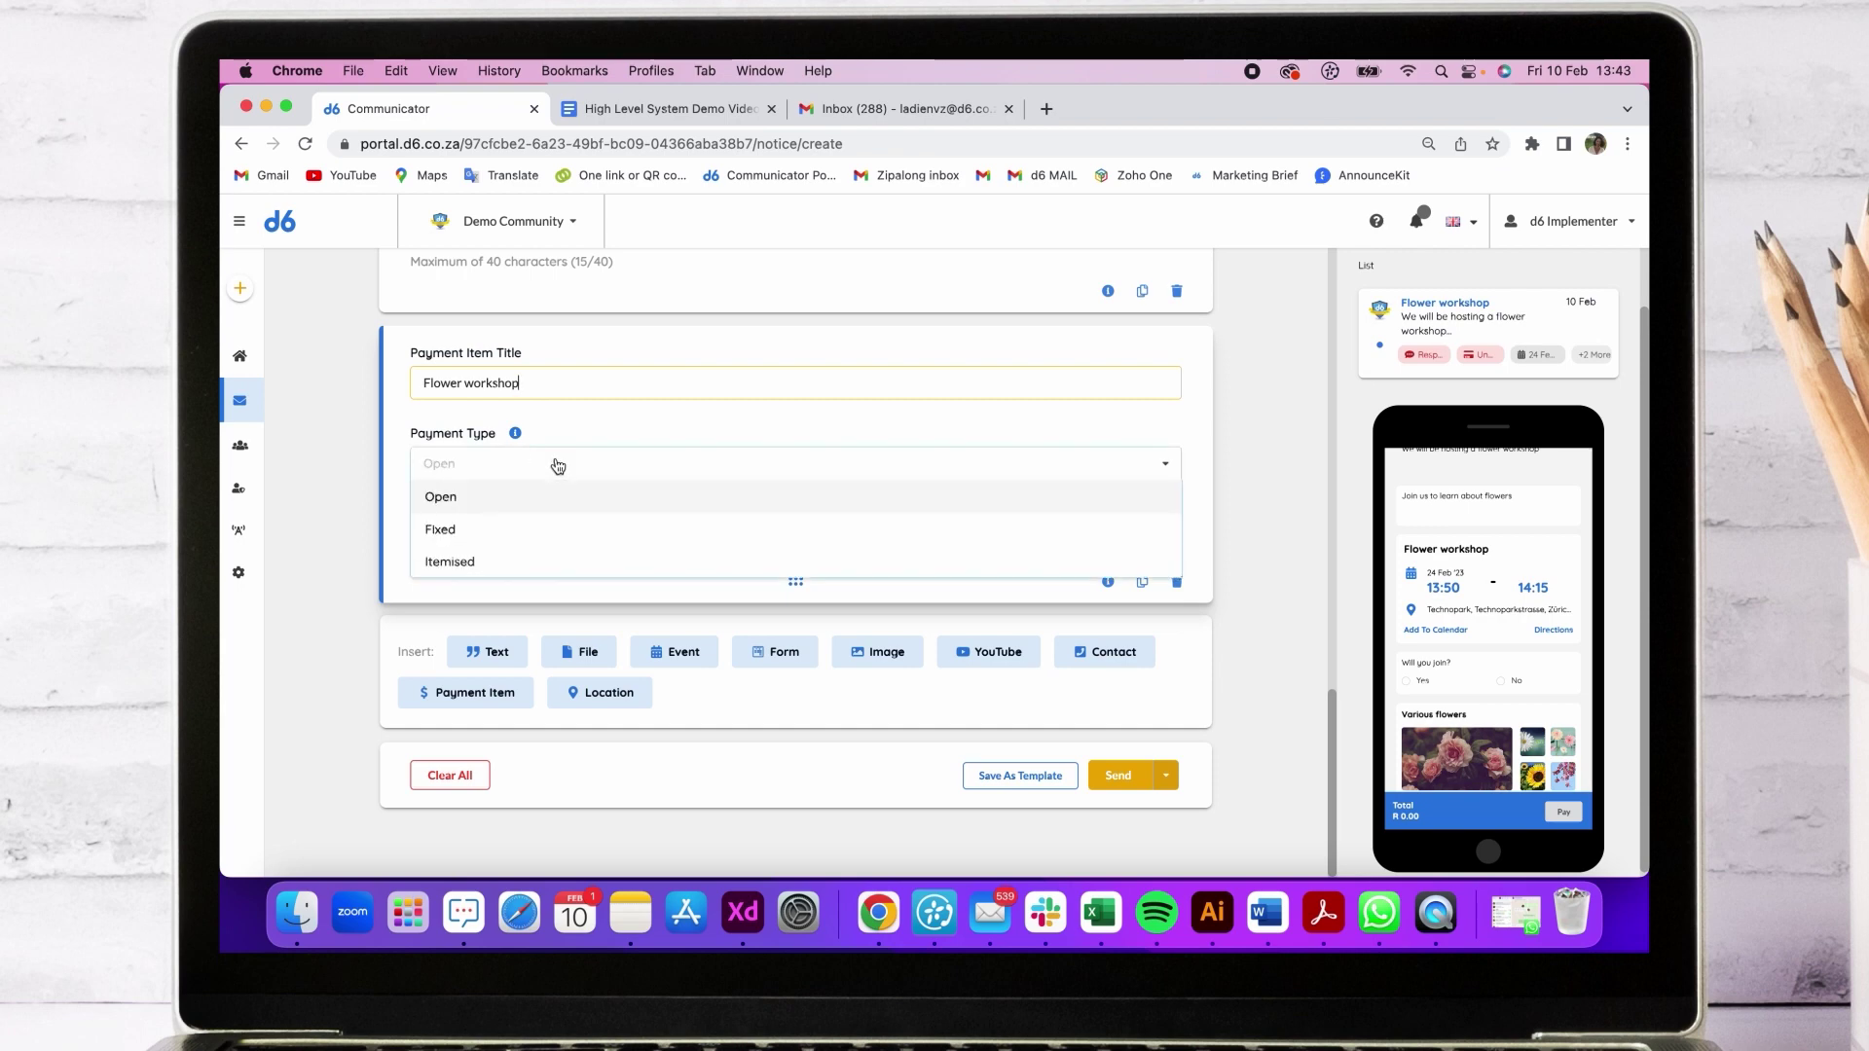
click(493, 531)
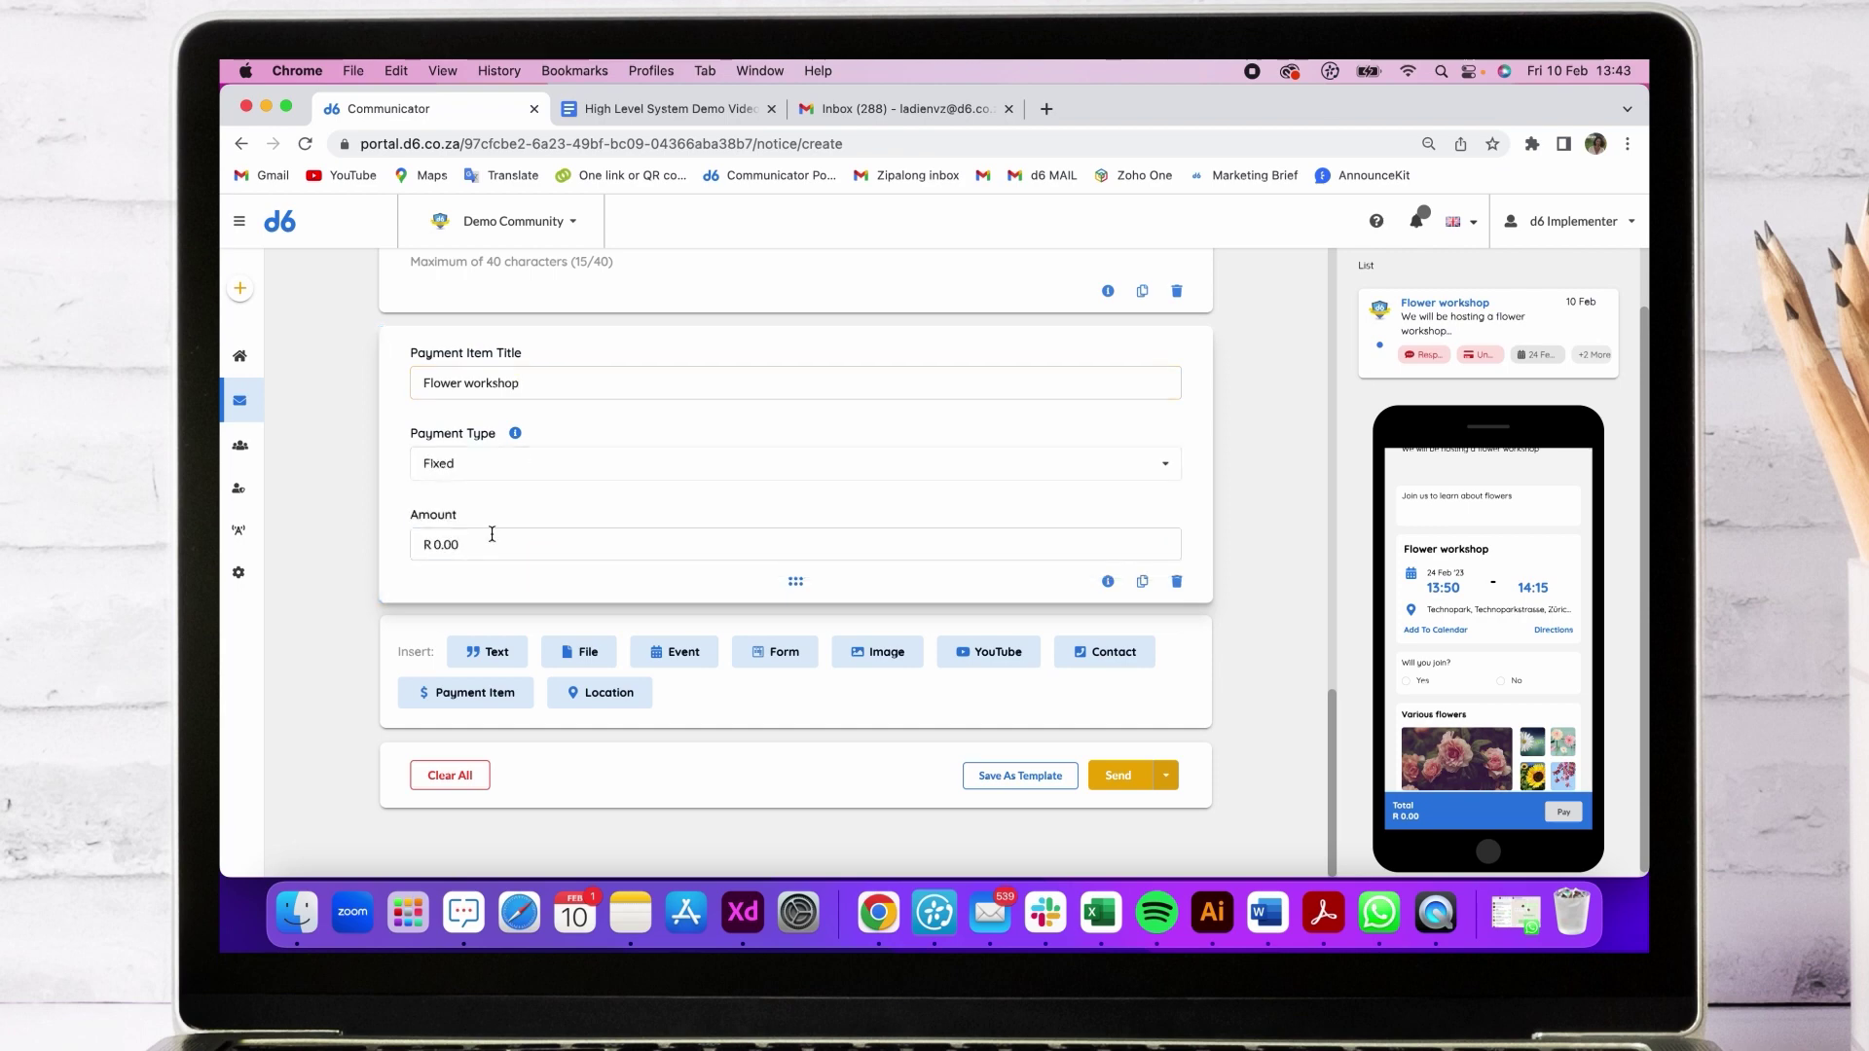
click(483, 540)
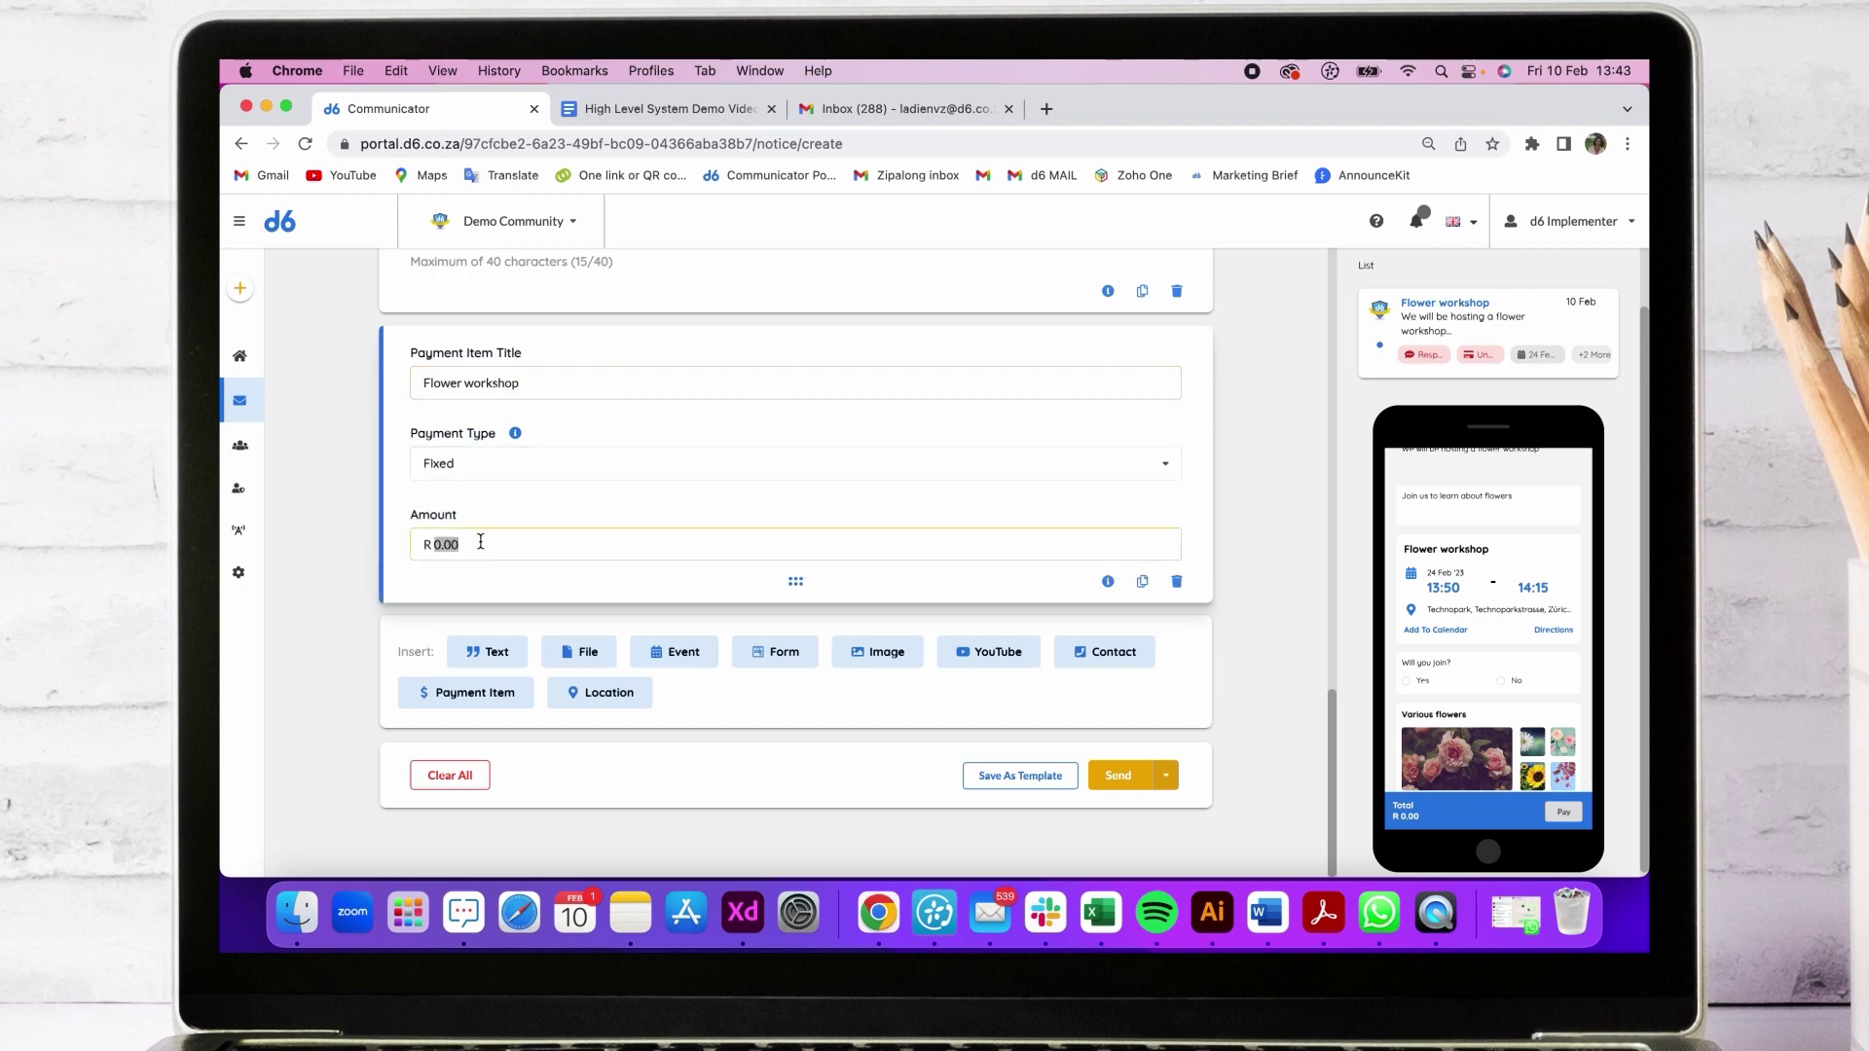
text(20.00)
click(1122, 776)
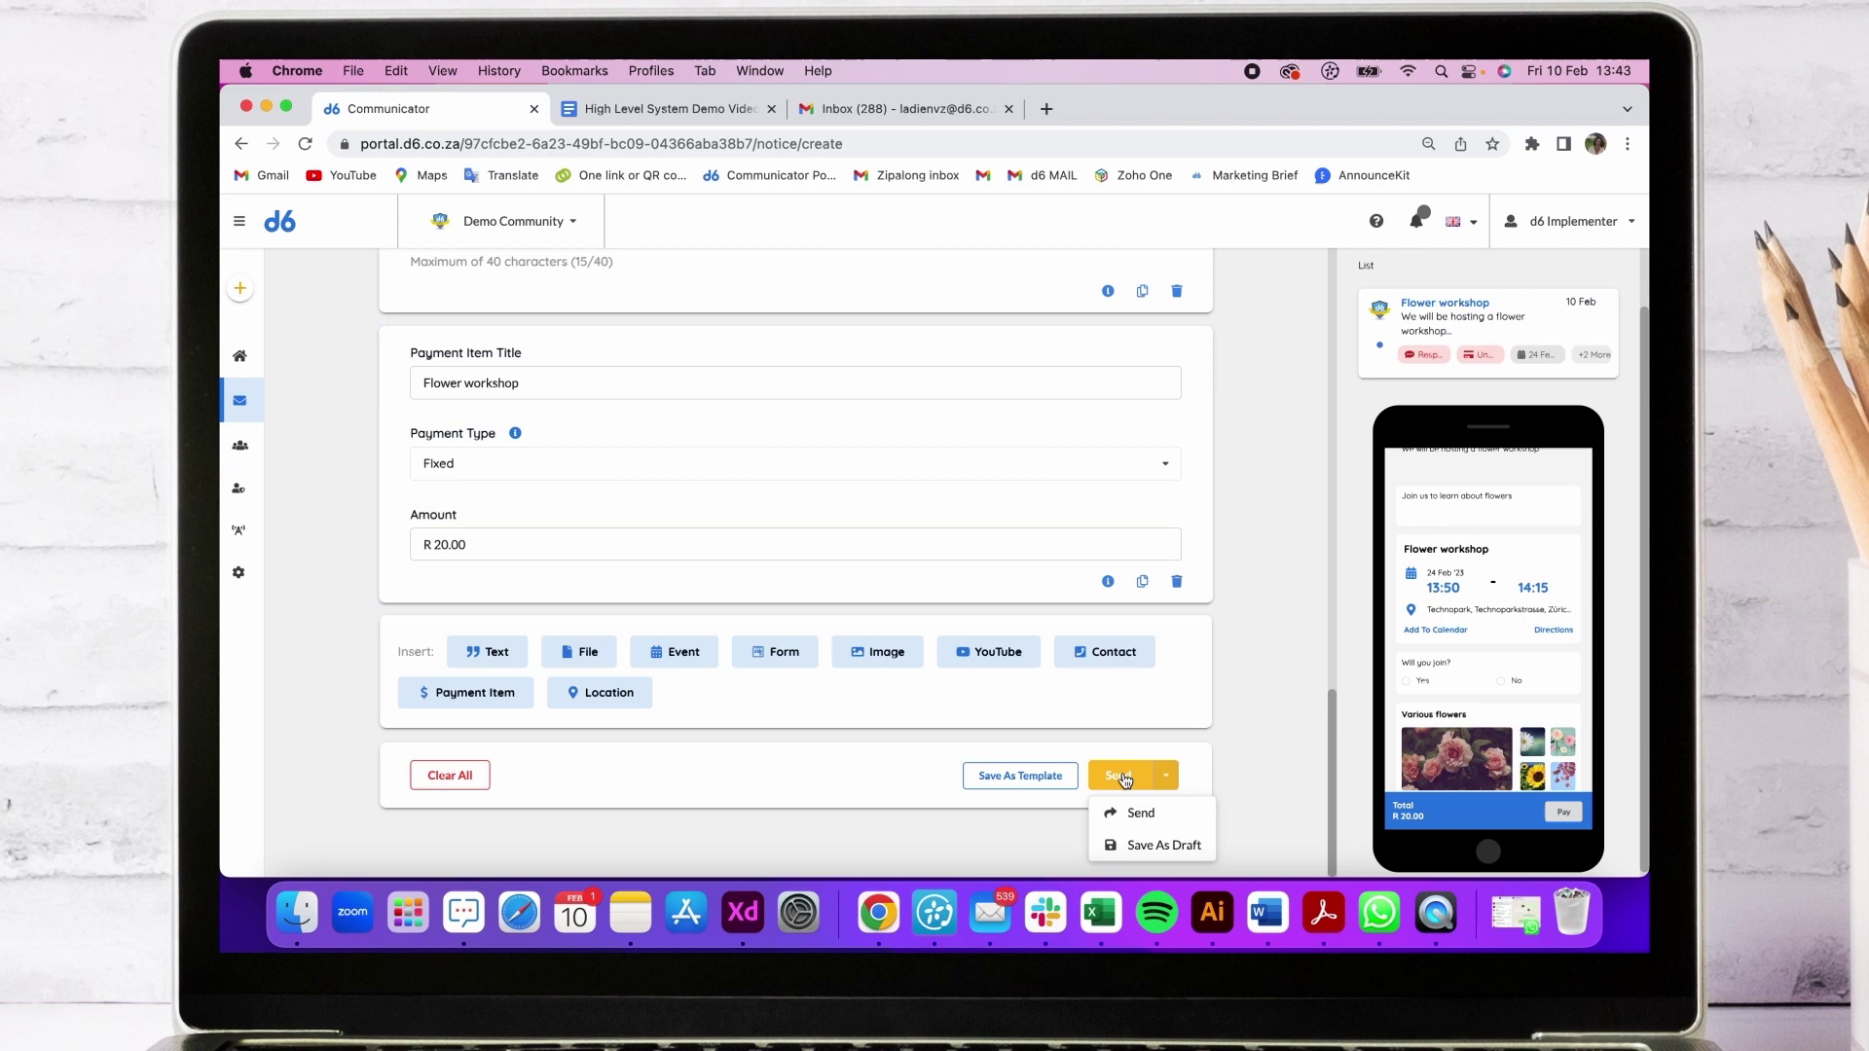
Send the message with Email Users and SMS Users unticked, publishing to app users only.
click(1125, 808)
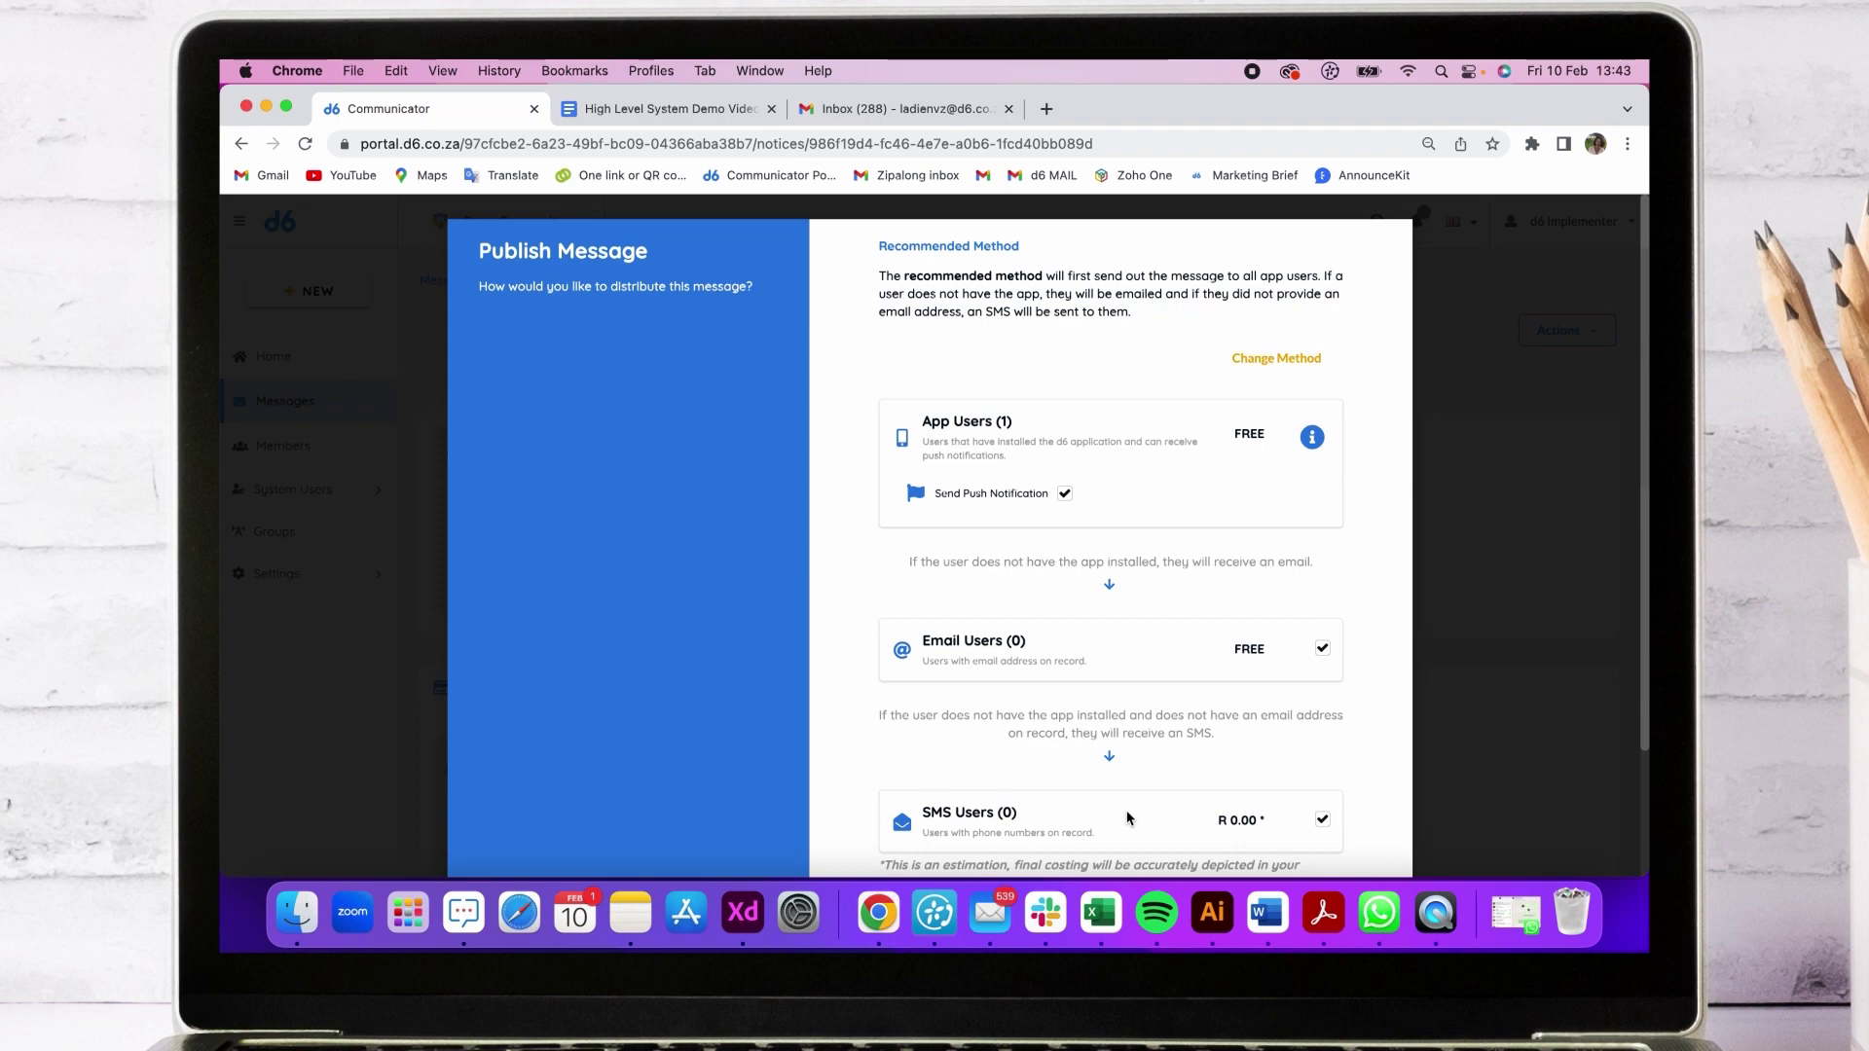
scroll(1128, 817, down, 2)
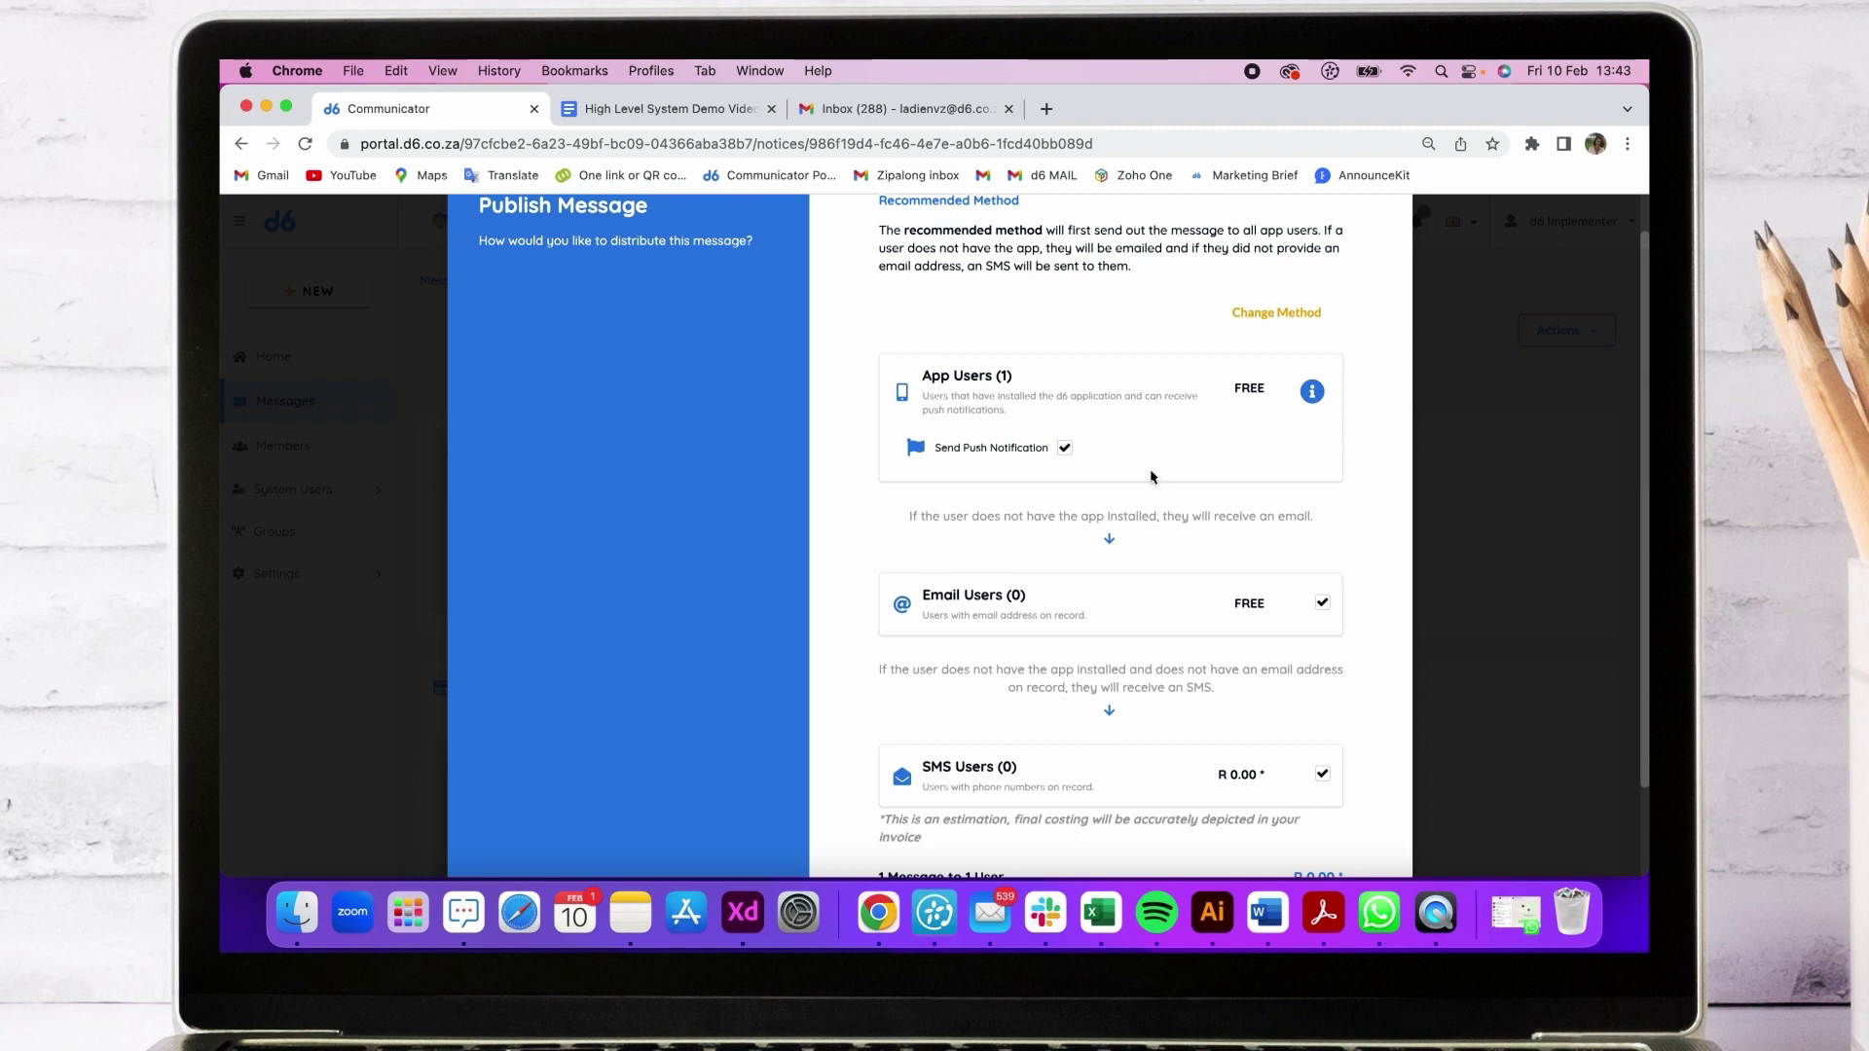
scroll(1178, 734, up, 1)
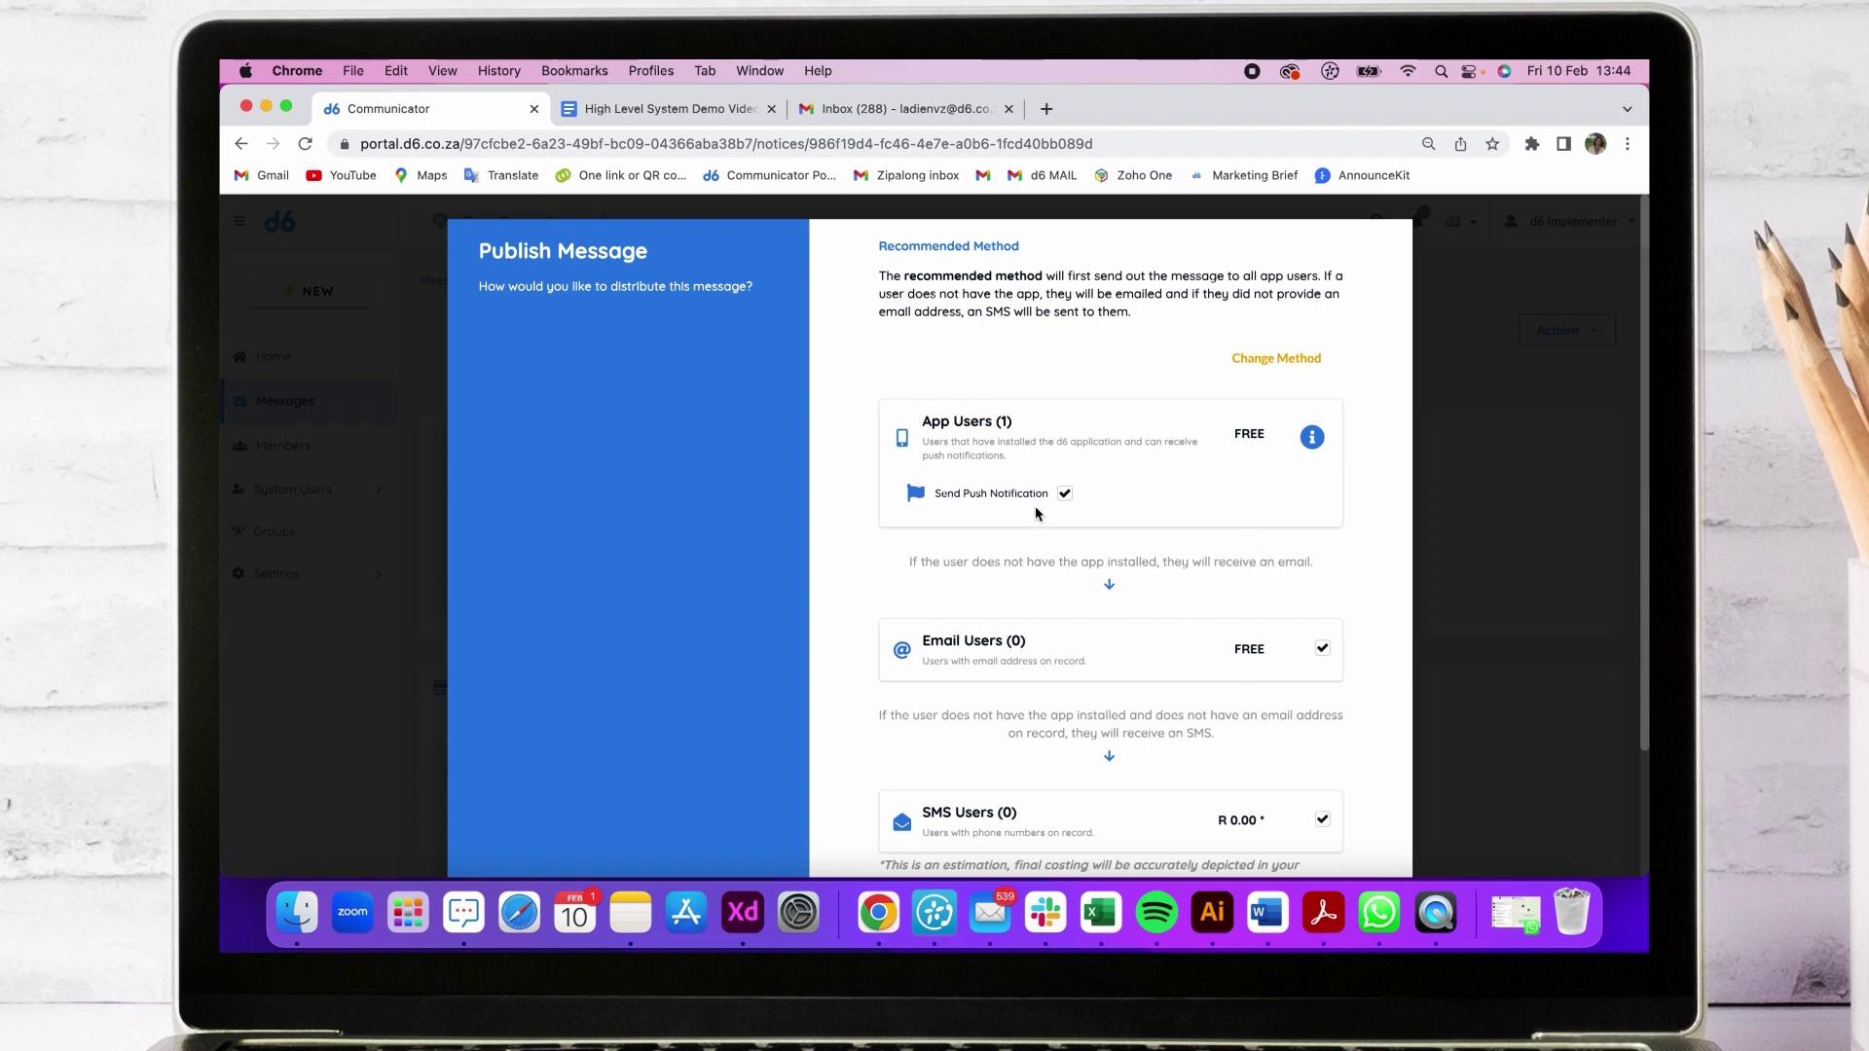
scroll(1036, 513, down, 1)
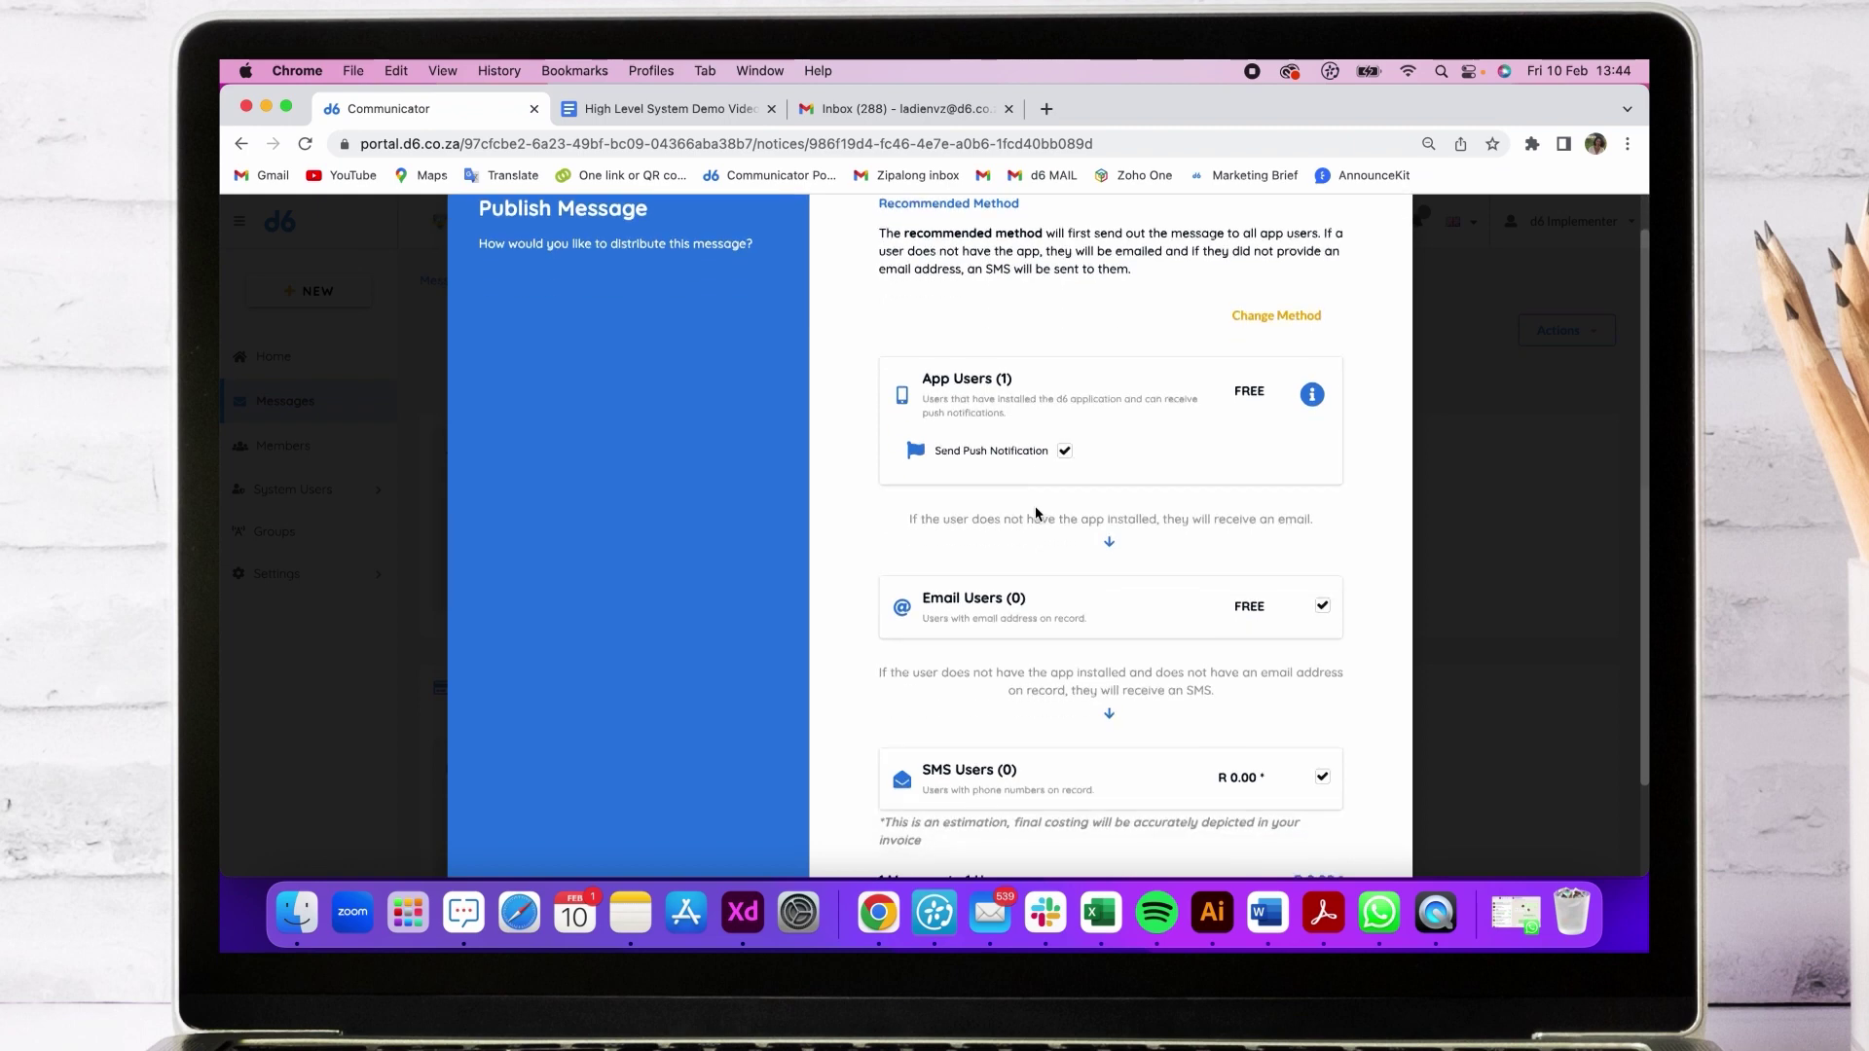
scroll(1068, 613, down, 1)
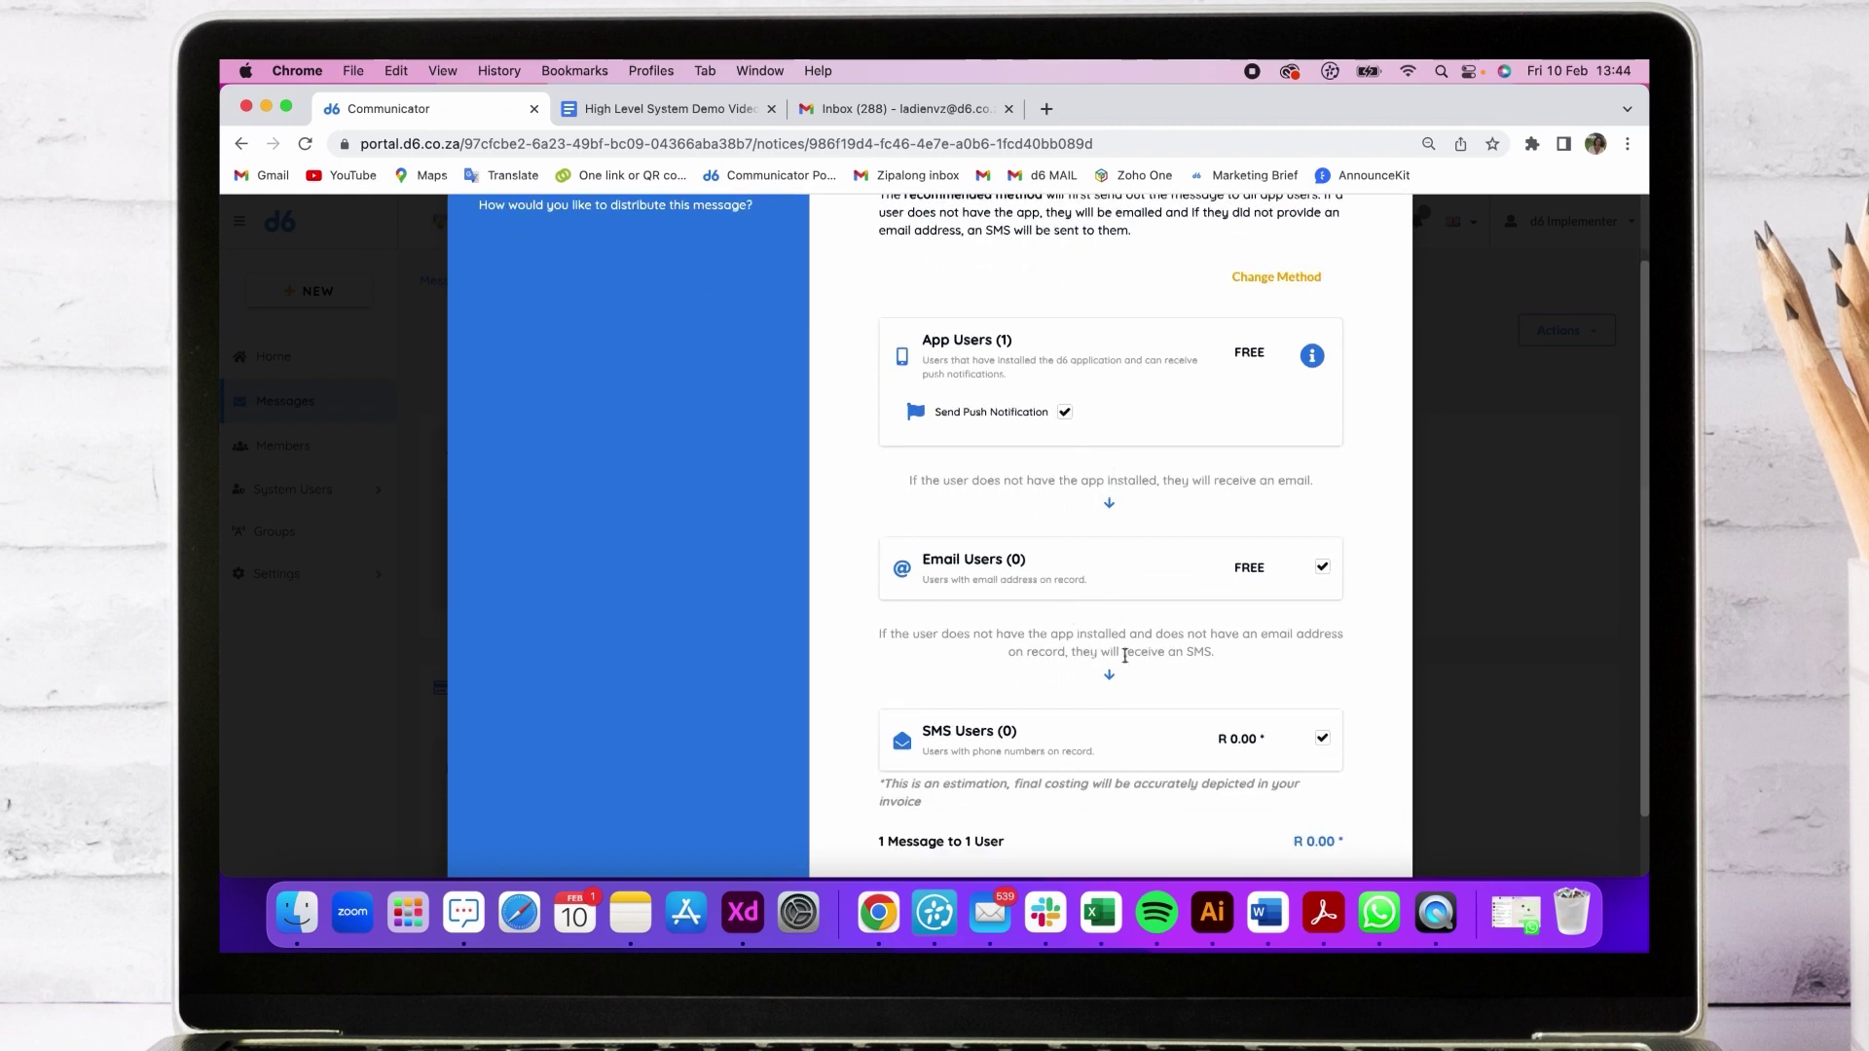
click(1323, 567)
click(1322, 738)
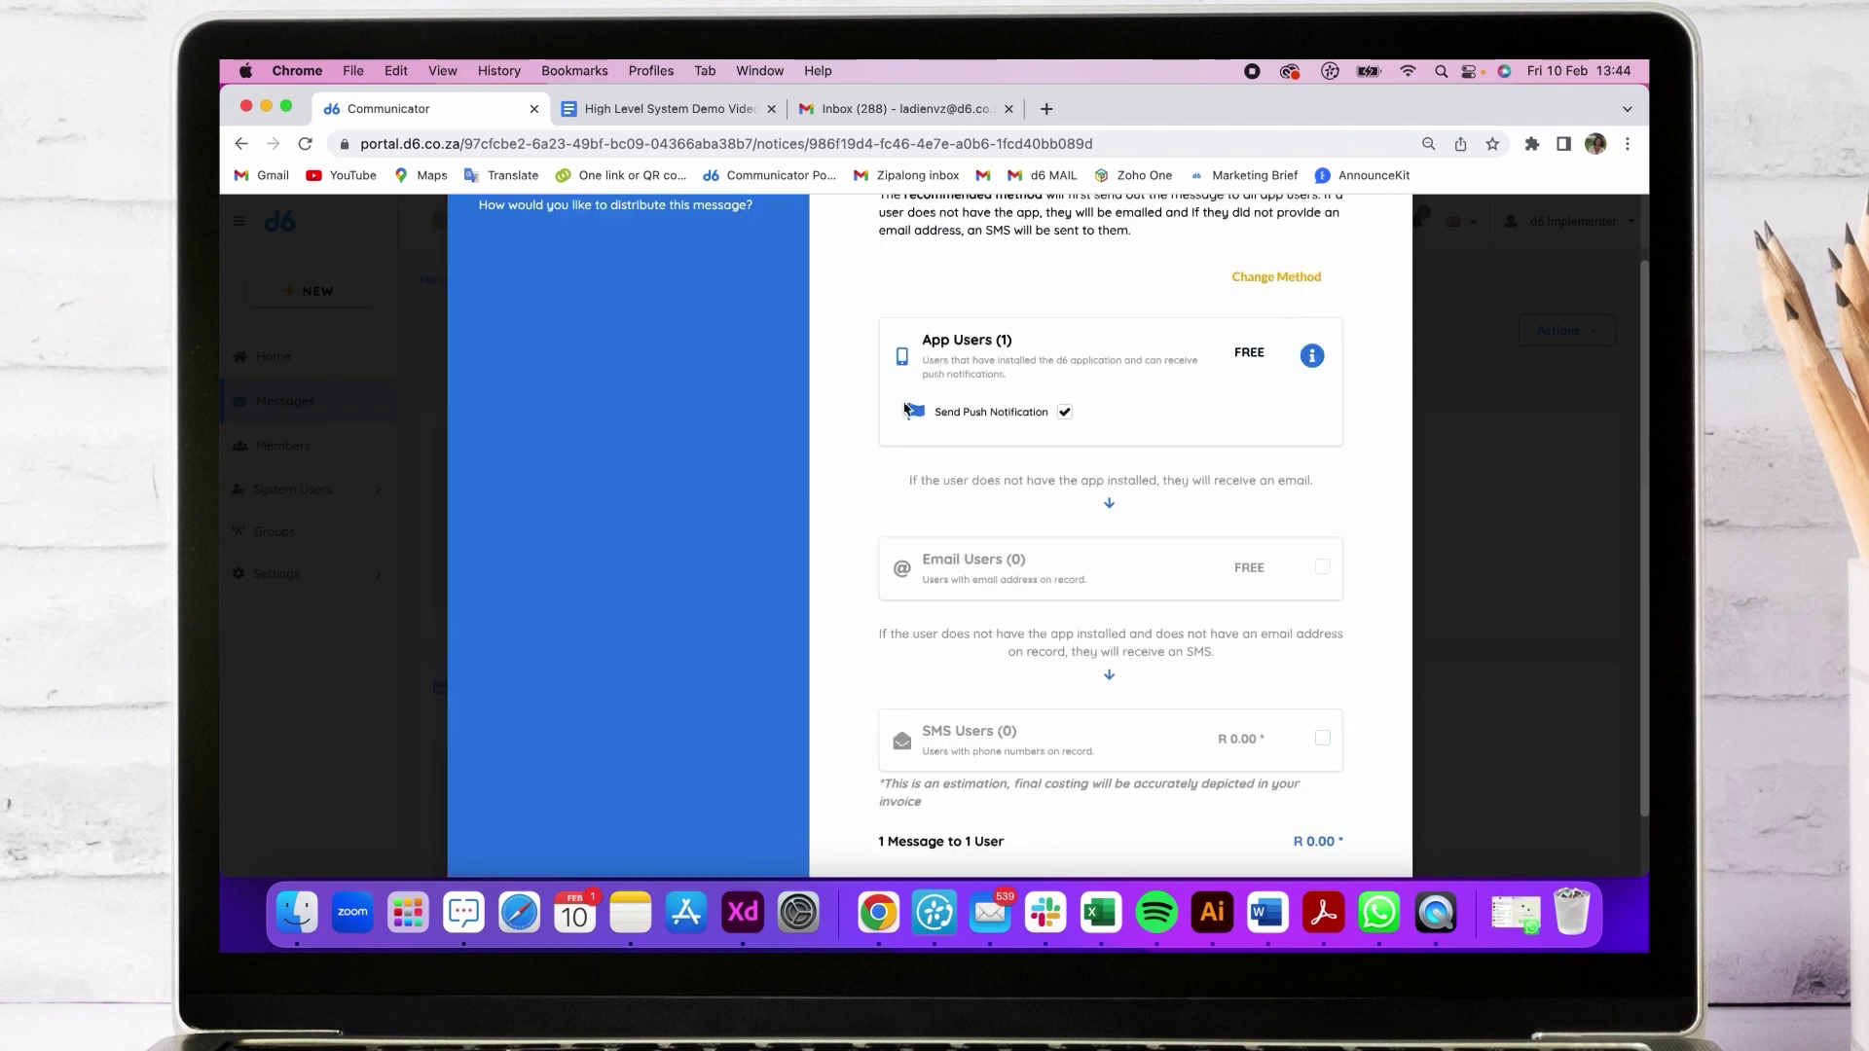
scroll(1114, 470, down, 2)
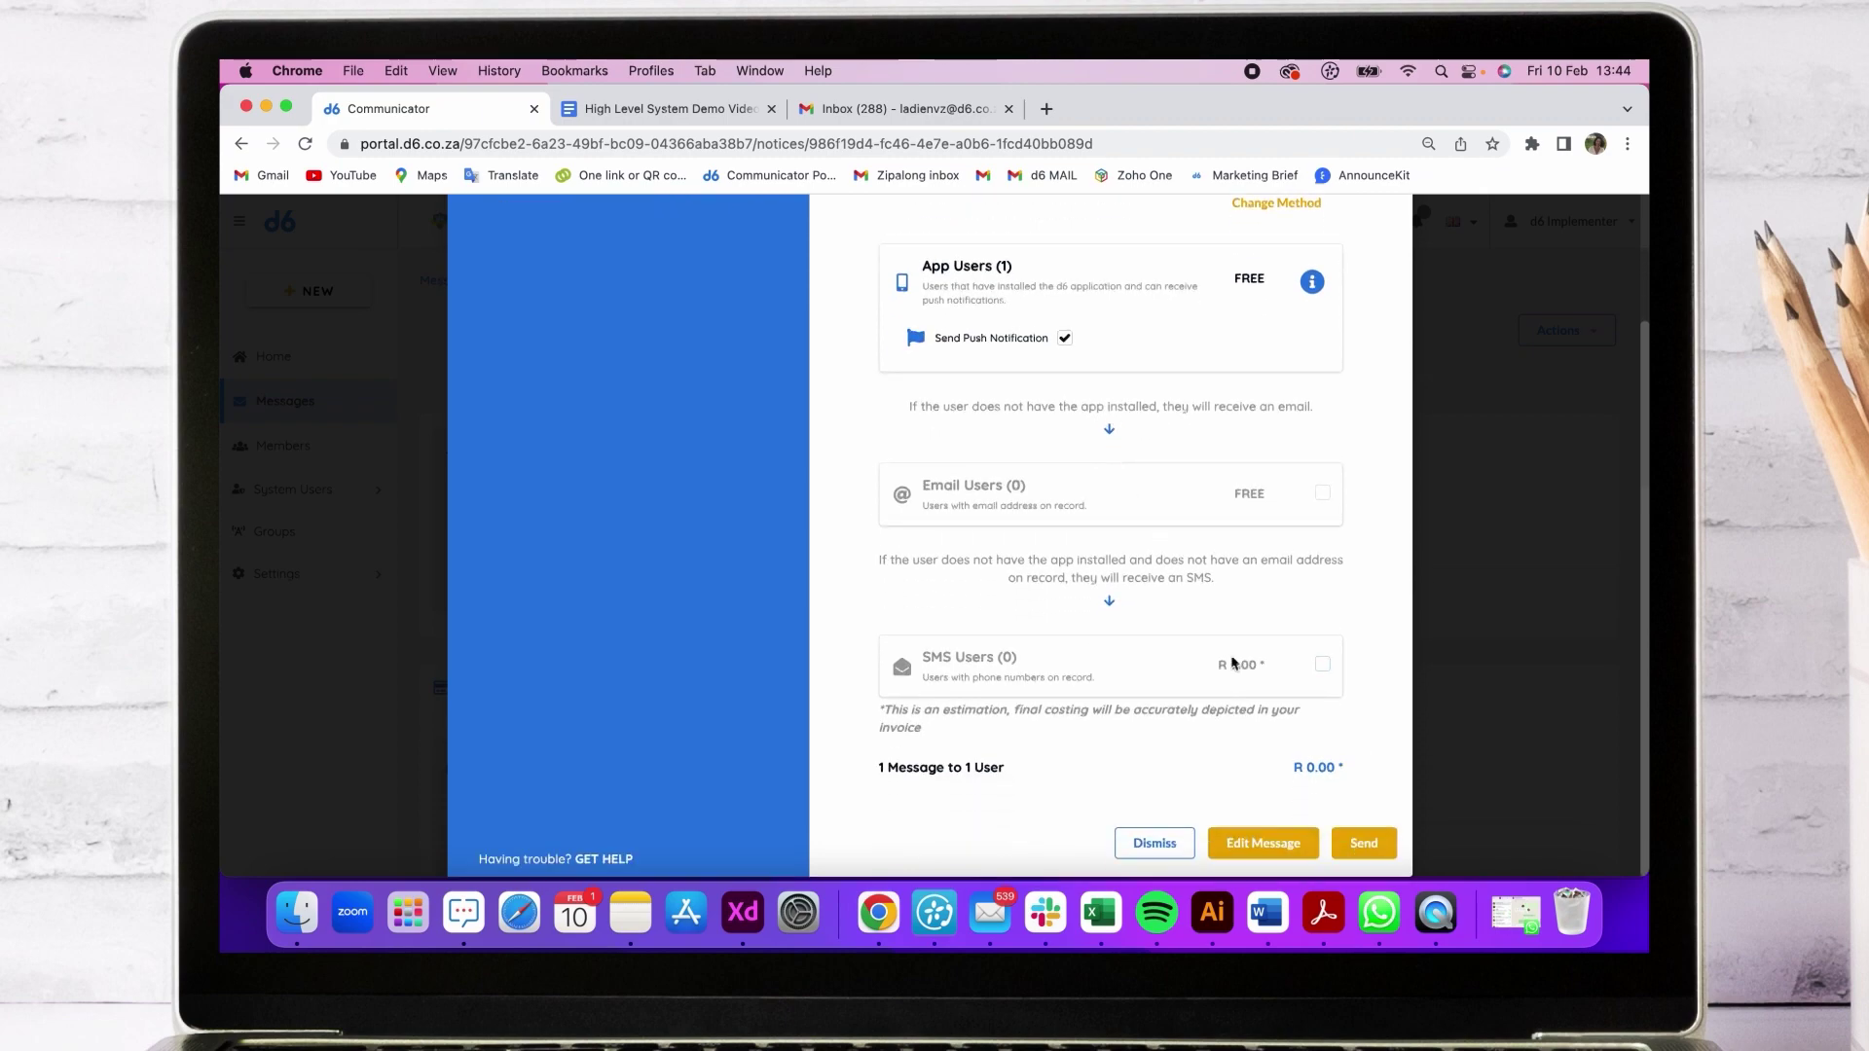
click(1347, 847)
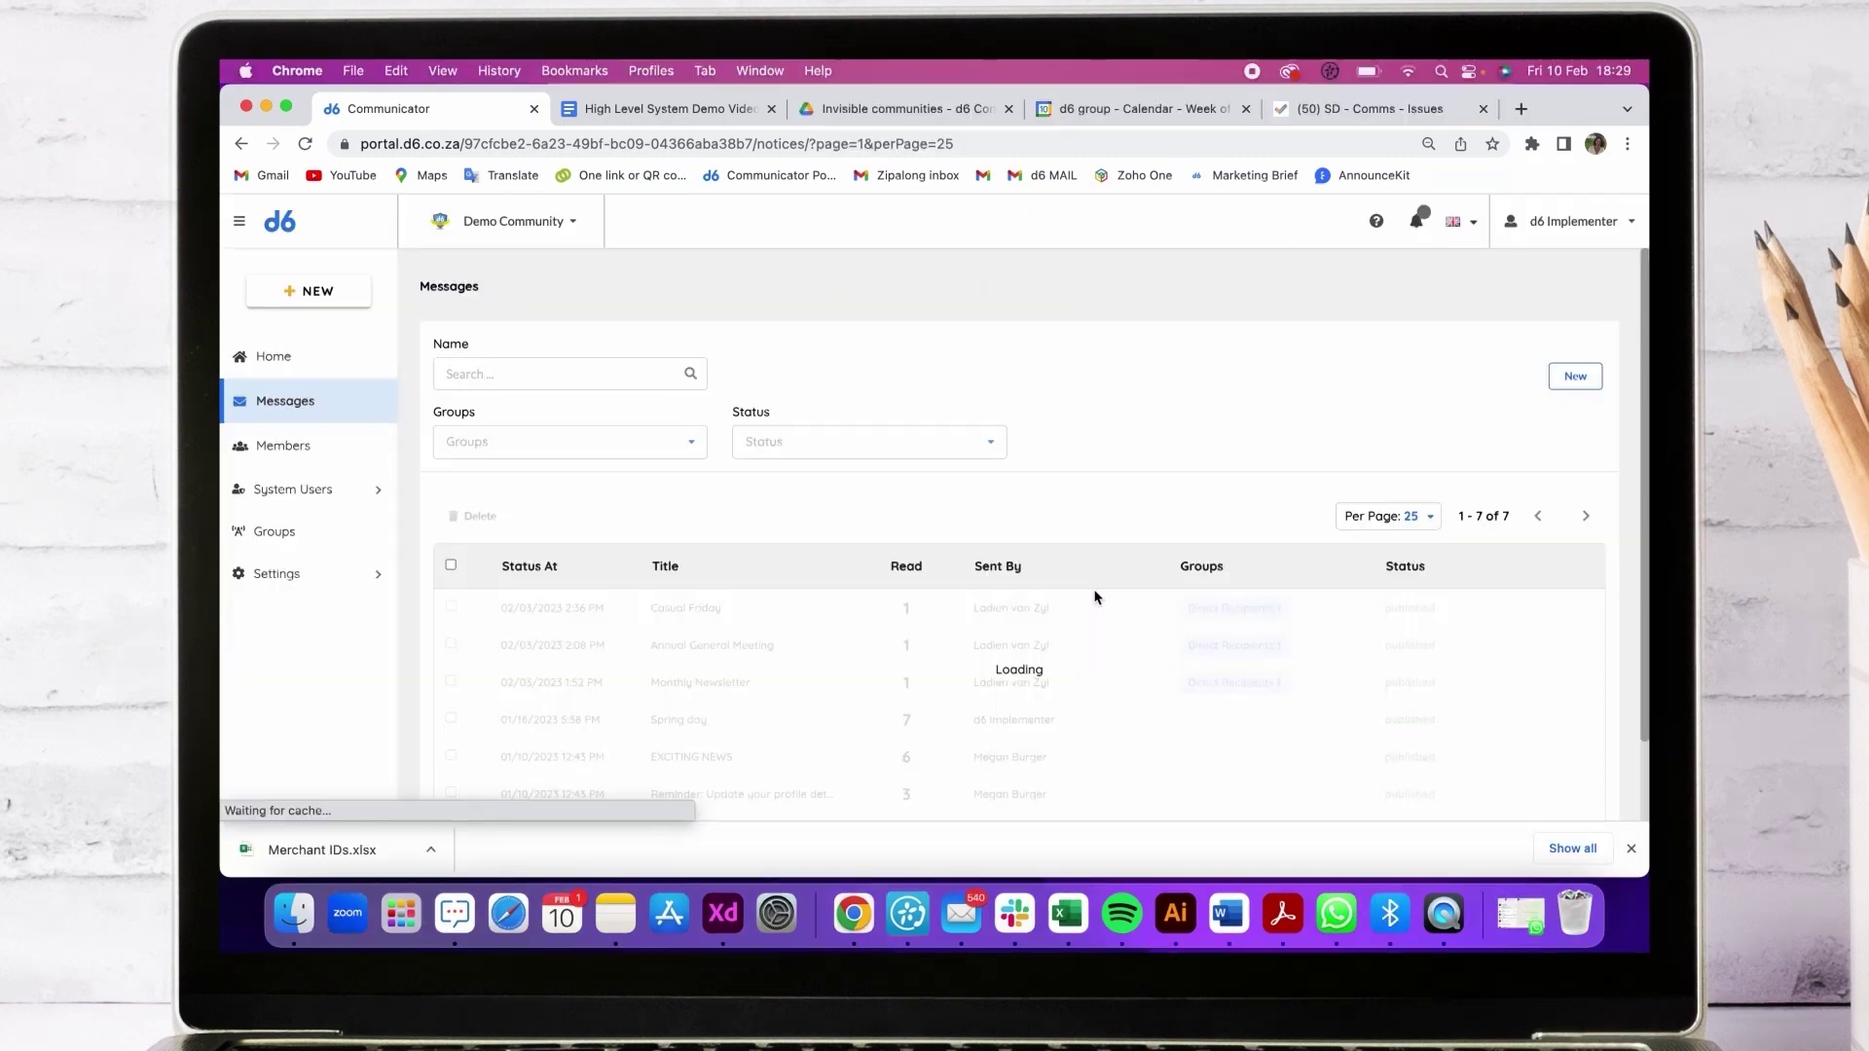
Switch to the Settings > Account page showing Demo Community's cover image and information.
key(ctrl+Up)
click(1439, 657)
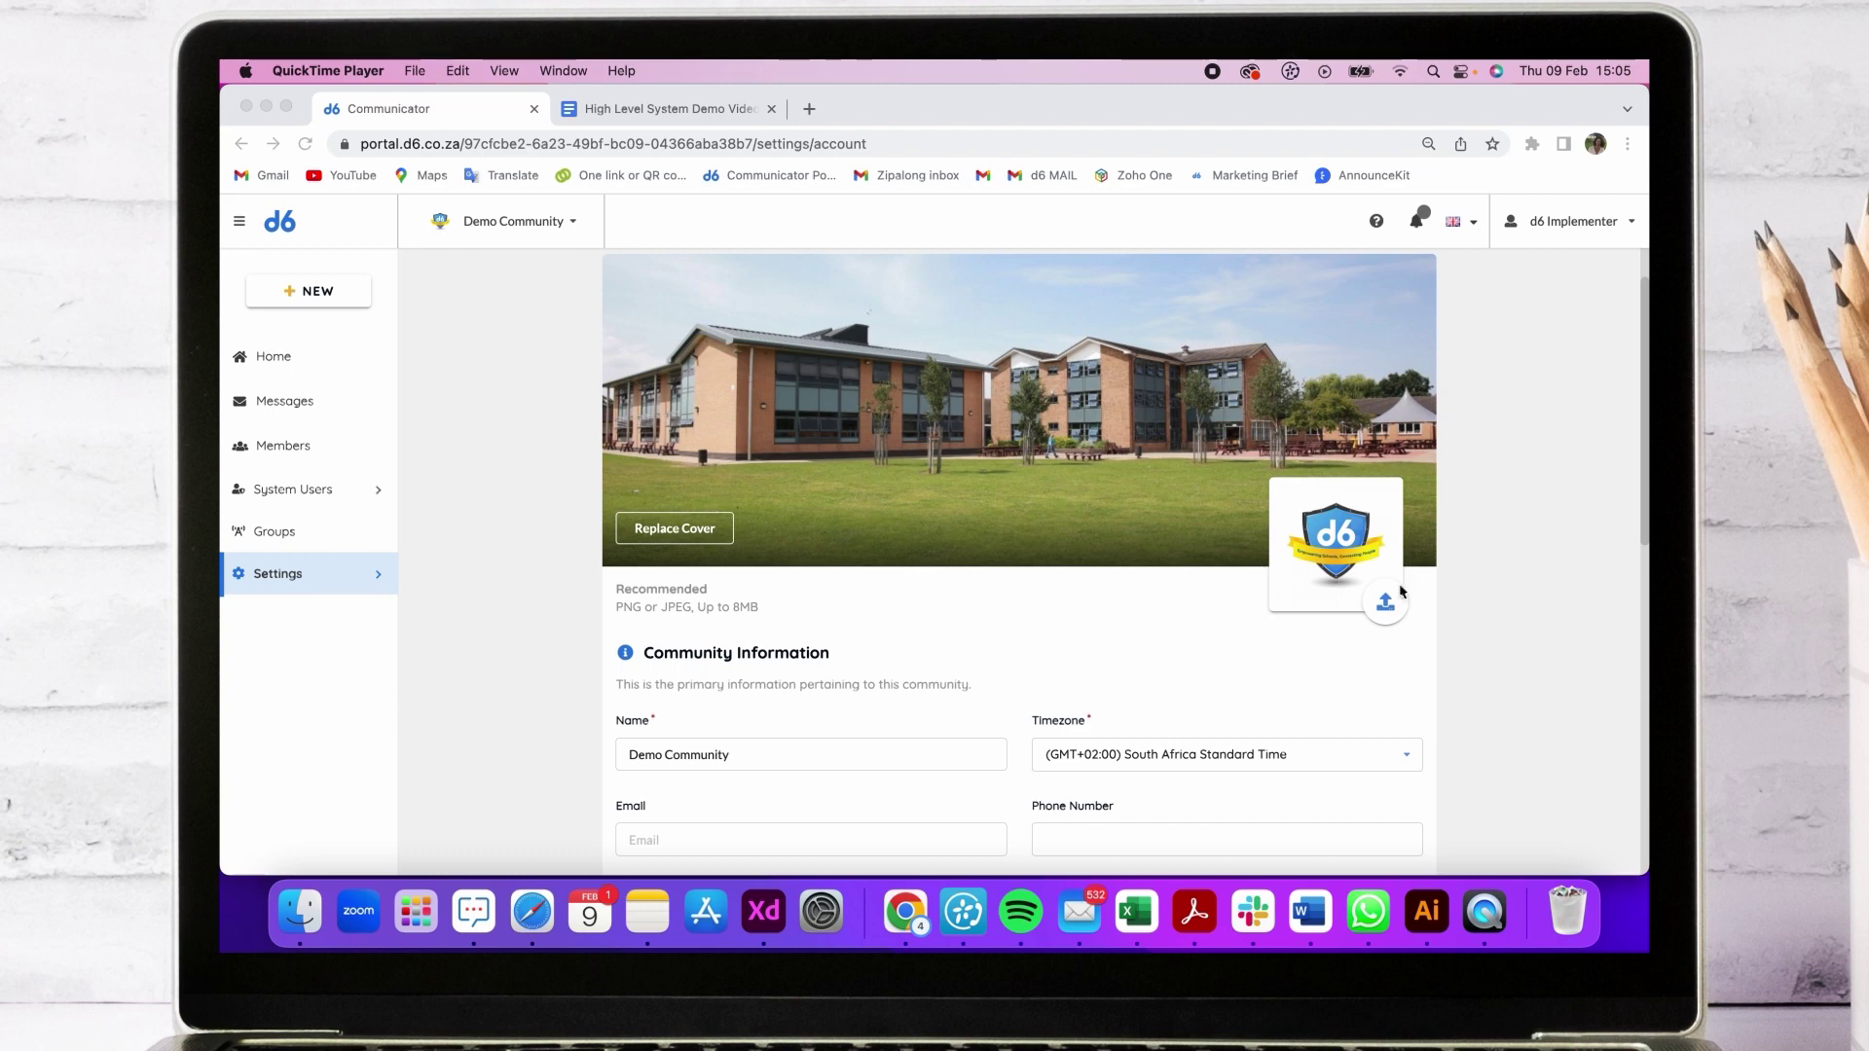
scroll(1122, 598, down, 3)
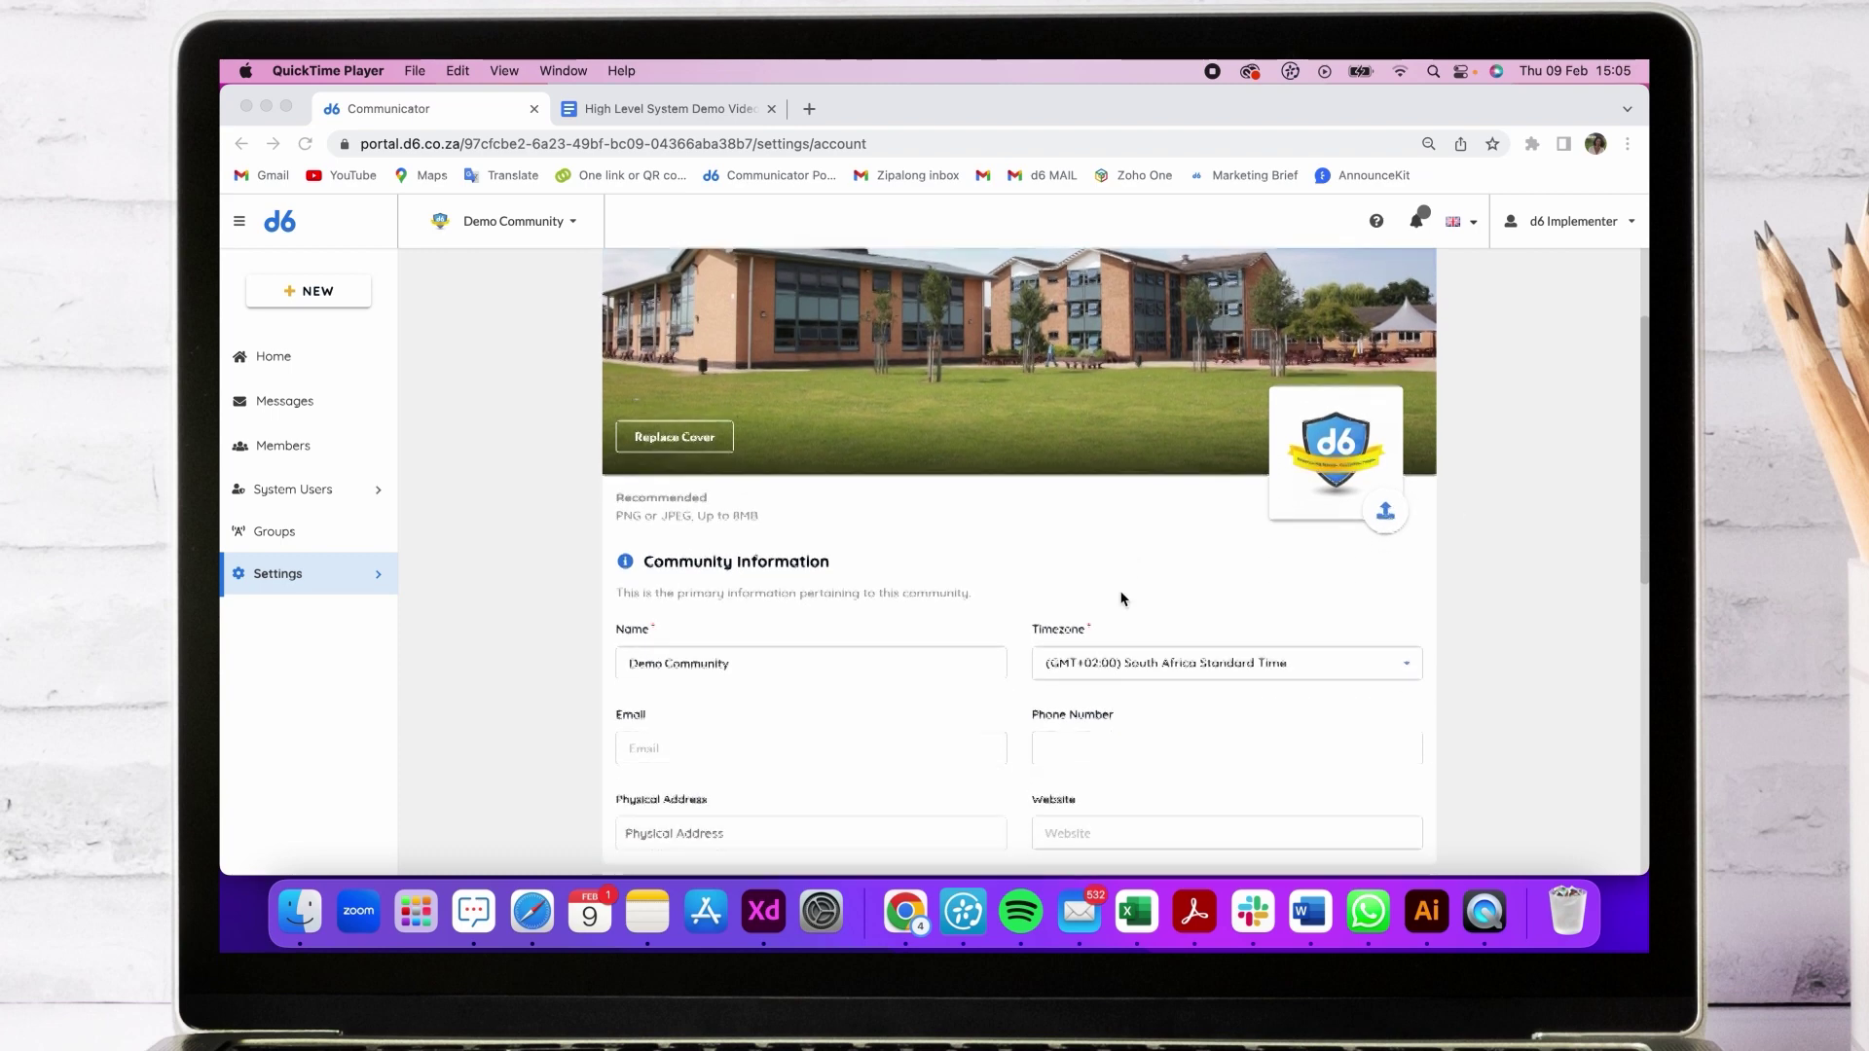
scroll(1125, 651, down, 12)
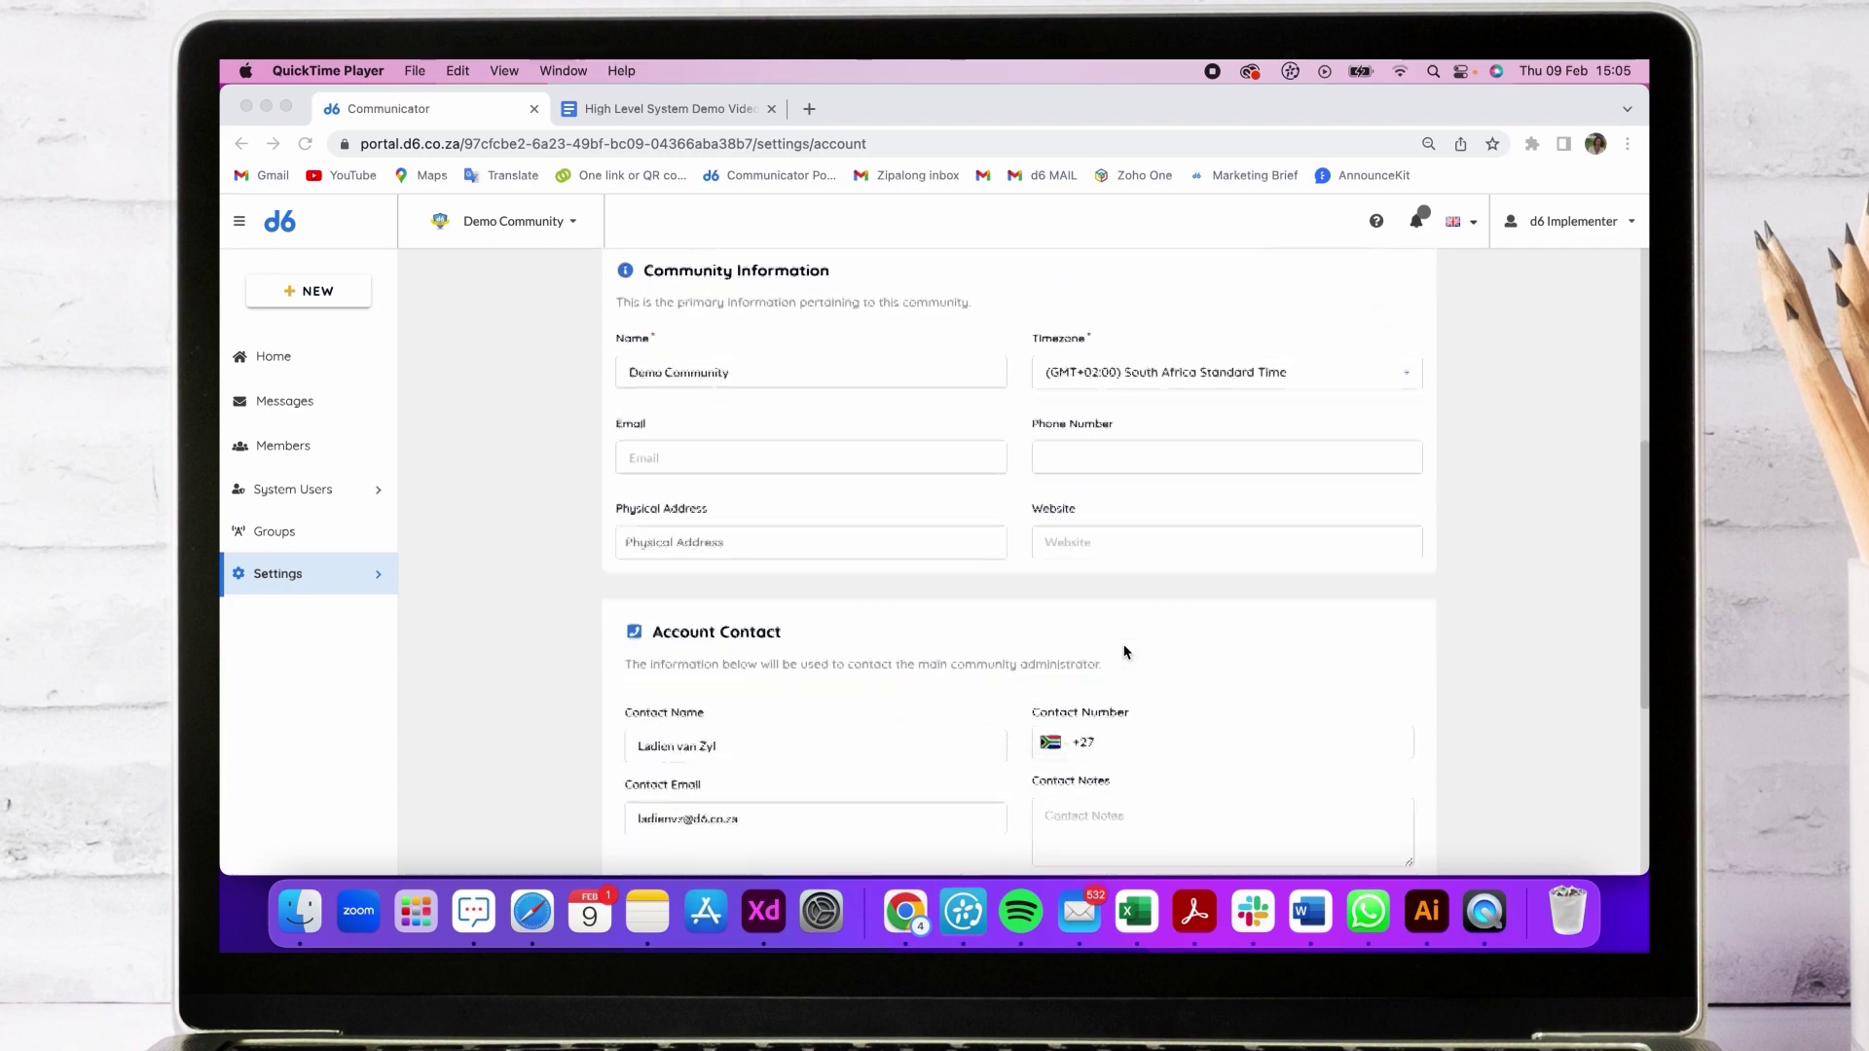
scroll(1125, 651, down, 1)
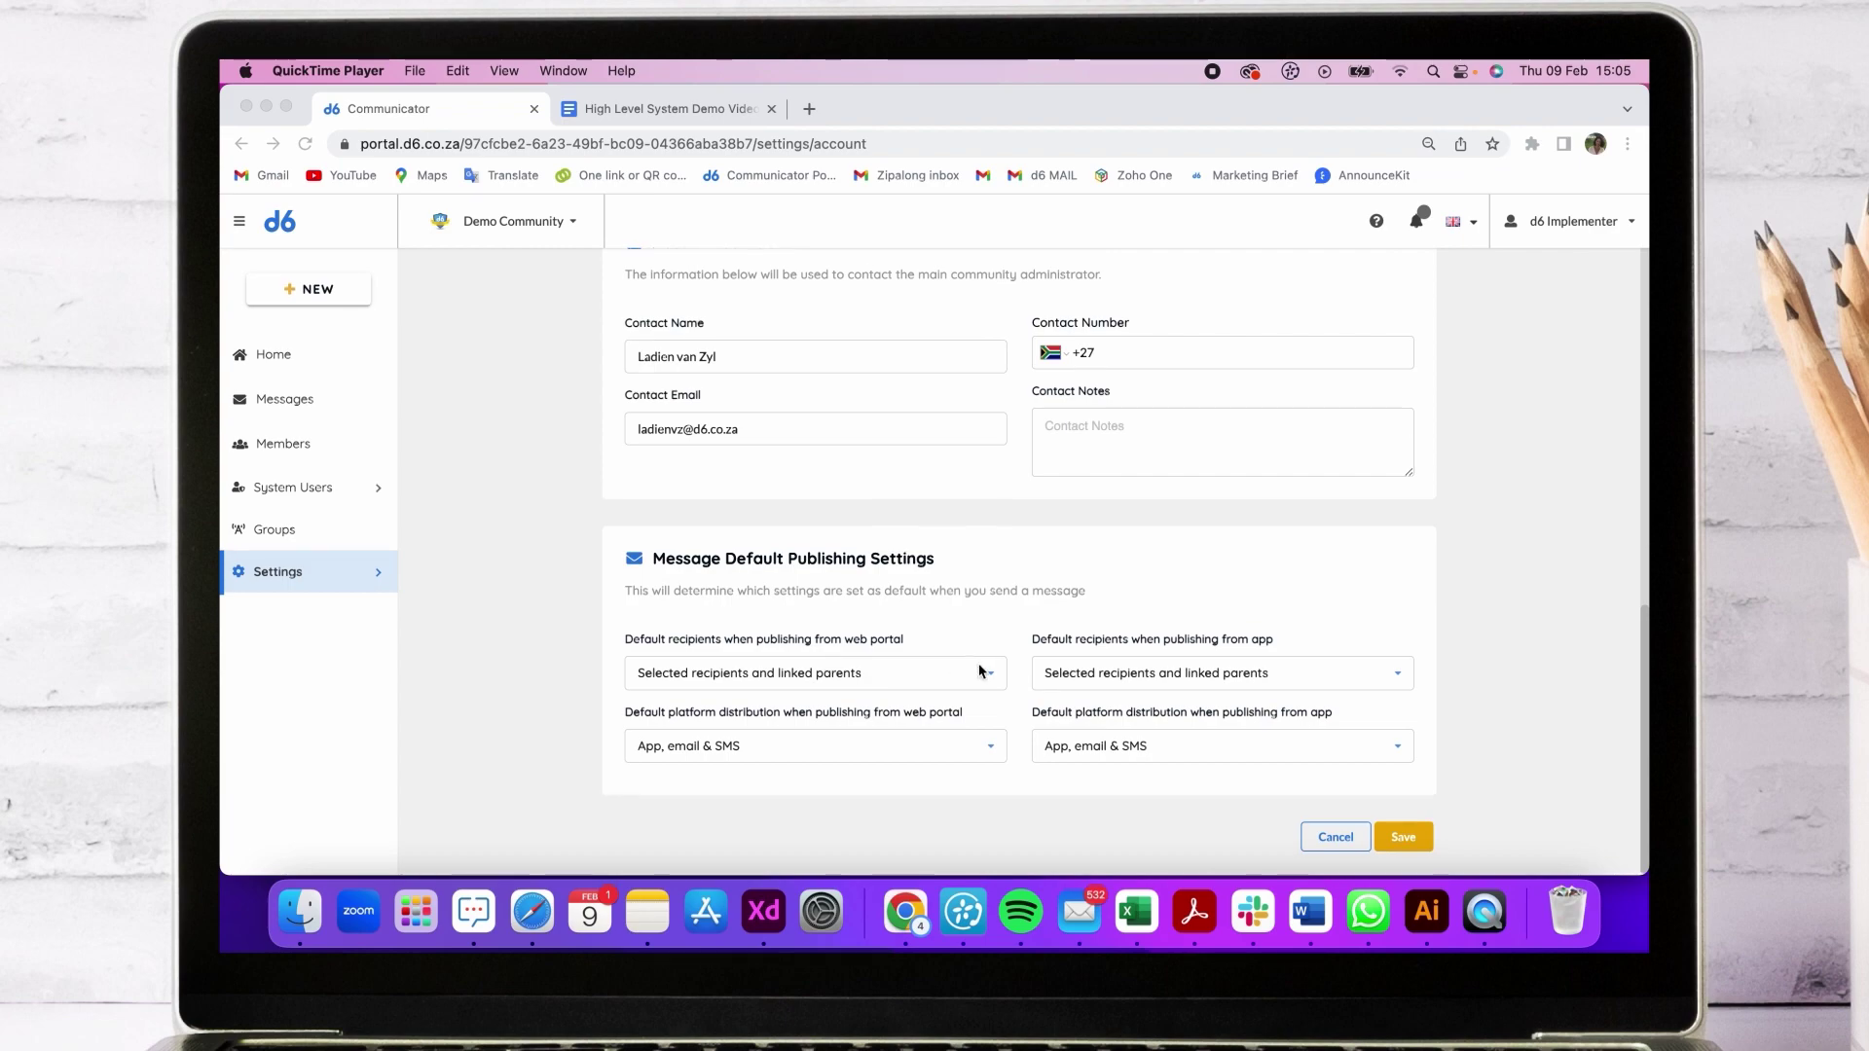
click(897, 748)
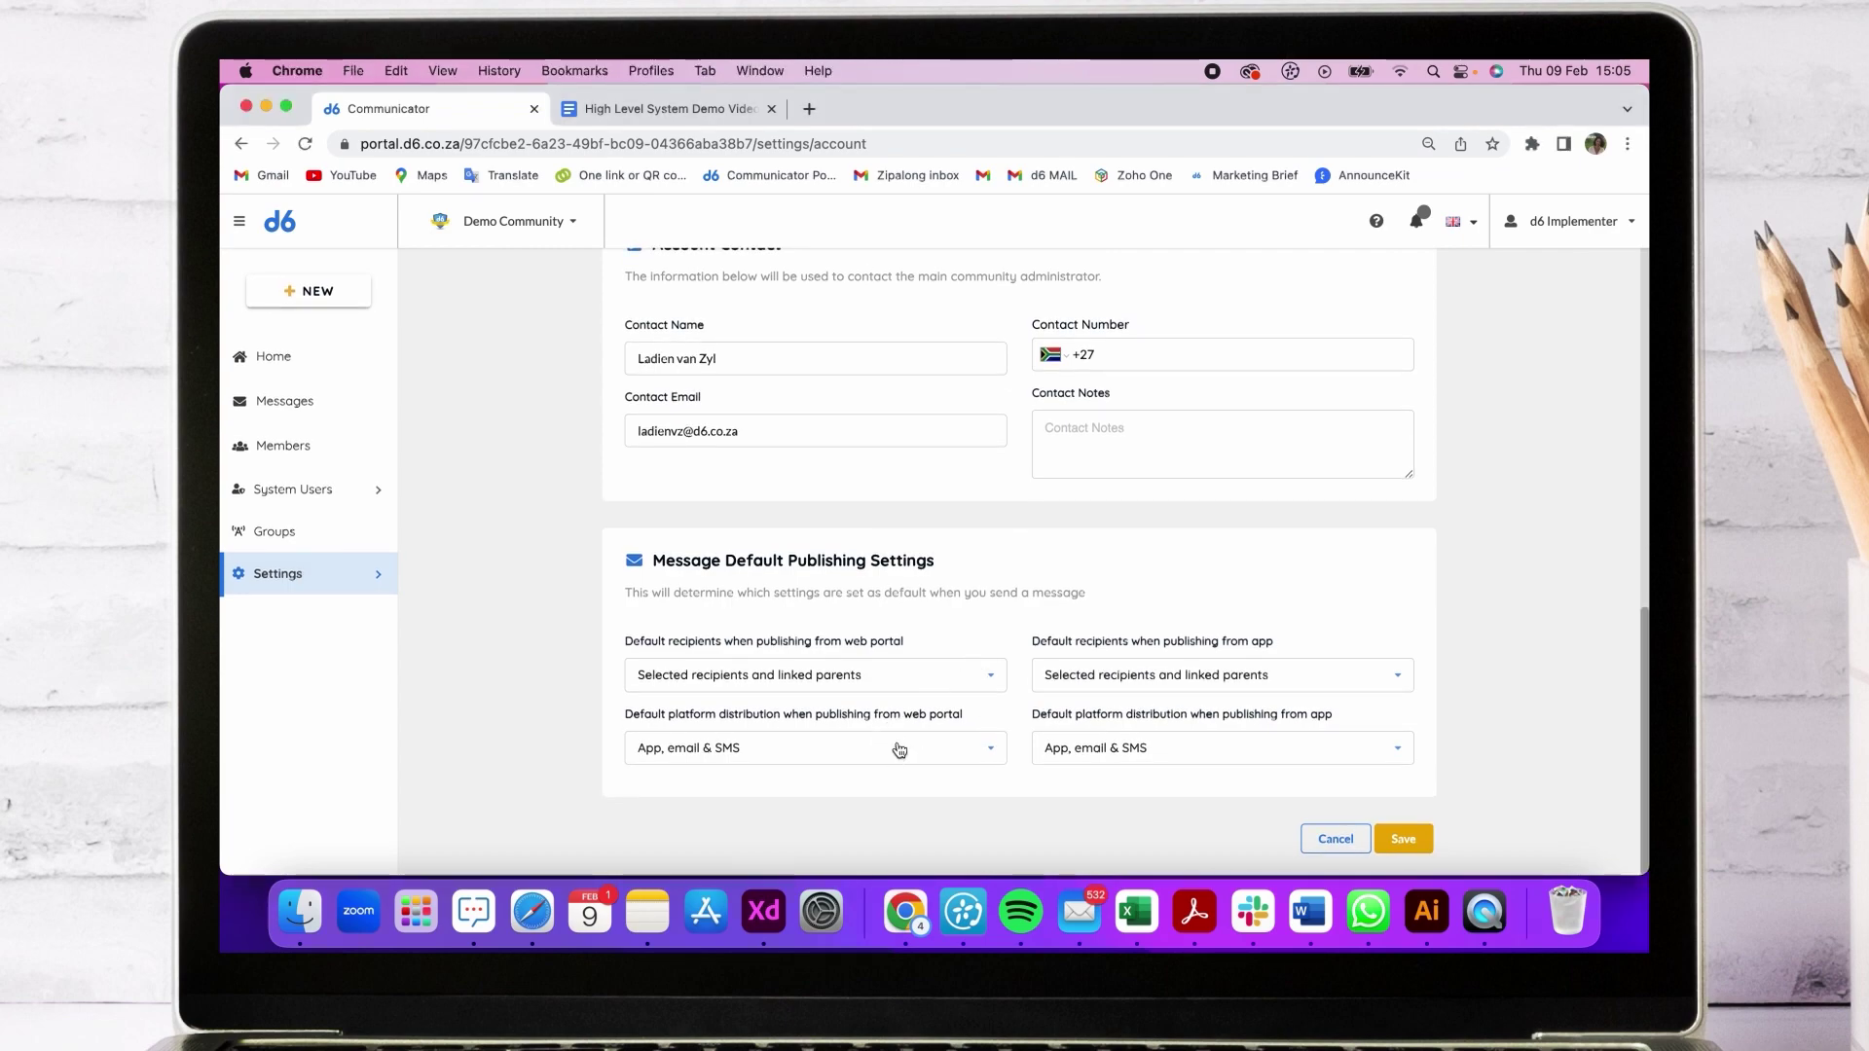